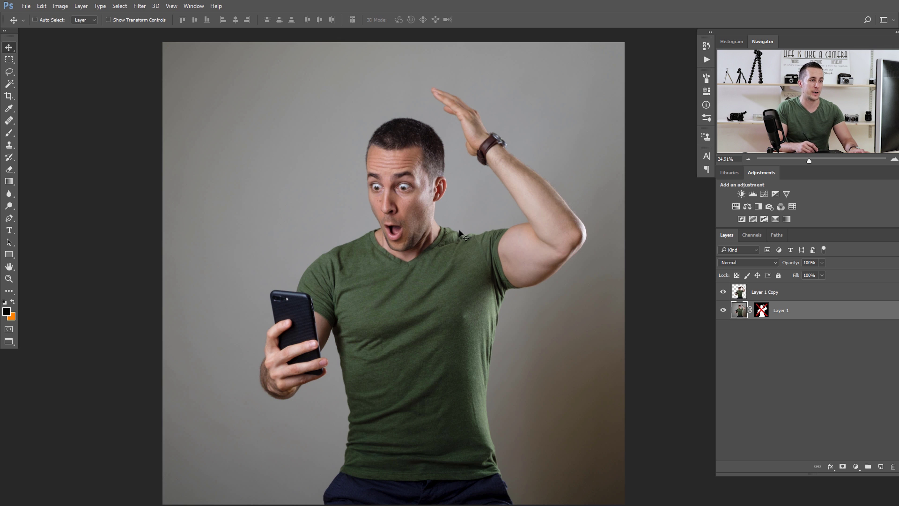
- Re-enable the layer mask on Layer 1 so the photo's background is cut out around the man
left_click_drag(449, 269, 476, 269)
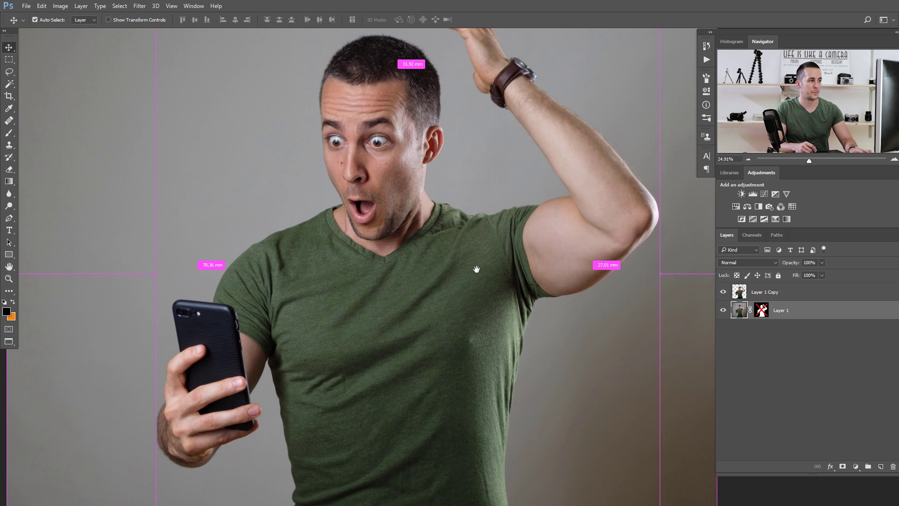
left_click_drag(459, 239, 505, 298)
key("ctrl")
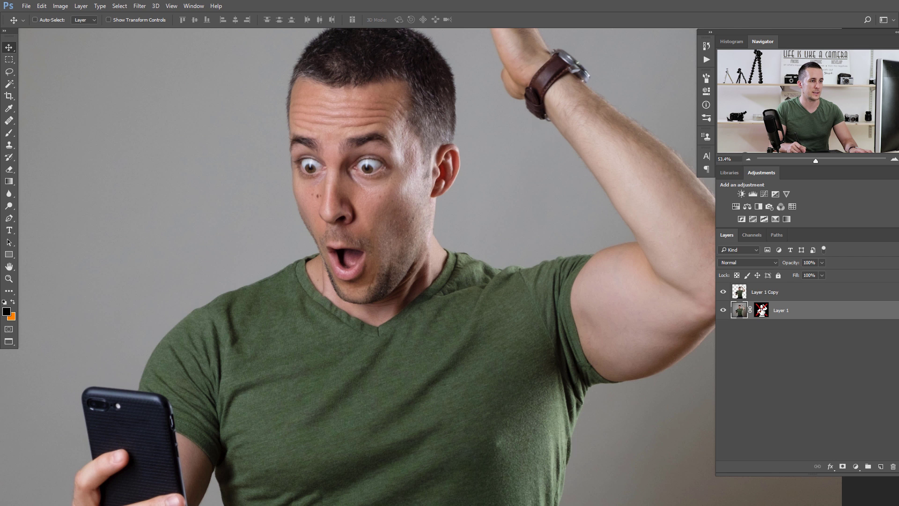
left_click(762, 309, "shift")
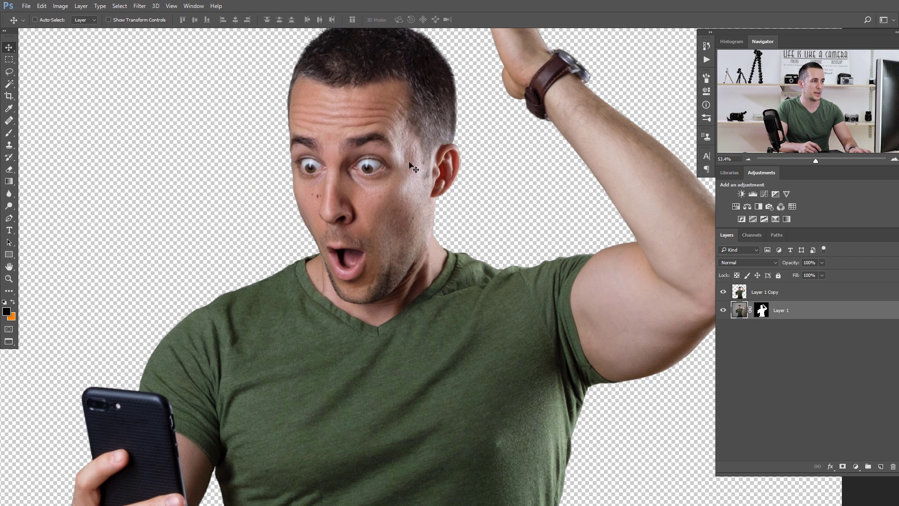
- Examine the cutout edges around the hair, ear and face against the transparent background
scroll(359, 201, "up", 4)
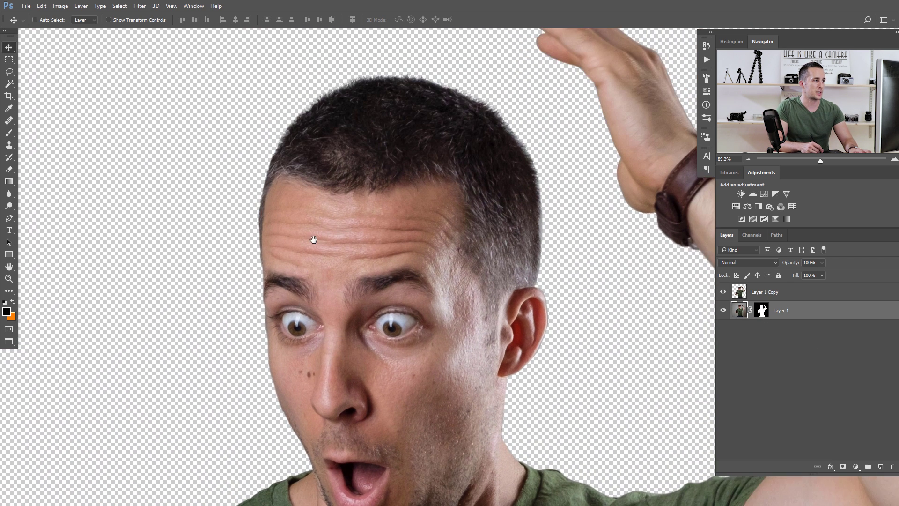
scroll(394, 94, "up", 3)
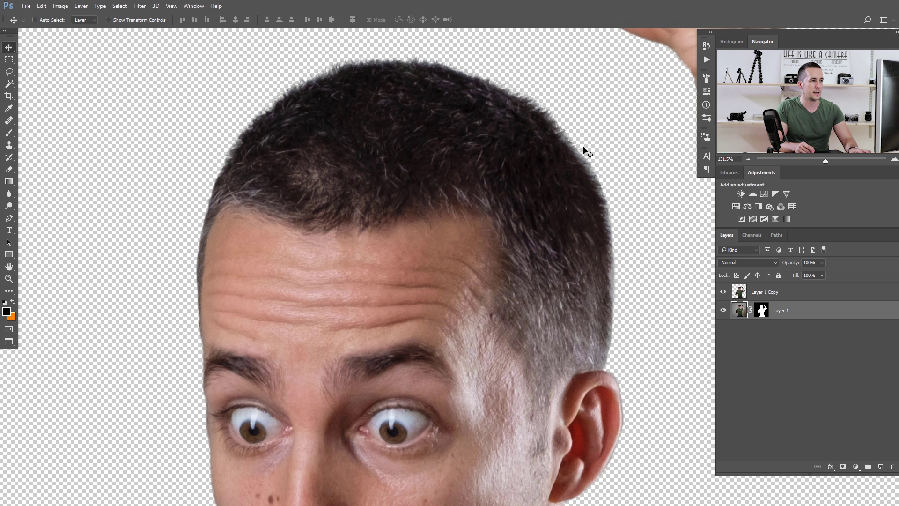
left_click_drag(610, 287, 552, 200)
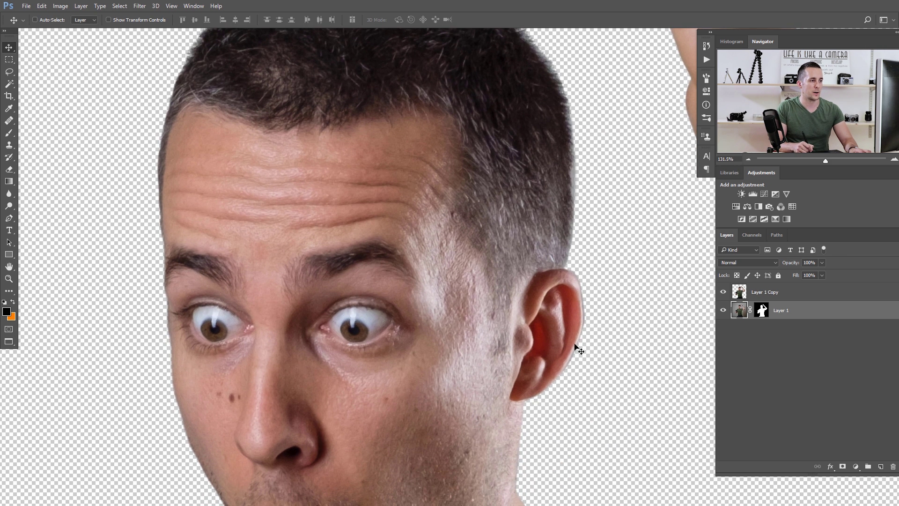
scroll(588, 310, "down", 5)
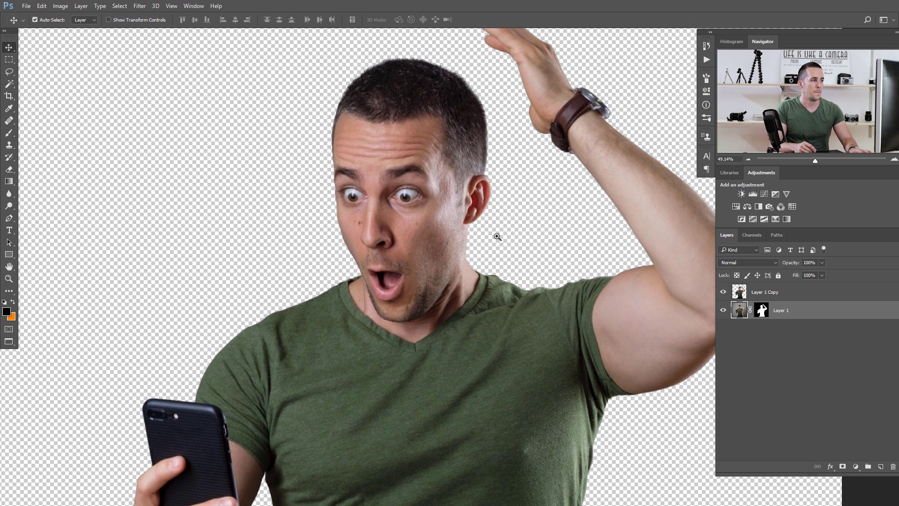
scroll(478, 224, "up", 2)
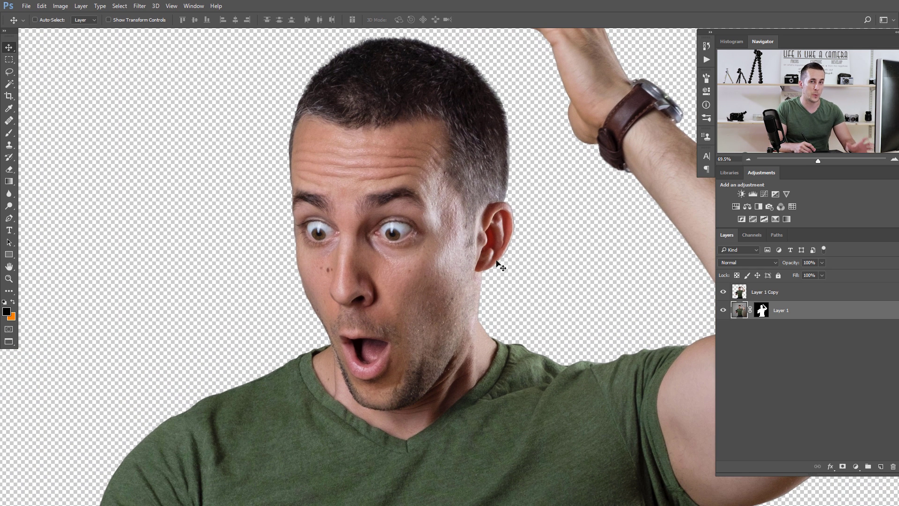
left_click_drag(482, 238, 463, 237)
left_click_drag(496, 157, 534, 157)
scroll(514, 185, "down", 3)
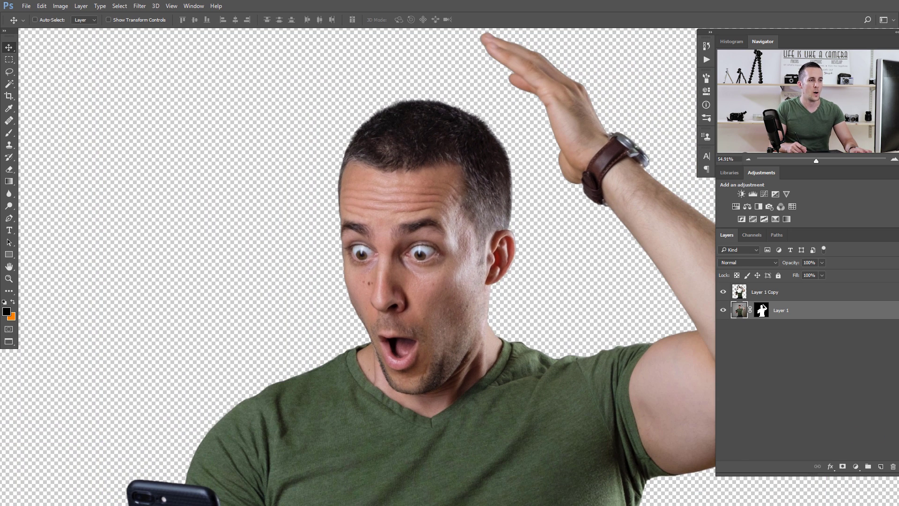
- Hide Layer 1 and add a grey Solid Color fill layer, #8a8a8c, beneath the Layer 1 Copy cutout
left_click(724, 309)
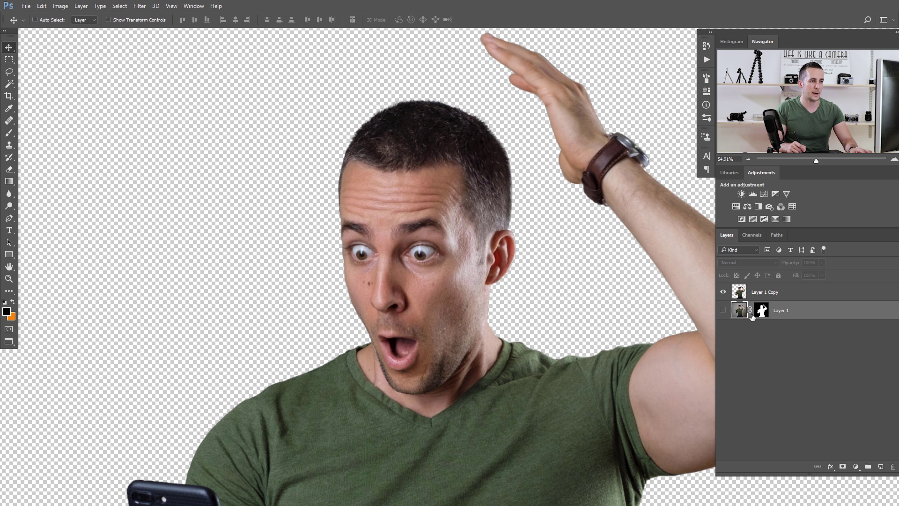
left_click(855, 466)
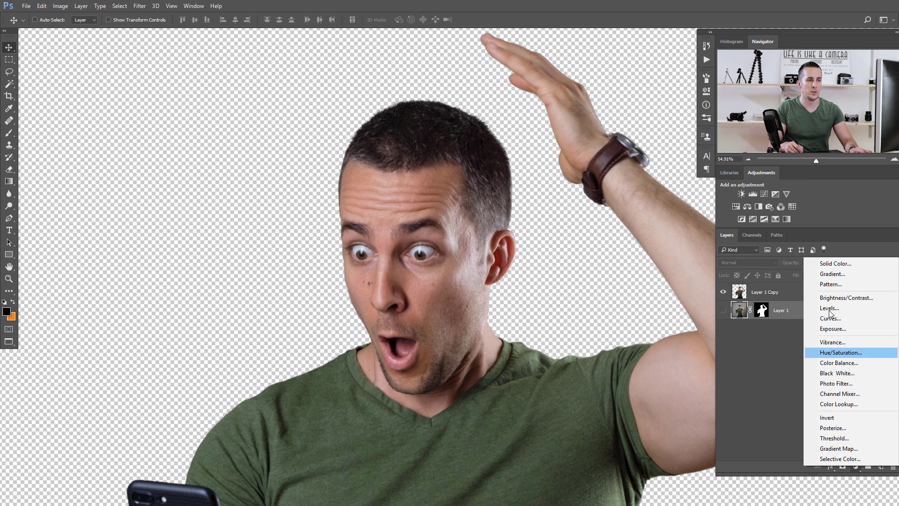
left_click(828, 263)
left_click_drag(503, 164, 556, 220)
left_click(543, 271)
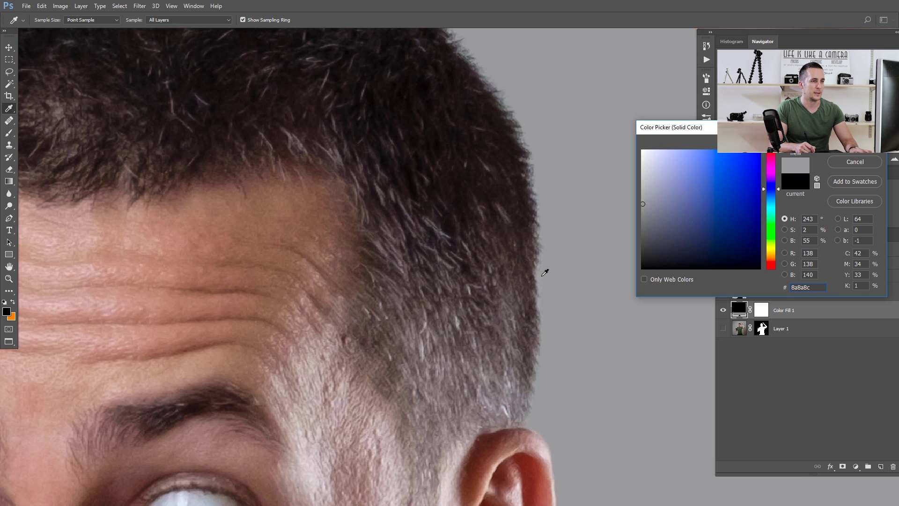
left_click_drag(523, 252, 468, 252)
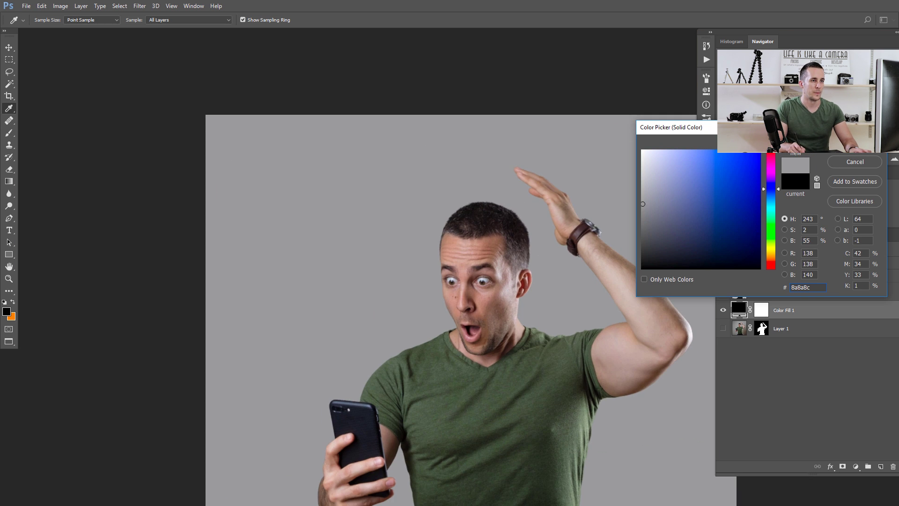
left_click(855, 143)
- Inspect the man's cutout edges against the grey fill, up close and at full view
scroll(506, 172, "up", 5)
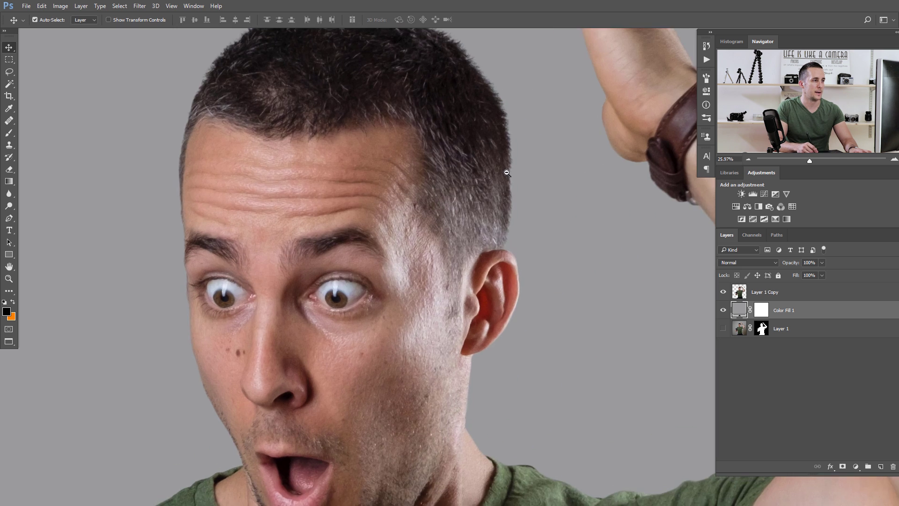
left_click_drag(506, 172, 498, 255)
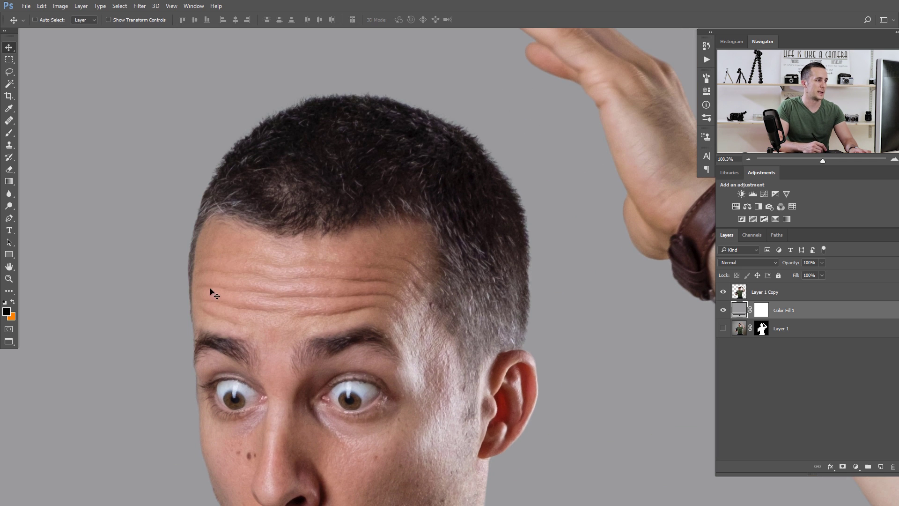
scroll(355, 286, "down", 5)
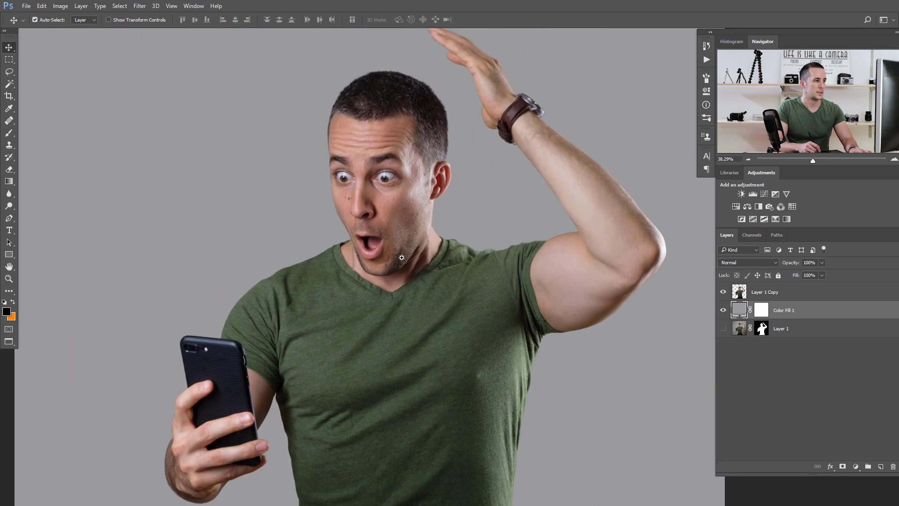
scroll(434, 226, "up", 5)
scroll(453, 220, "down", 10)
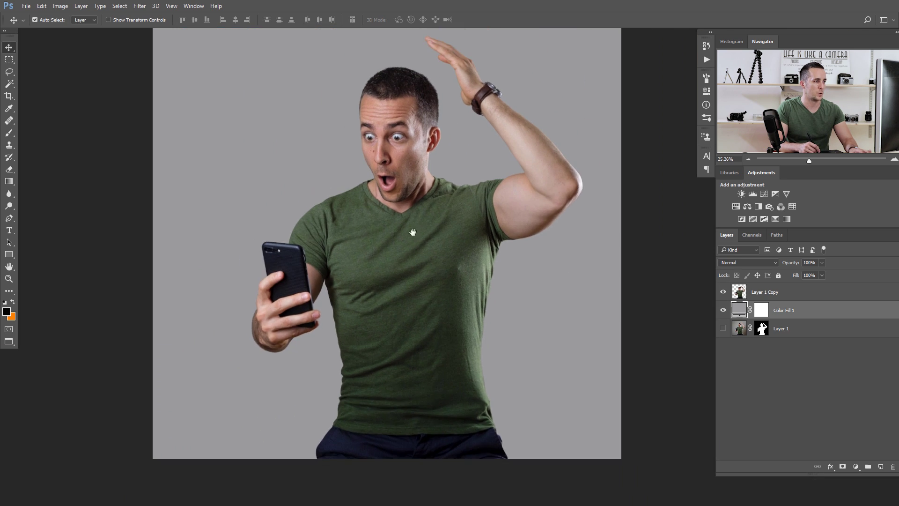
left_click_drag(413, 232, 416, 268)
left_click_drag(430, 222, 437, 223)
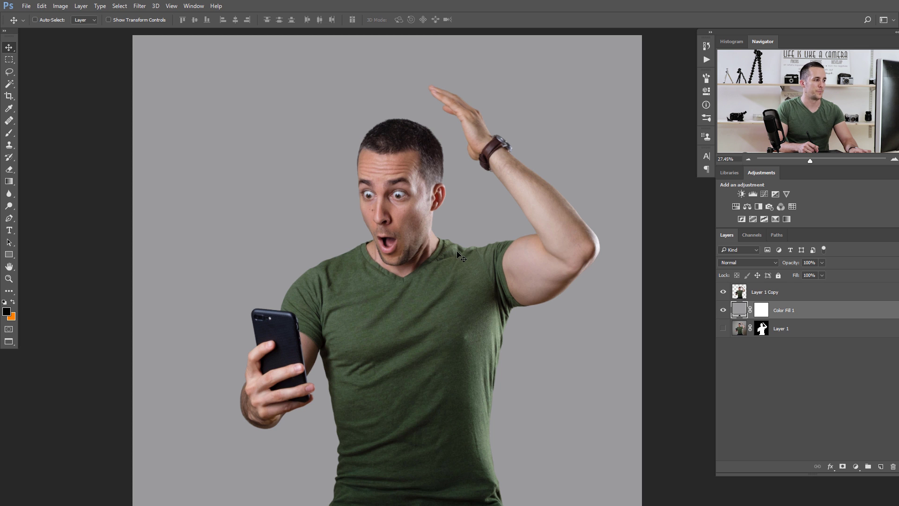
scroll(438, 227, "down", 1)
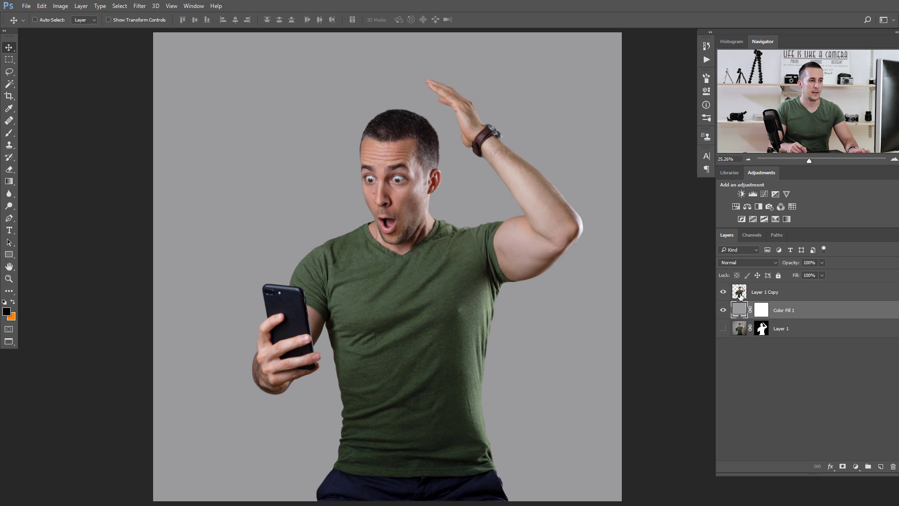
- Rename the Layer 1 Copy layer as Main
left_click(740, 295)
double_click(761, 293)
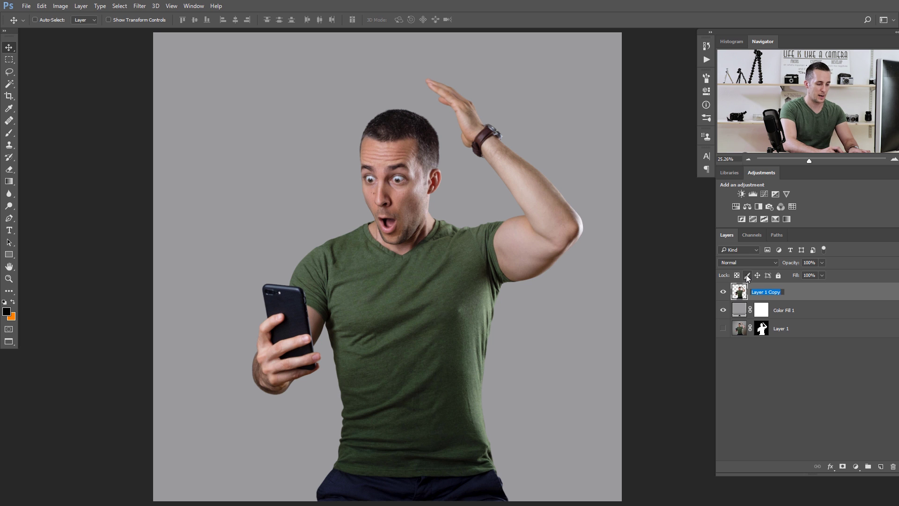
type("Main")
key("Return")
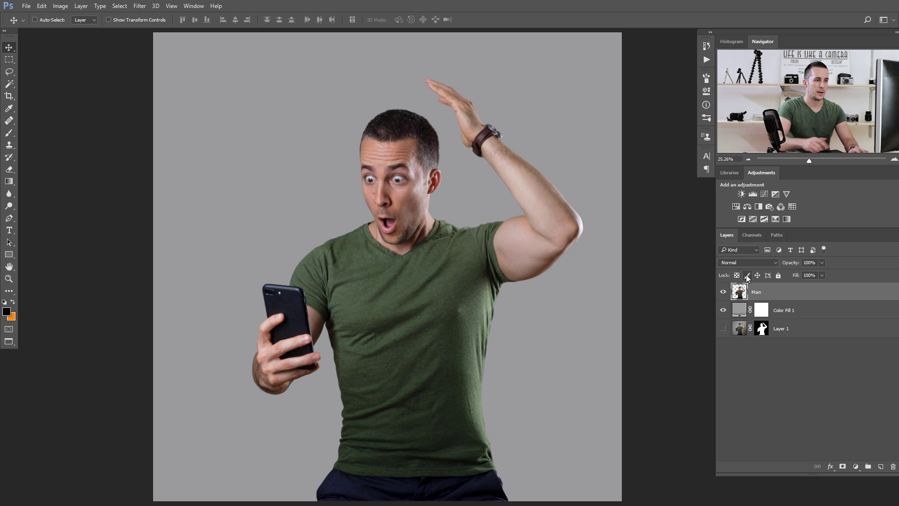
- Select the head on the Main layer with a loose Lasso outline down to the shirt collar and copy it to a new layer
key("l")
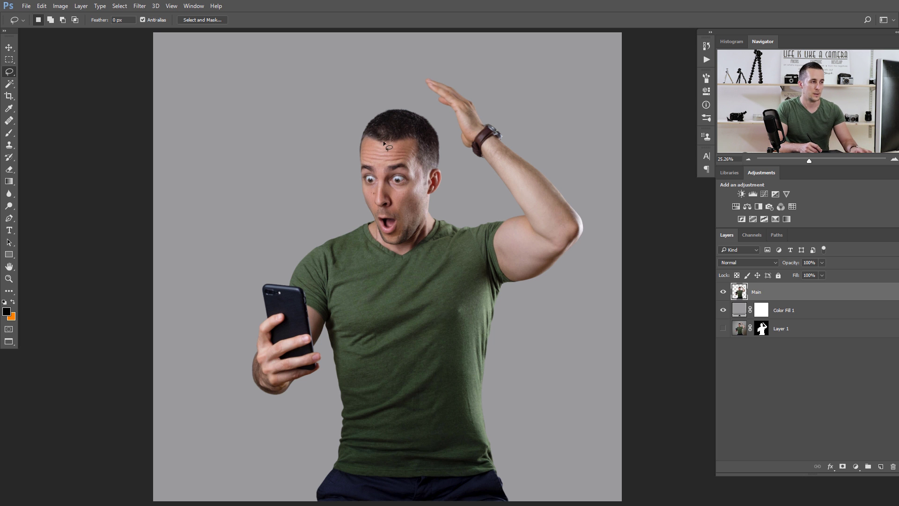
mouse_move(366, 123)
left_mouse_down()
mouse_move(385, 139)
mouse_move(351, 230)
mouse_move(377, 281)
left_mouse_up()
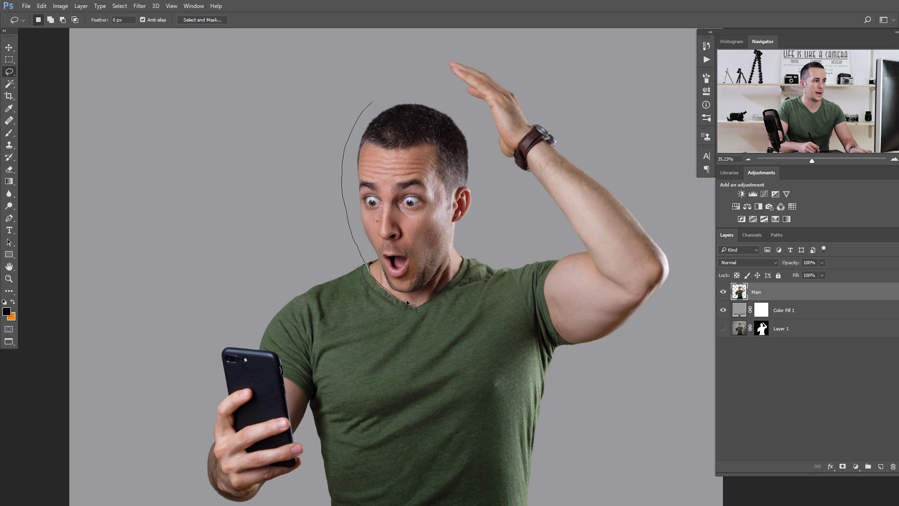
left_click_drag(444, 281, 480, 202)
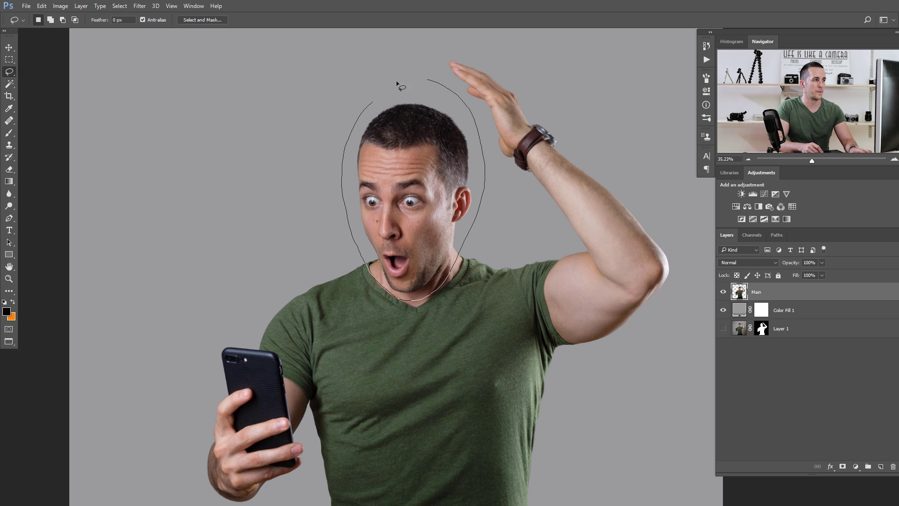
left_click_drag(397, 84, 361, 100)
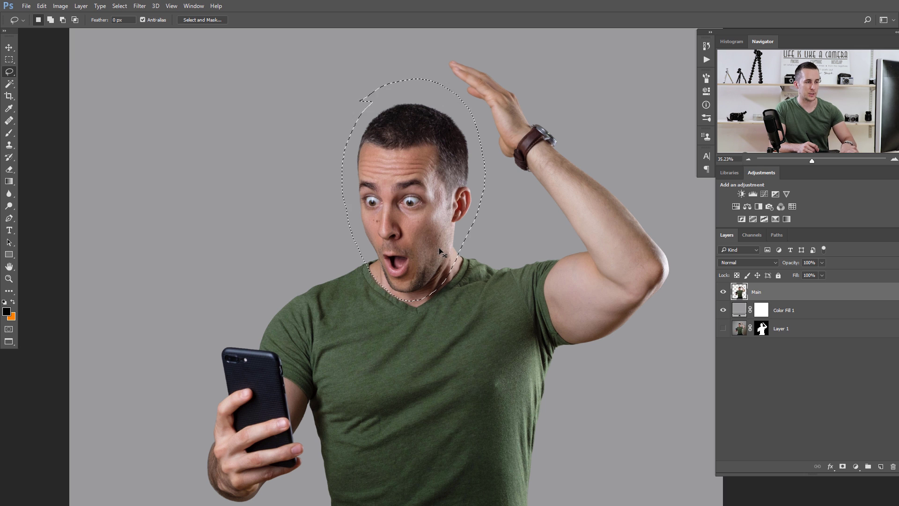
key("ctrl+j")
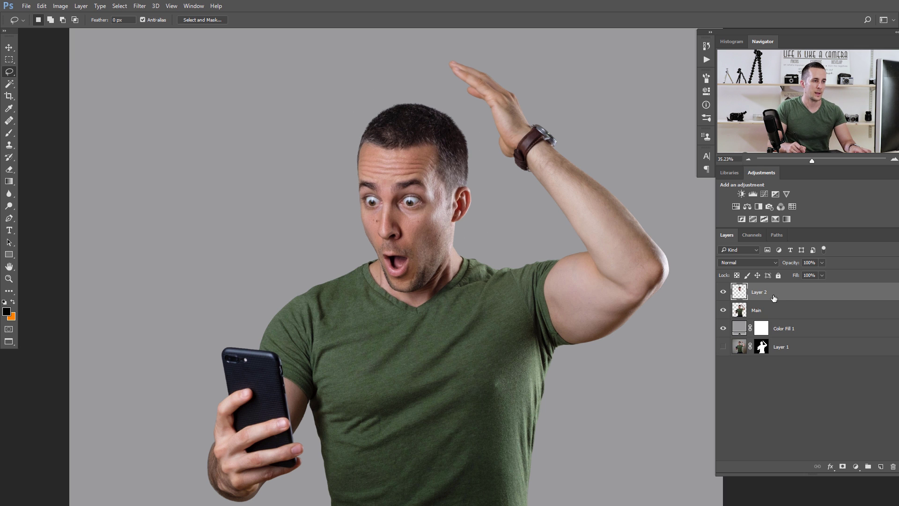
- Rename the copied head layer as Big Head
double_click(759, 292)
type("Head")
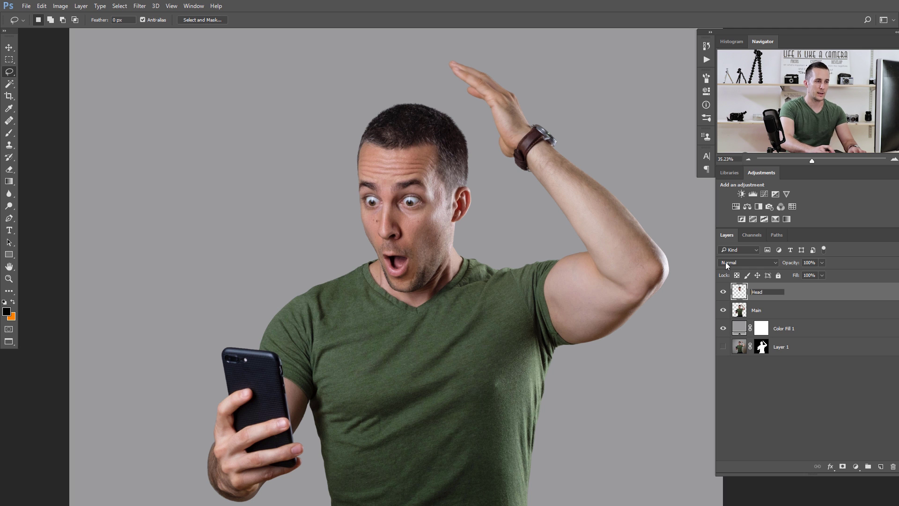
type("Big")
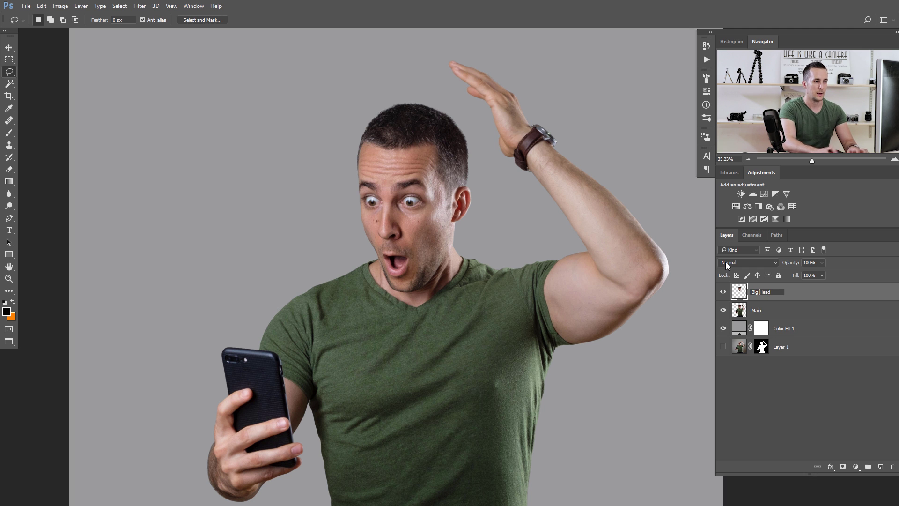
key("Return")
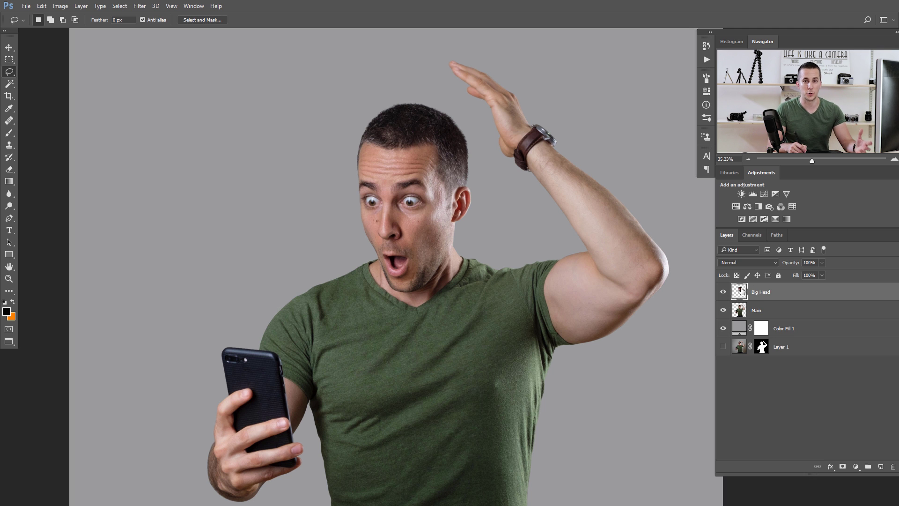
- Free Transform the Big Head layer, enlarging it proportionally from its center to about 125%
key("ctrl+t")
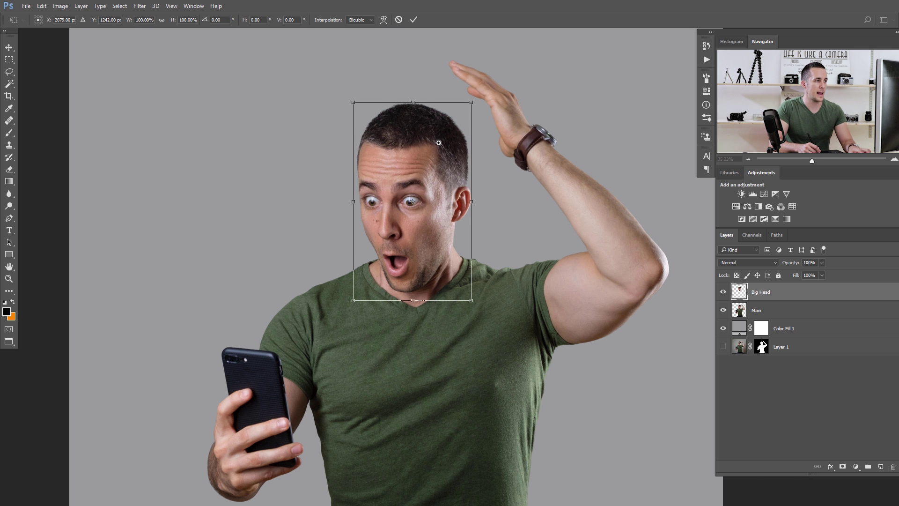
scroll(439, 143, "up", 2)
left_click_drag(479, 90, 500, 59)
scroll(438, 230, "up", 1)
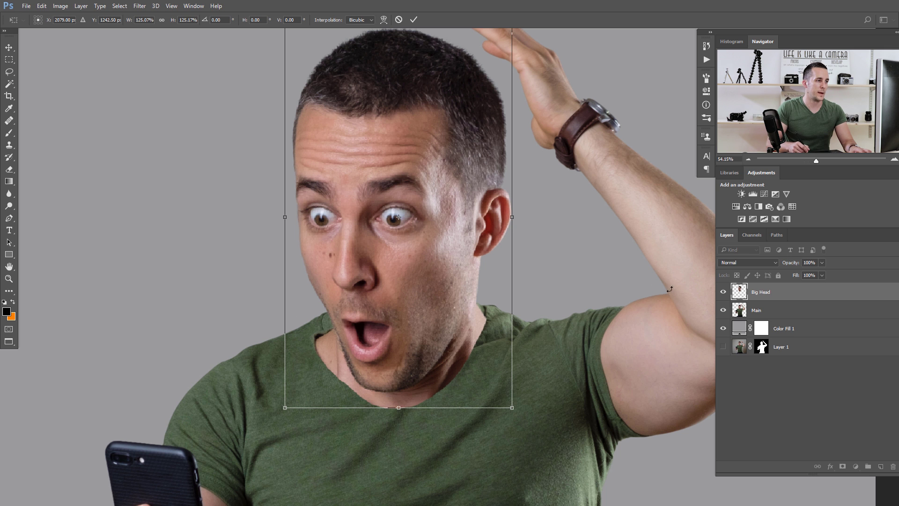
- Lower the Big Head layer's opacity to 65% and shift the head slightly to align it with the original neck
left_click_drag(794, 264, 777, 264)
mouse_move(413, 277)
left_mouse_down()
mouse_move(428, 256)
mouse_move(419, 267)
left_mouse_up()
left_click_drag(410, 290, 392, 371)
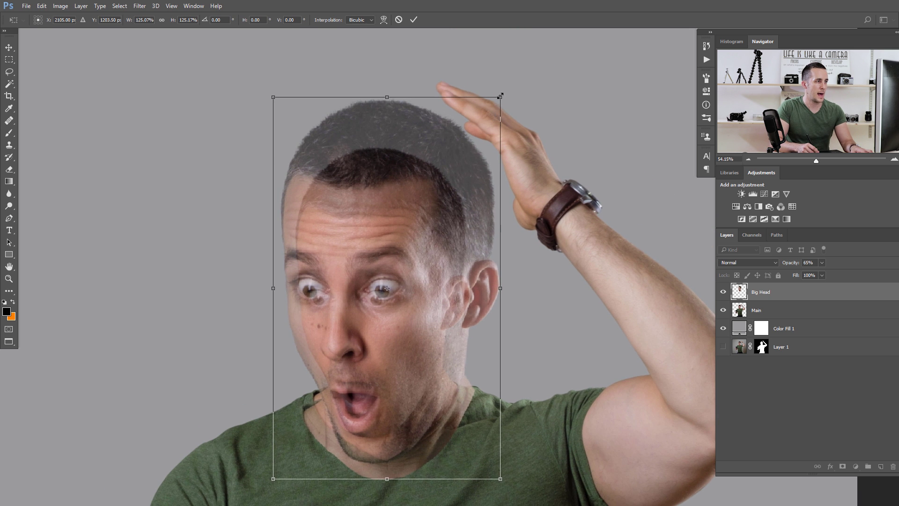
- Enlarge the Big Head layer proportionally from its center to about 137% and shift the head up slightly over the neck
left_click_drag(500, 95, 524, 74)
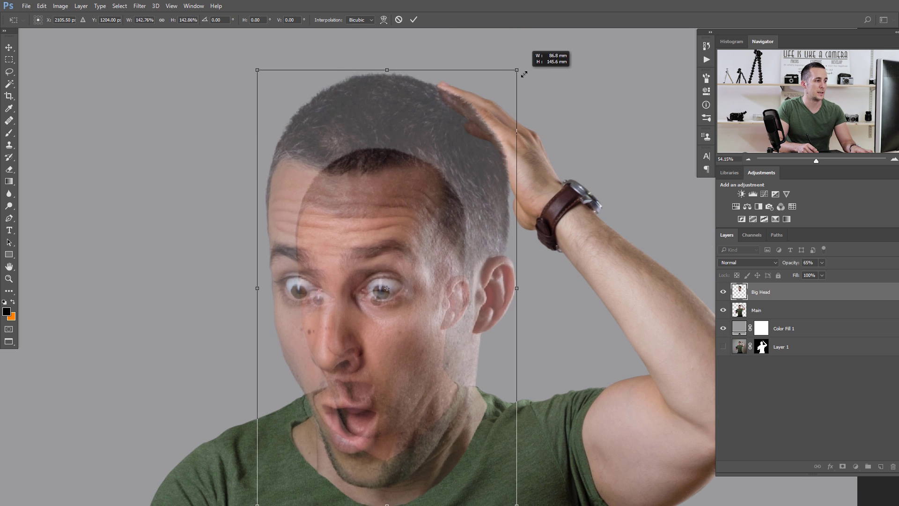
scroll(468, 241, "down", 3)
left_click_drag(494, 146, 507, 132)
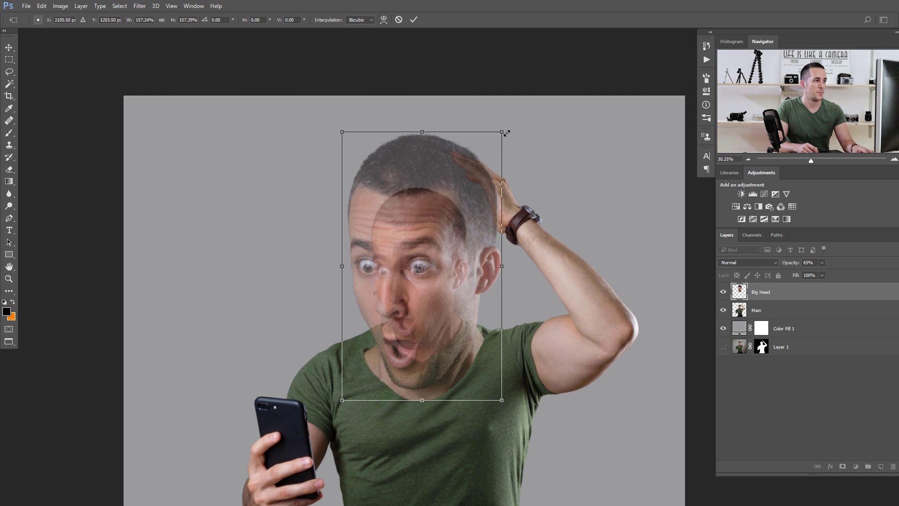
left_click_drag(502, 132, 491, 150)
left_click_drag(442, 296, 444, 287)
left_click_drag(490, 142, 491, 144)
left_click(424, 209, "ctrl")
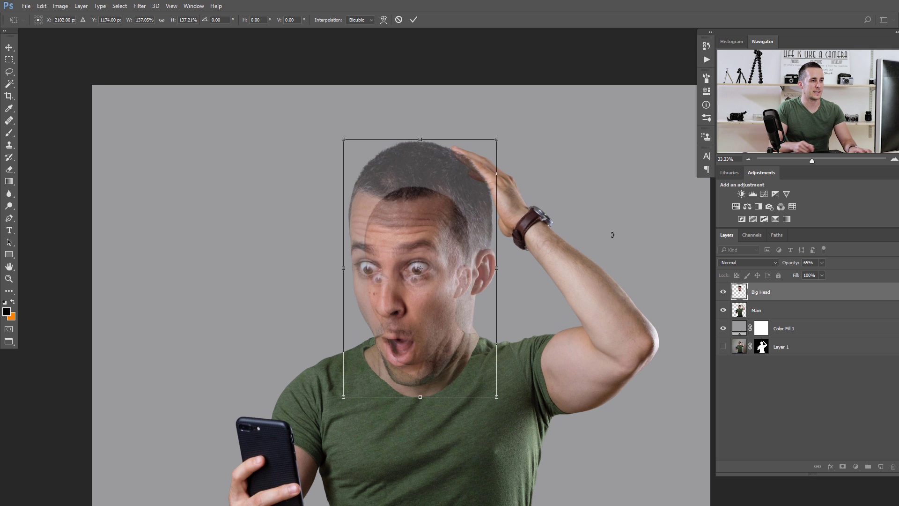
- Restore the Big Head layer's opacity to 100% and apply the transform
left_click_drag(790, 265, 828, 263)
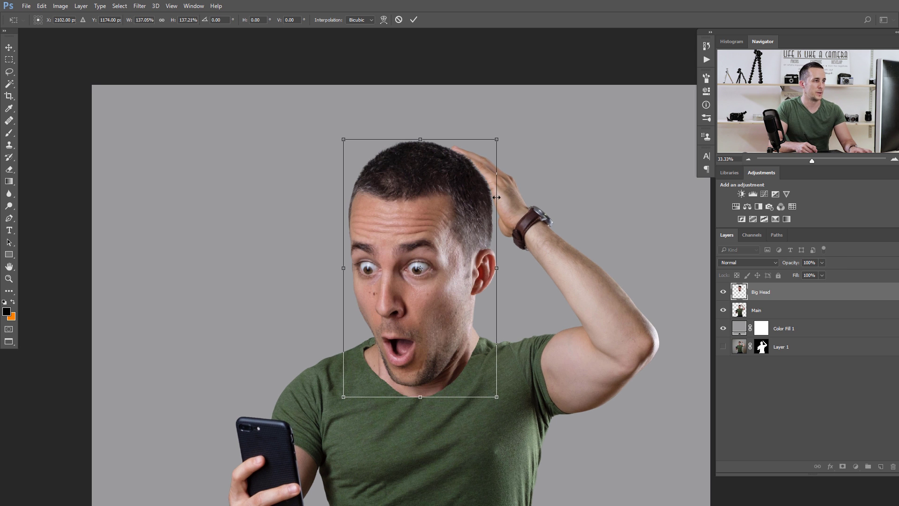
left_click_drag(471, 256, 451, 254)
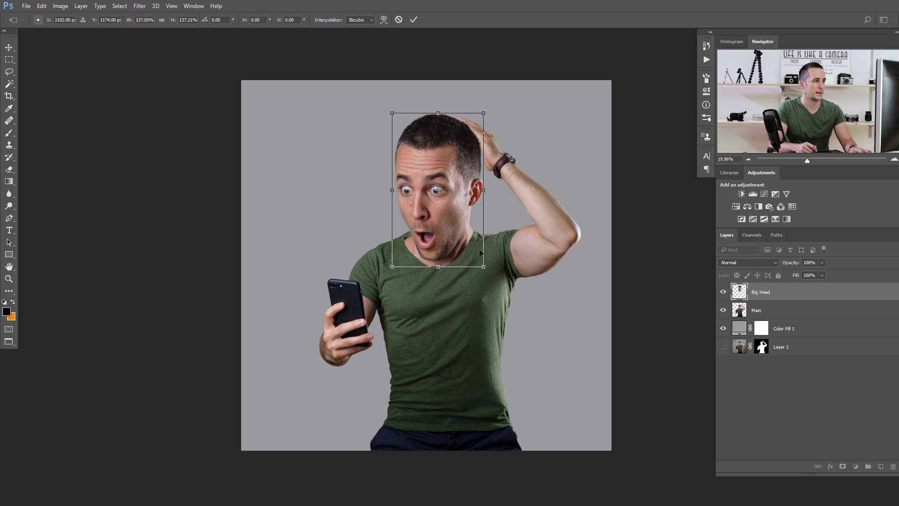
left_click_drag(460, 170, 448, 221)
left_click_drag(453, 183, 466, 185)
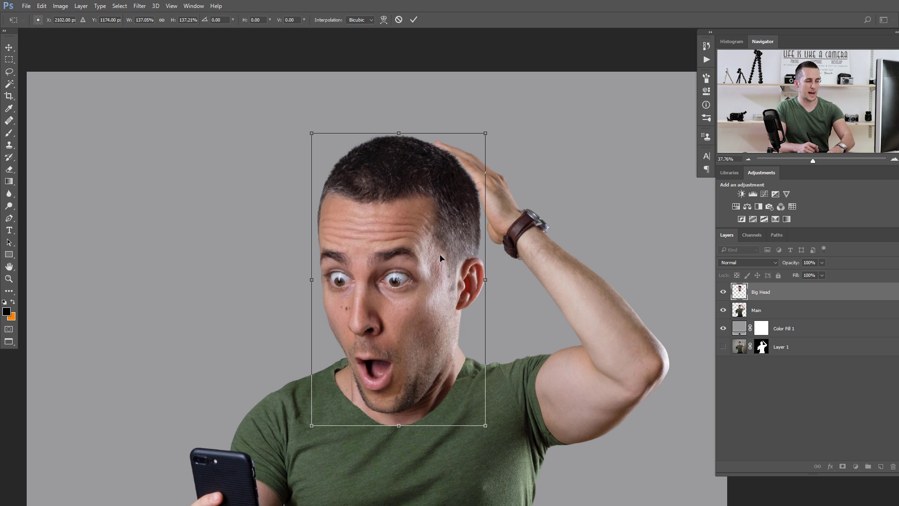
key("Return")
key("l")
scroll(425, 302, "up", 2)
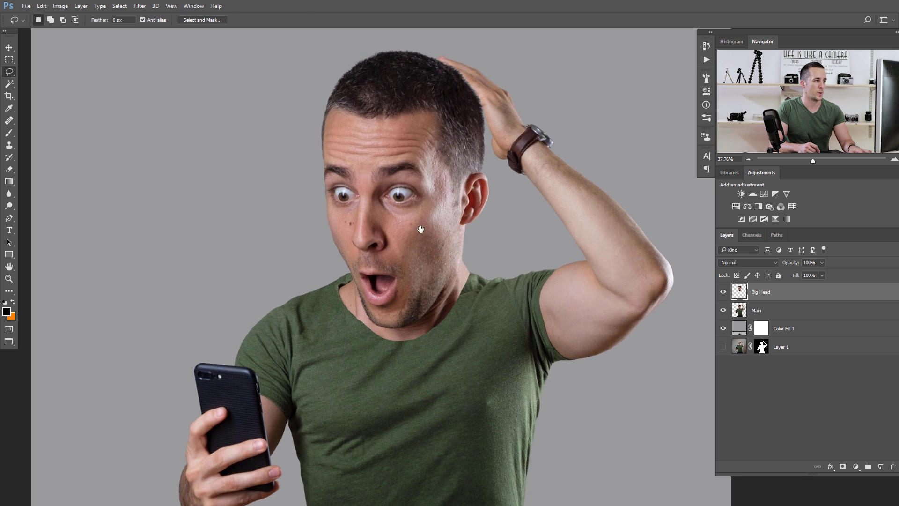
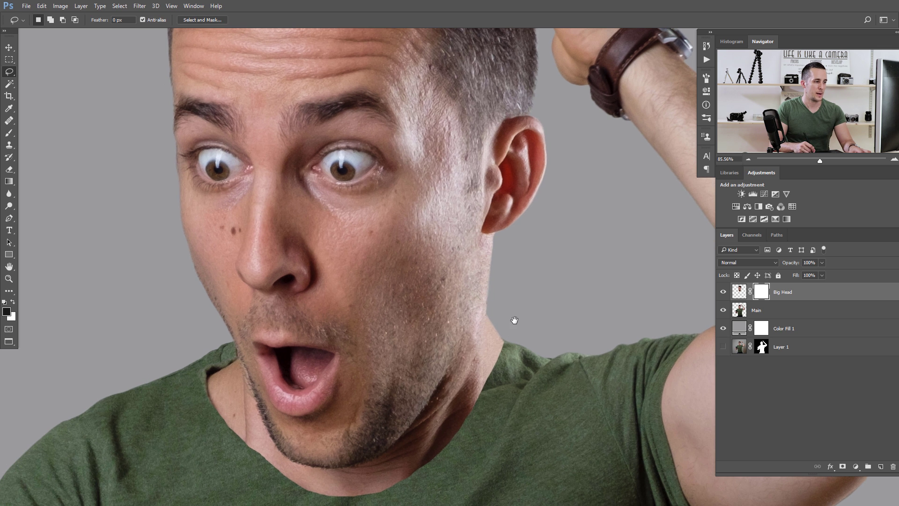
- Add a white layer mask to Big Head and set a black brush to 67 px with about 72% hardness
right_click(467, 234)
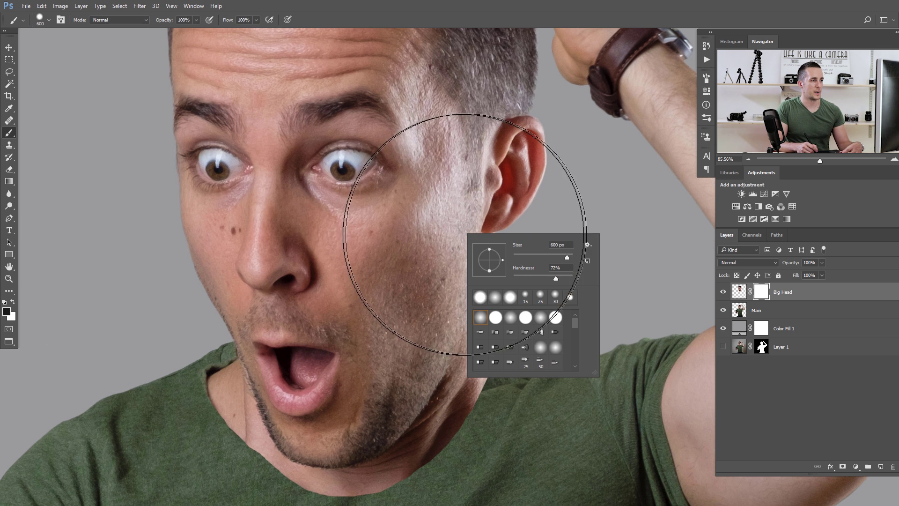
left_click_drag(555, 279, 557, 278)
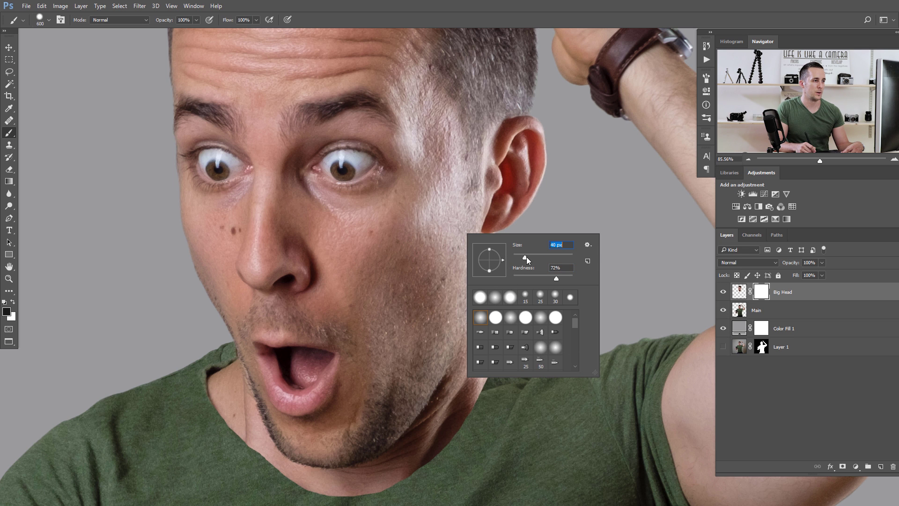
left_click_drag(535, 258, 533, 257)
left_click(589, 203)
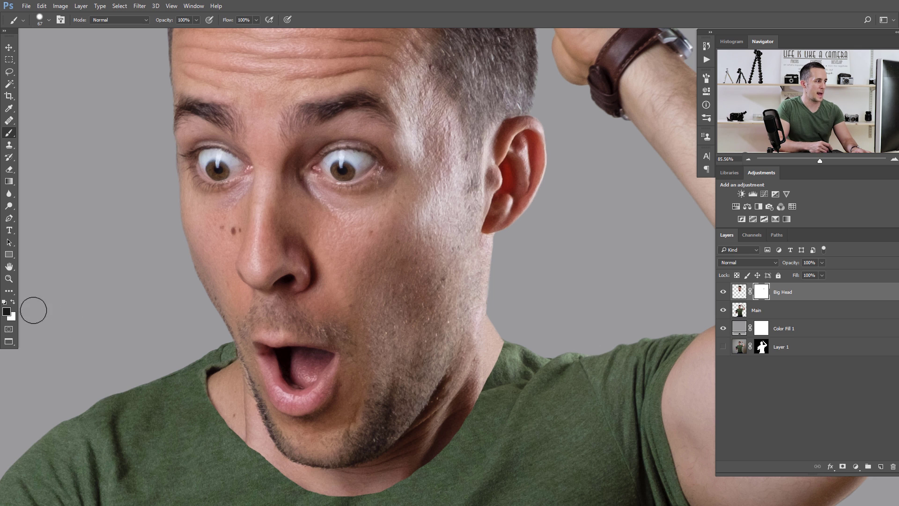
- Raise the brush hardness to about 79% and mask out the excess neck on Big Head from below the ear along the jaw and collar
mouse_move(507, 324)
left_mouse_down()
mouse_move(491, 381)
mouse_move(492, 332)
left_mouse_up()
left_click_drag(483, 303, 501, 204)
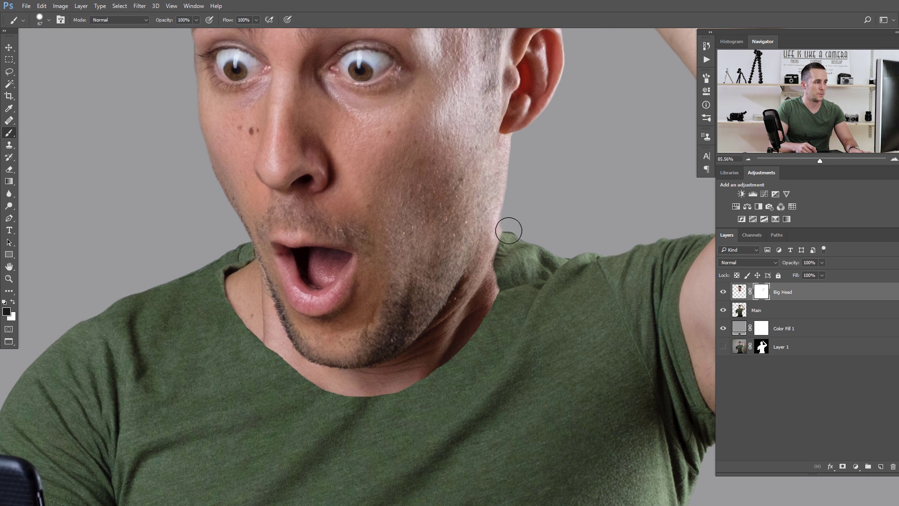
right_click(536, 241)
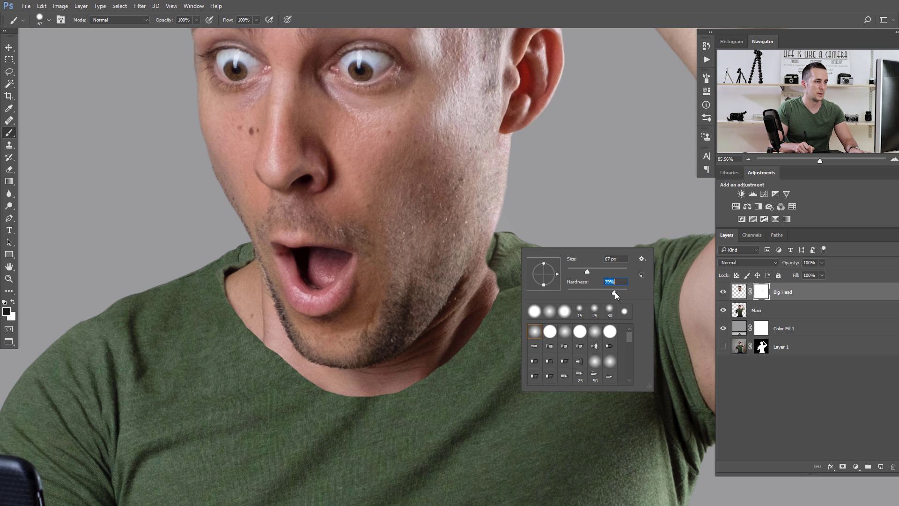
key("Return")
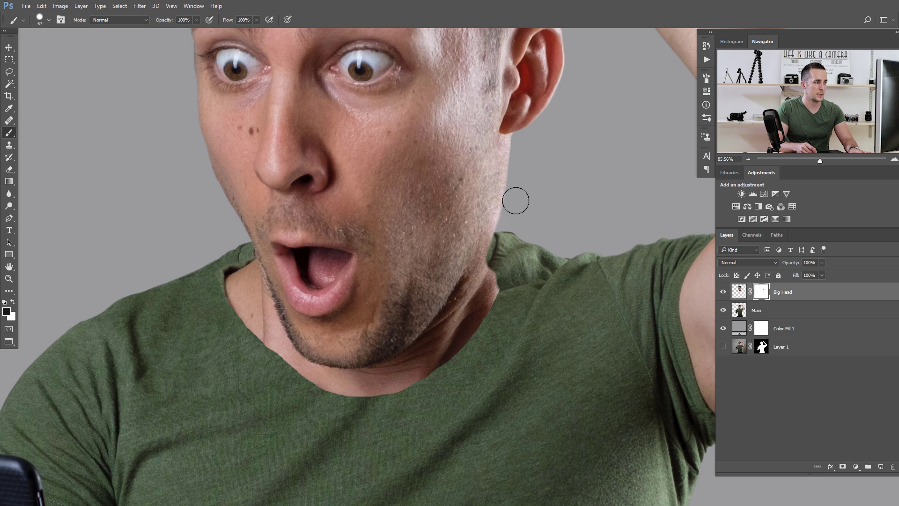
mouse_move(496, 263)
left_mouse_down()
mouse_move(447, 359)
mouse_move(505, 288)
mouse_move(443, 367)
mouse_move(401, 400)
left_mouse_up()
left_click_drag(410, 323, 432, 329)
mouse_move(538, 227)
left_mouse_down()
mouse_move(436, 368)
mouse_move(462, 349)
left_mouse_up()
left_click_drag(502, 275, 564, 149)
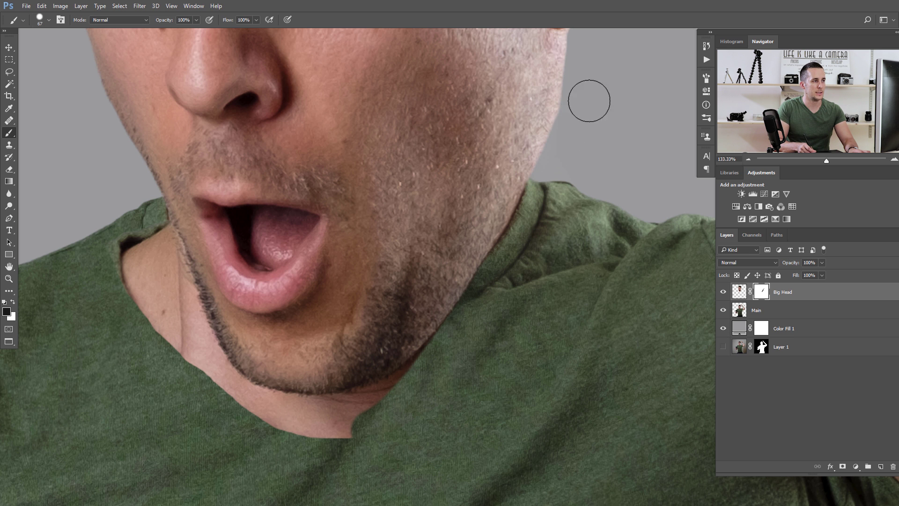
left_click_drag(457, 339, 490, 287)
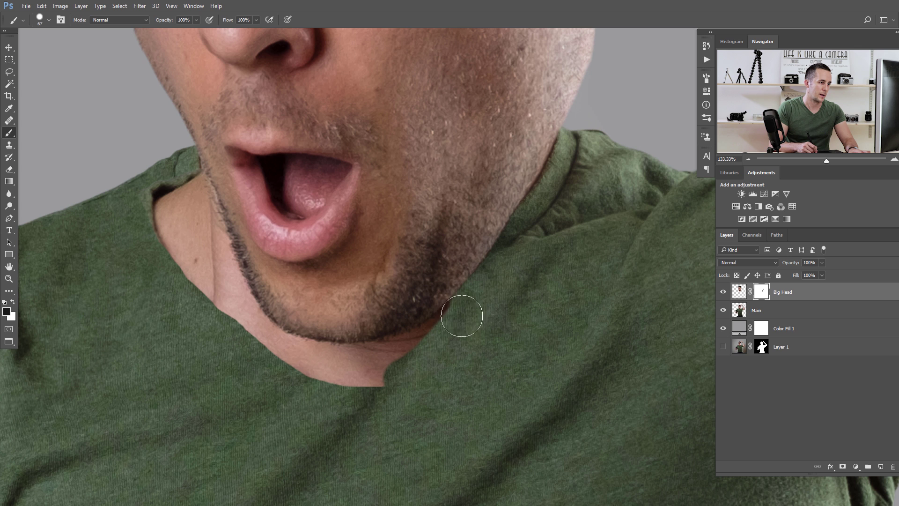
- Paint away the remaining neck skin on the phone-side collar and beneath the chin on the Big Head mask
mouse_move(174, 192)
left_mouse_down()
mouse_move(197, 301)
mouse_move(149, 170)
mouse_move(166, 258)
mouse_move(145, 199)
mouse_move(175, 162)
mouse_move(229, 306)
mouse_move(204, 235)
mouse_move(235, 306)
mouse_move(274, 348)
mouse_move(311, 363)
mouse_move(376, 369)
mouse_move(421, 345)
mouse_move(352, 364)
left_mouse_up()
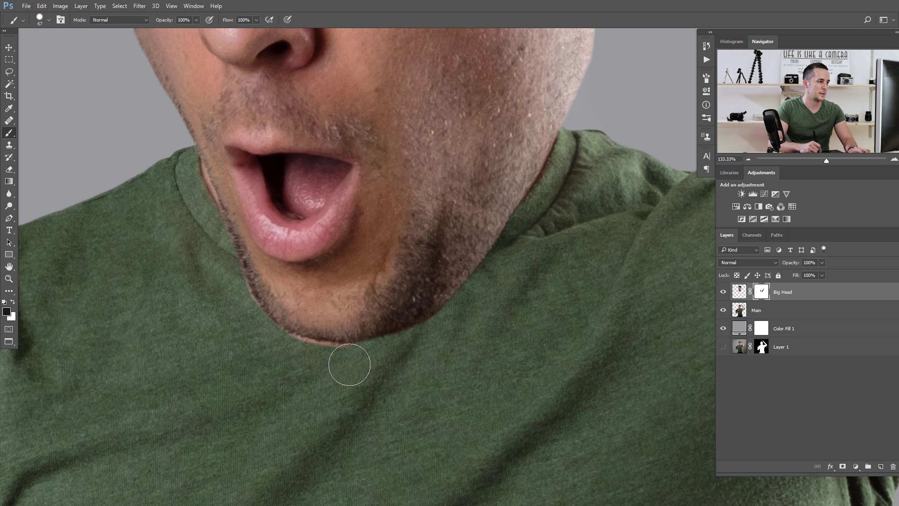
mouse_move(235, 299)
left_mouse_down()
mouse_move(295, 355)
mouse_move(339, 366)
mouse_move(368, 360)
left_mouse_up()
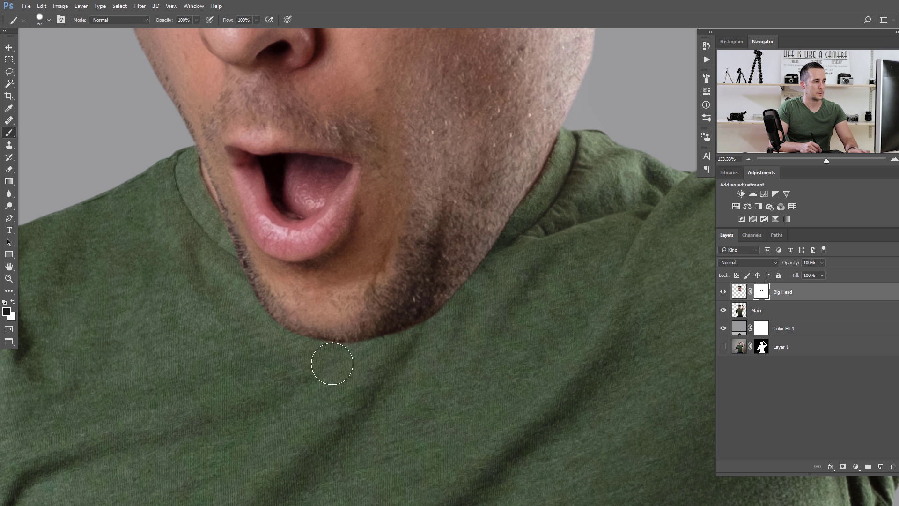
scroll(305, 356, "down", 3, "alt")
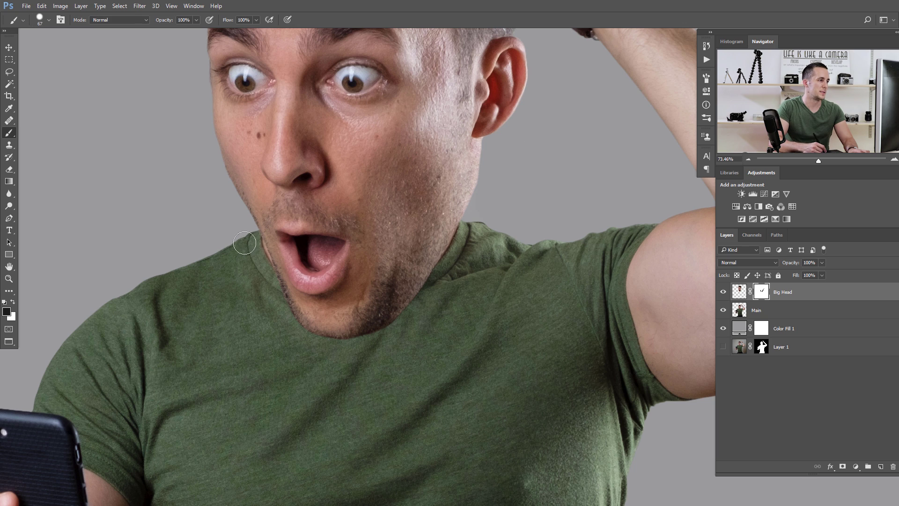
scroll(451, 269, "up", 4, "alt")
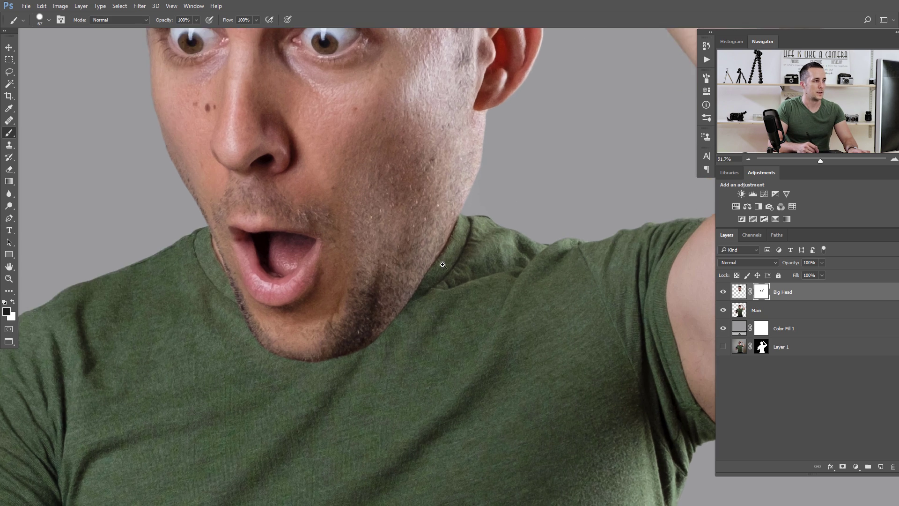
scroll(451, 269, "down", 5, "alt")
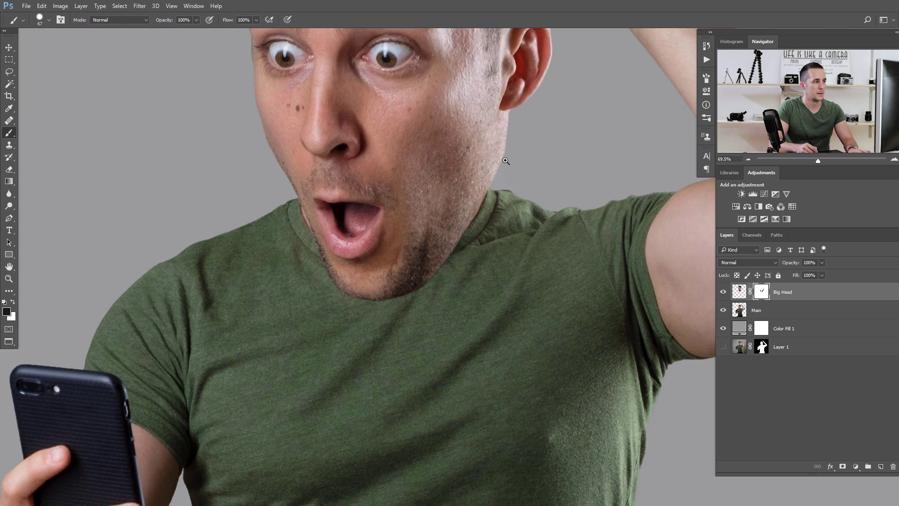
- Reduce the brush to 40 px and clean up the Big Head mask where the jaw below the ear meets the shirt collar
scroll(512, 150, "up", 4, "alt")
key("[")
key("[")
key("[")
key("[")
key("bracketleft")
scroll(515, 136, "up", 2, "alt")
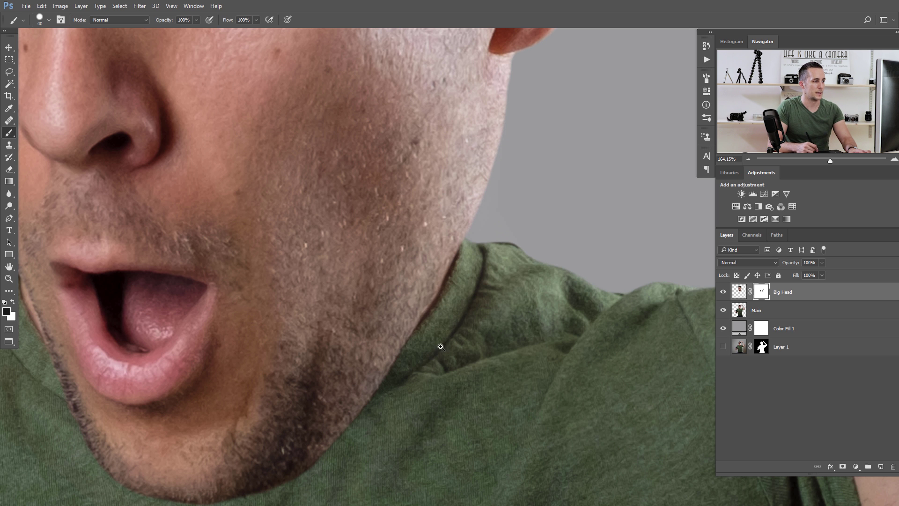
key("ctrl+0")
left_click_drag(409, 345, 405, 346)
left_click_drag(459, 297, 451, 296)
mouse_move(458, 294)
left_mouse_down()
mouse_move(391, 234)
mouse_move(400, 233)
mouse_move(399, 200)
mouse_move(260, 204)
mouse_move(389, 207)
left_mouse_up()
- Check how the masked big head fits the shirt, shoulders and raised hand across the whole figure
key("v")
scroll(381, 203, "up", 2)
scroll(412, 240, "down", 3)
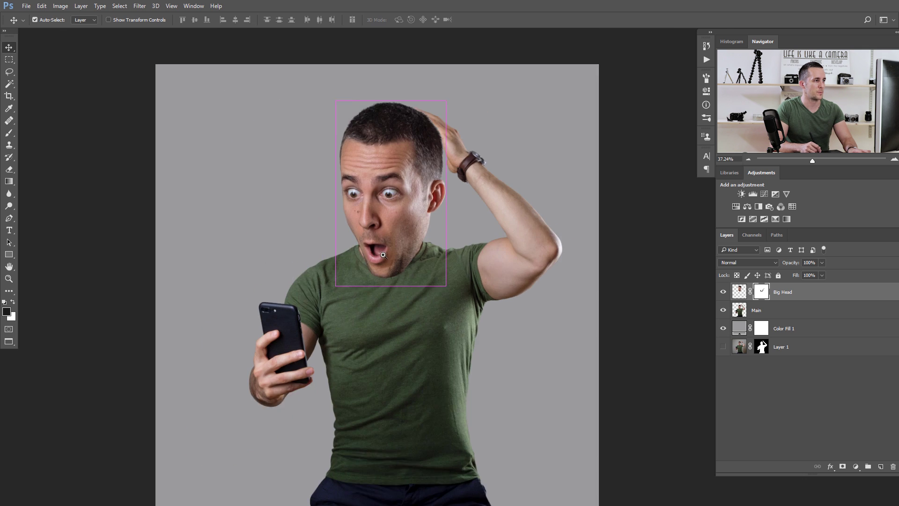
left_click_drag(403, 293, 401, 308)
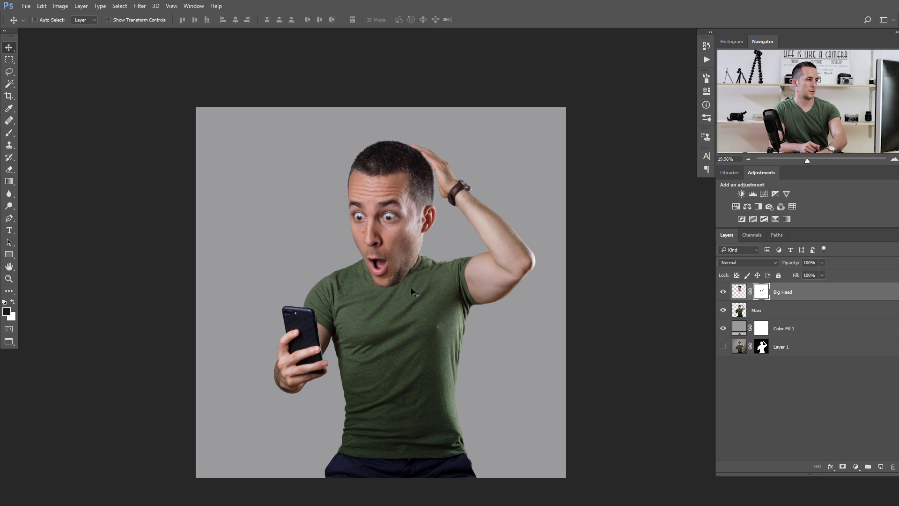
left_click_drag(390, 237, 427, 266)
scroll(428, 267, "down", 2)
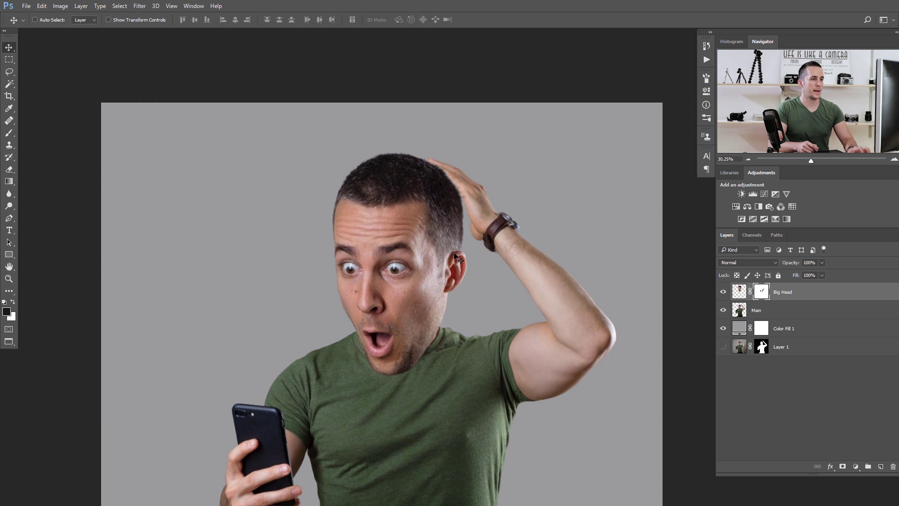
scroll(441, 243, "down", 2)
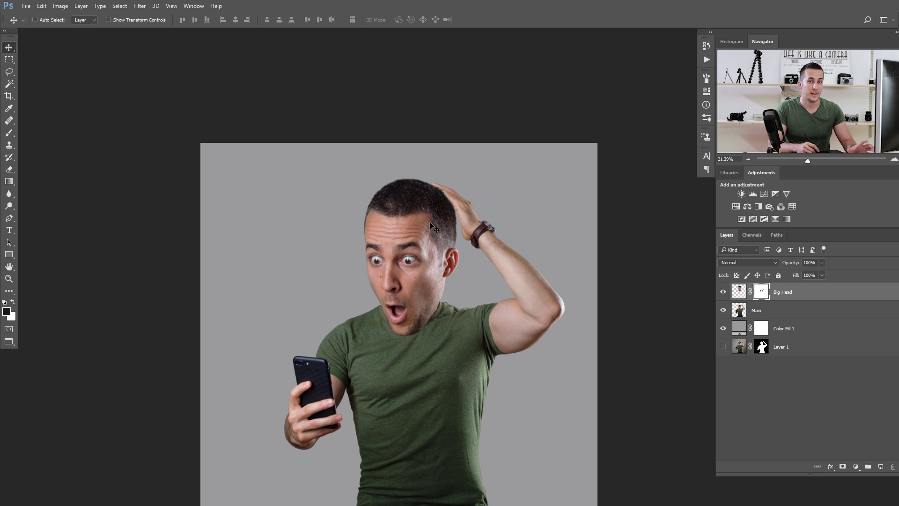
- Start Puppet Warp on the Main layer, displaying its mesh and setting the expansion to 21 px
left_click(739, 312)
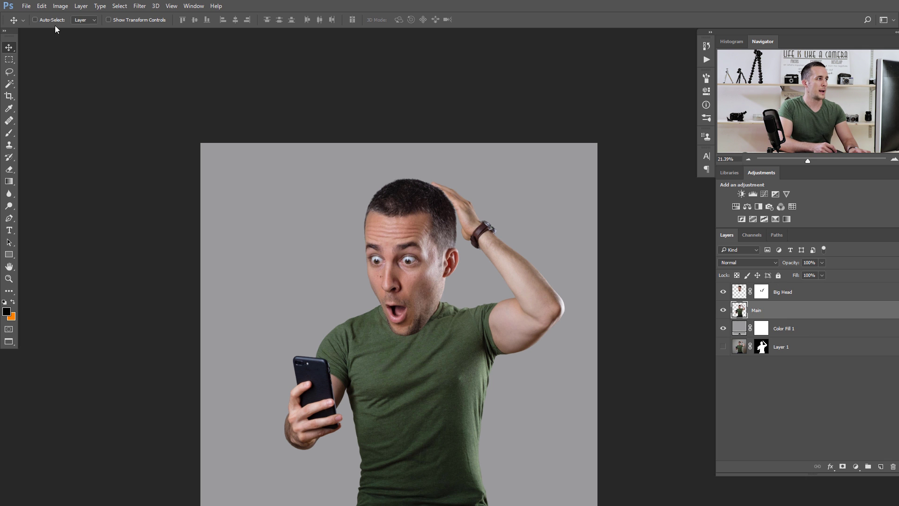
left_click(42, 7)
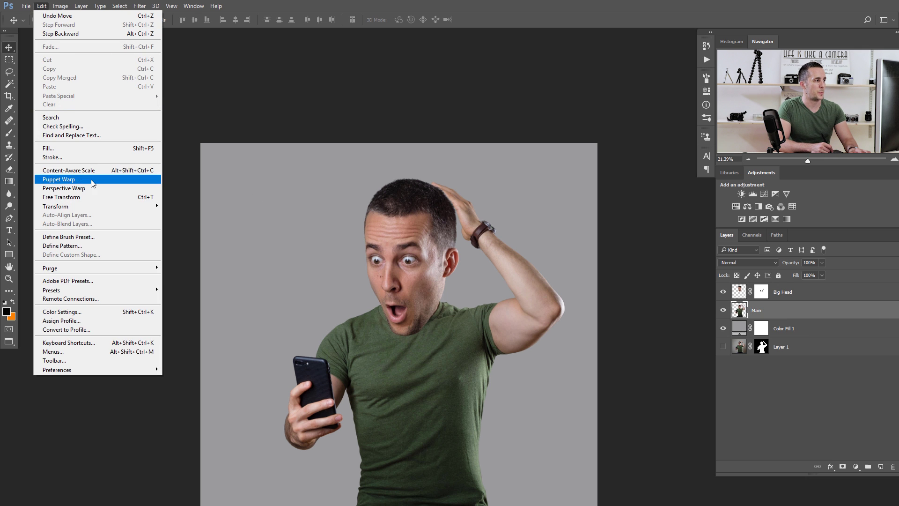
left_click(92, 182)
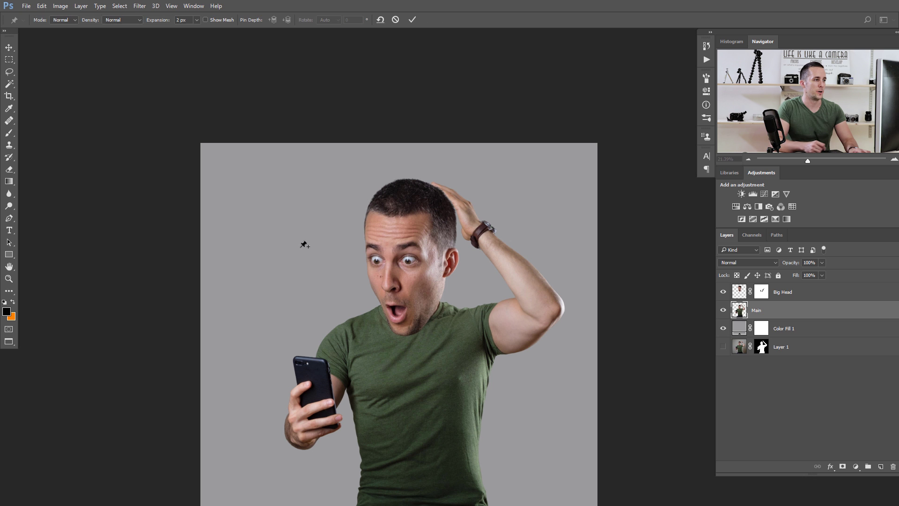
left_click(206, 21)
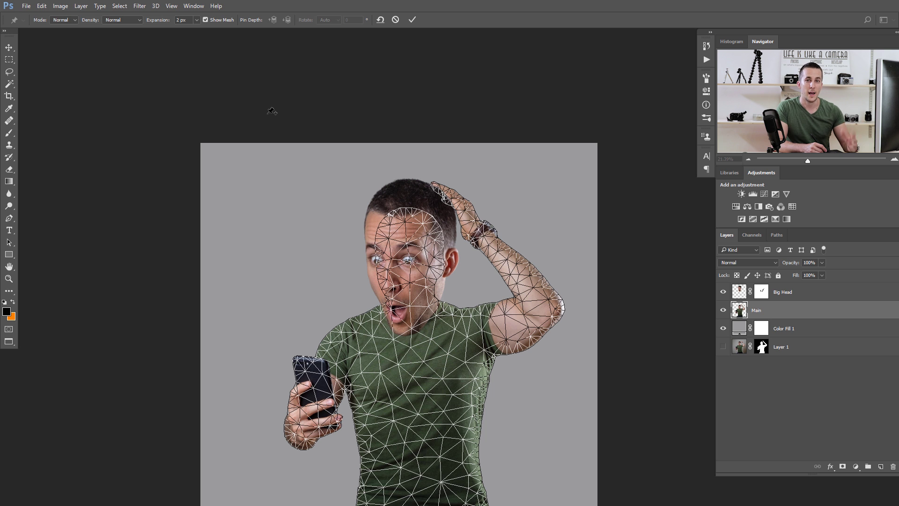
left_click_drag(403, 264, 425, 229)
left_click_drag(412, 198, 404, 237)
left_click_drag(156, 22, 166, 20)
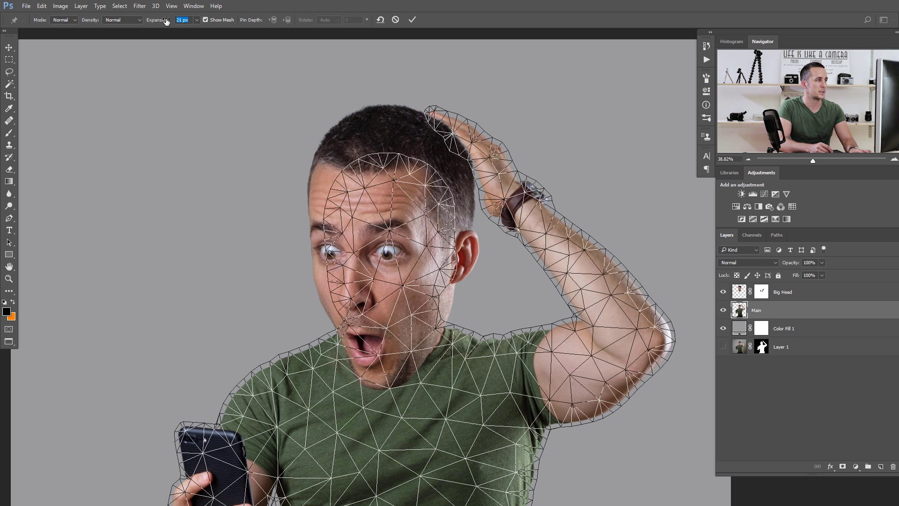
- Hide the mesh and place Puppet Warp pins on the face, chest, both shoulders, waist, raised elbow and the hand holding the phone
left_click(208, 20)
left_click_drag(386, 355, 398, 237)
left_click(506, 281)
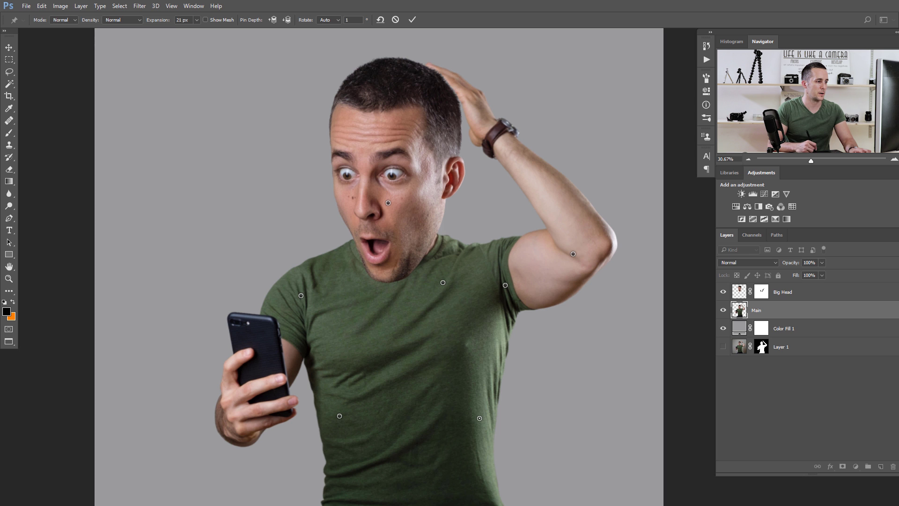
left_click_drag(410, 302, 376, 342)
left_click_drag(416, 317, 397, 339)
scroll(428, 300, "up", 1)
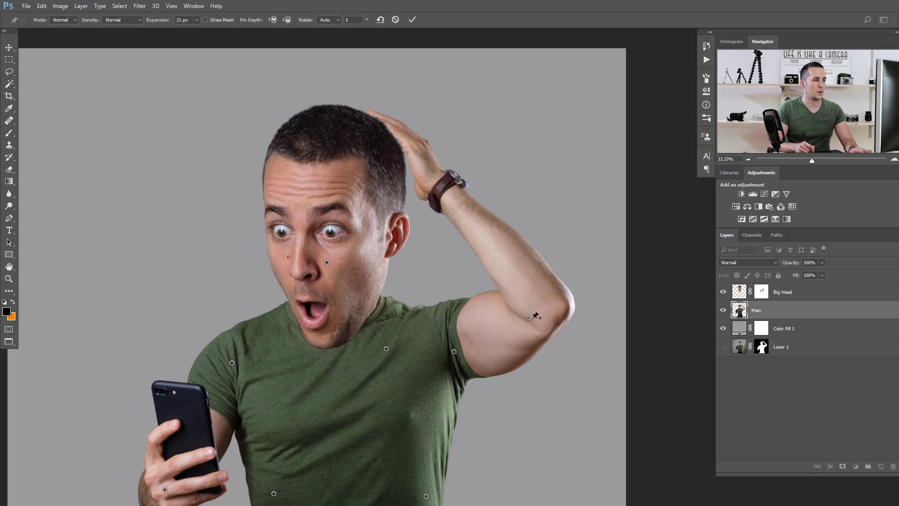
- Pull the raised arm's elbow pin toward the body so the hand tucks farther behind the big head, and apply the warp
left_click_drag(543, 304, 516, 300)
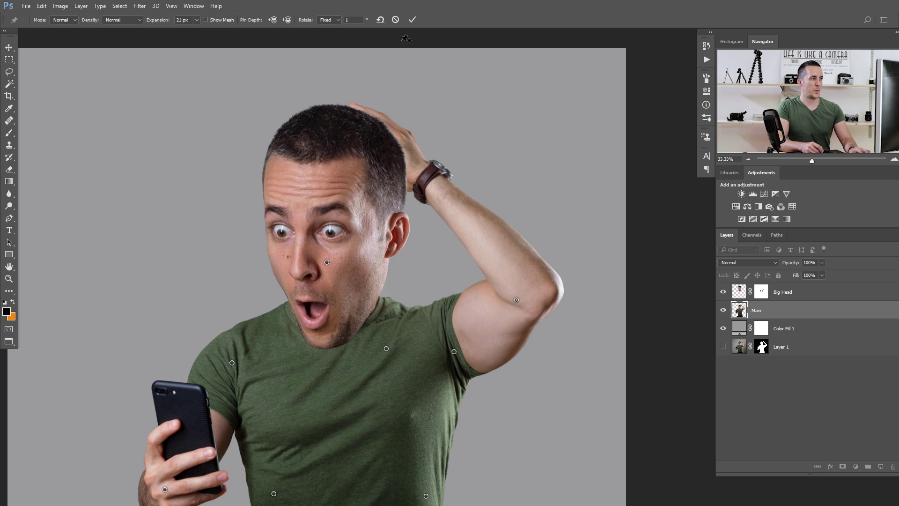
left_click(412, 20)
left_click_drag(391, 186, 418, 173)
left_click_drag(418, 174, 400, 236)
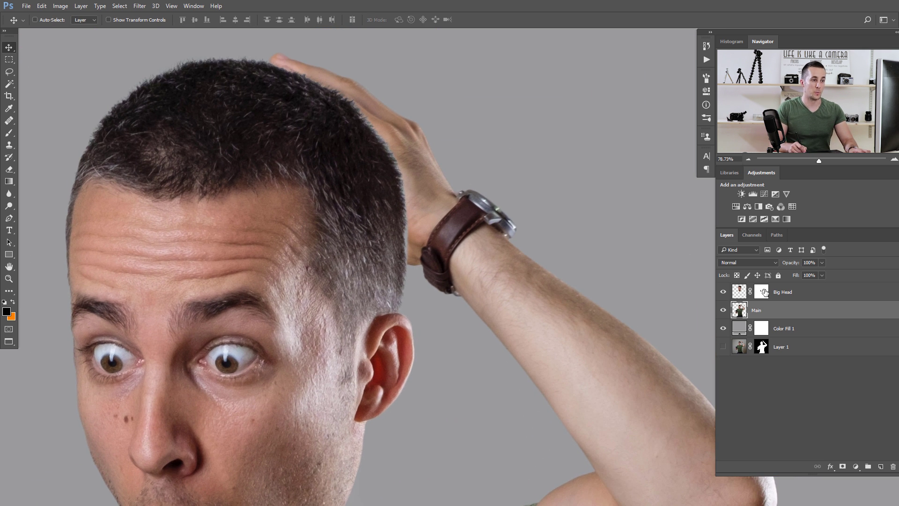
- Target the Big Head mask, load the Main layer's outline as a selection, and set the Brush to 90 px
left_click(764, 292)
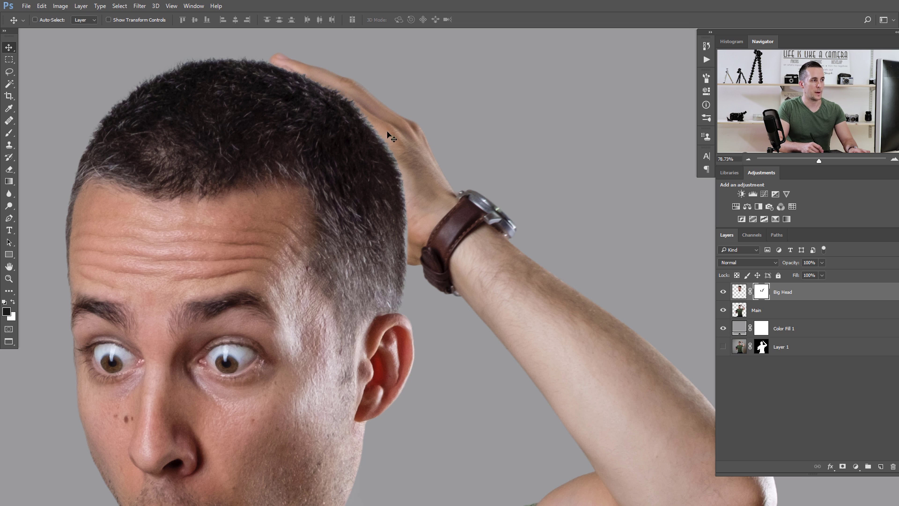
left_click(739, 310, "ctrl")
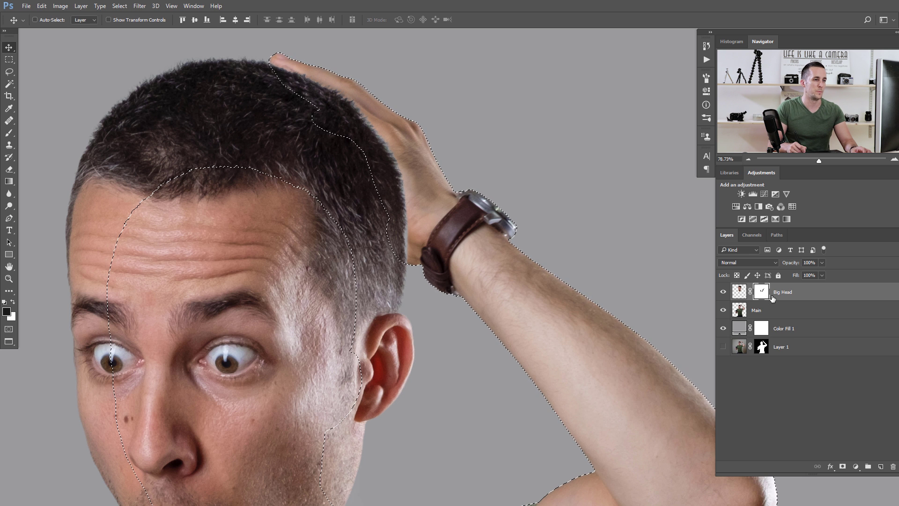
mouse_move(399, 136)
left_mouse_down()
mouse_move(422, 194)
mouse_move(412, 203)
left_mouse_up()
key("b")
key("x")
key("bracketright")
key("bracketright")
key("bracketright")
key("bracketright")
key("bracketright")
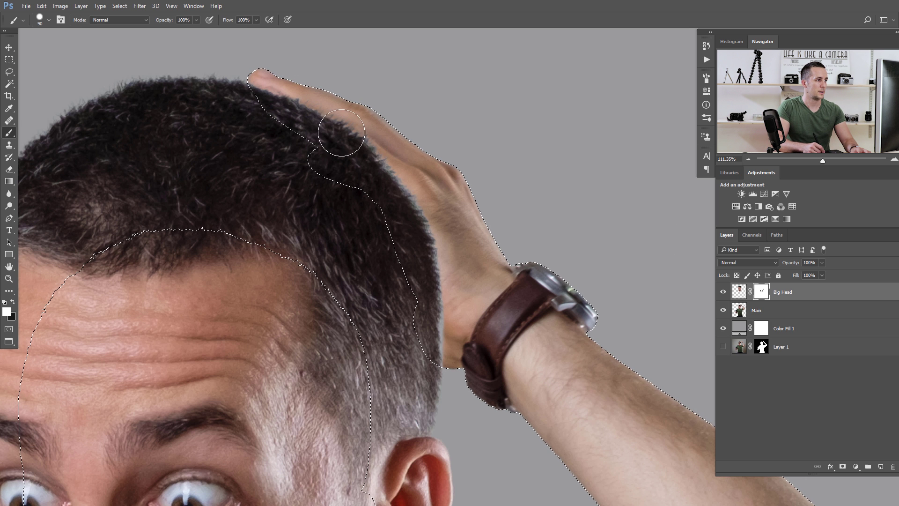
- Paint black on the Big Head mask inside the selection to bring the raised hand in front of the hair, and deselect
key("x")
left_click_drag(442, 357, 432, 276)
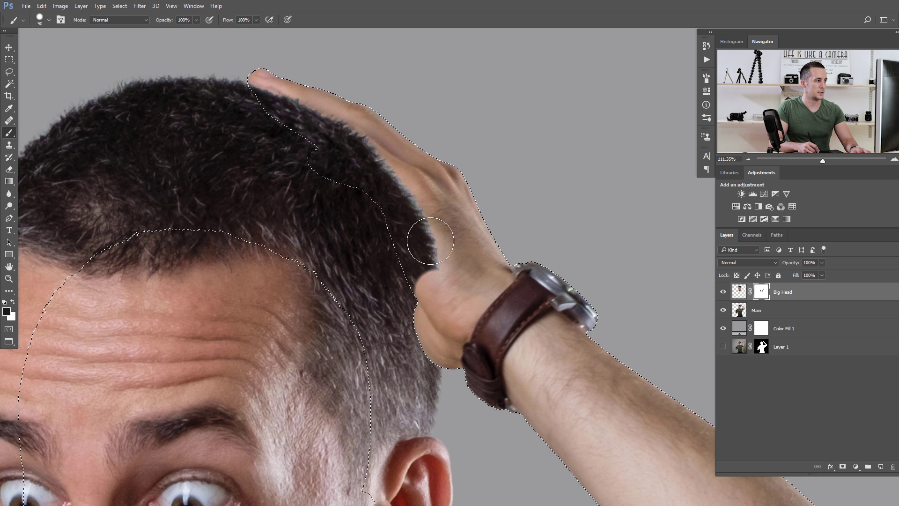
mouse_move(396, 209)
left_mouse_down()
mouse_move(379, 201)
mouse_move(348, 148)
left_mouse_up()
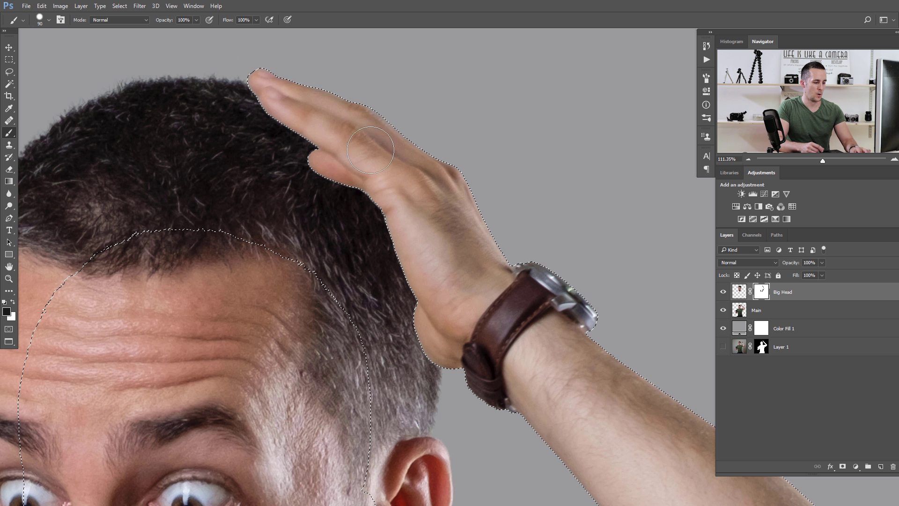
key("ctrl+d")
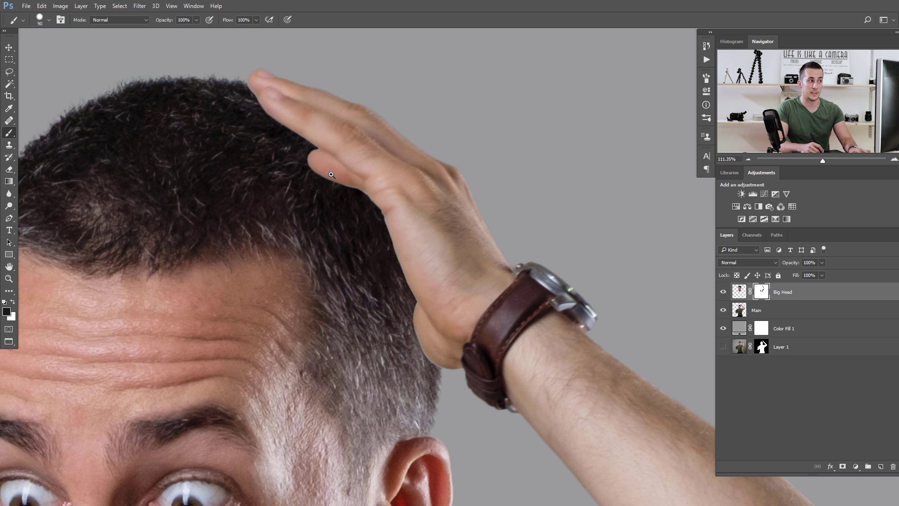
- Cover the little finger with hair by painting white on the Big Head mask with a 25 px brush
left_click_drag(339, 181, 346, 175)
mouse_move(299, 171)
left_mouse_down()
mouse_move(341, 208)
mouse_move(330, 175)
left_mouse_up()
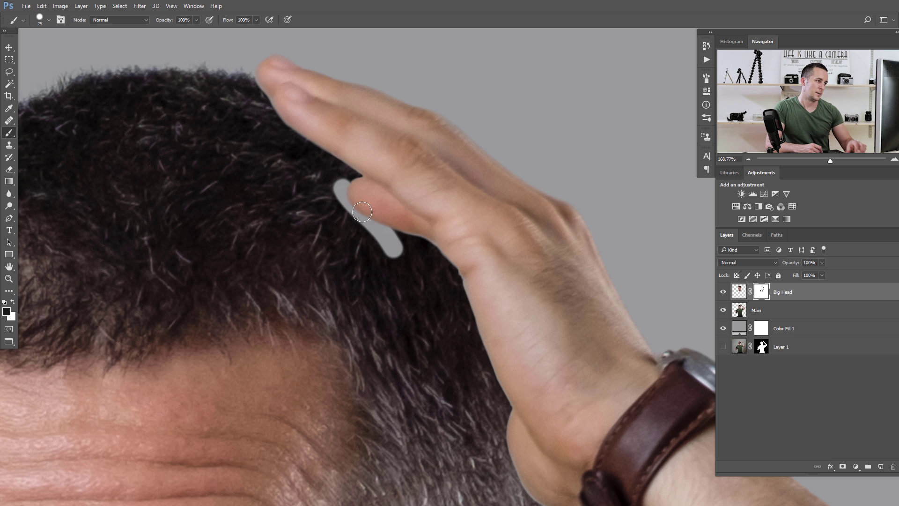
mouse_move(370, 212)
left_mouse_down()
mouse_move(352, 179)
mouse_move(386, 207)
left_mouse_up()
mouse_move(460, 238)
left_mouse_down()
mouse_move(412, 245)
mouse_move(403, 234)
left_mouse_up()
left_click_drag(402, 226, 394, 172)
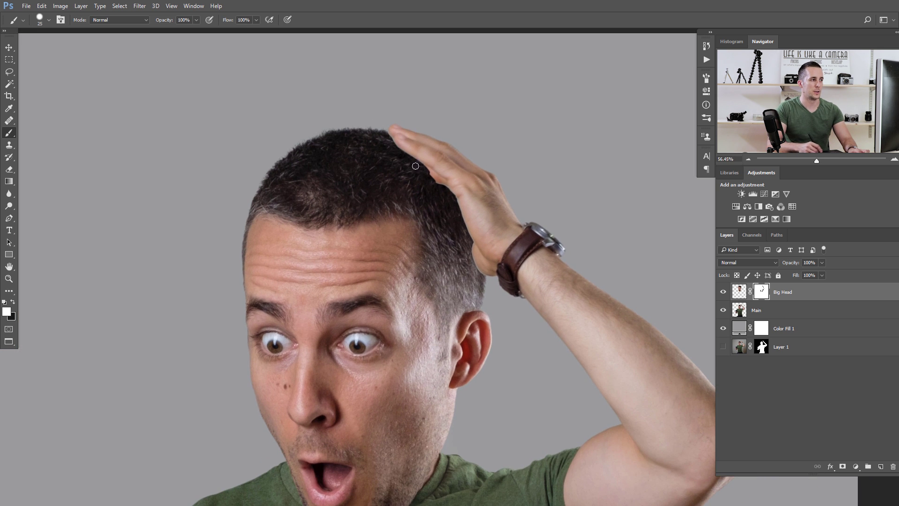
- Rotate the canvas view and paint white on the Big Head mask to restore hair along the palm's edge near the watch
key("r")
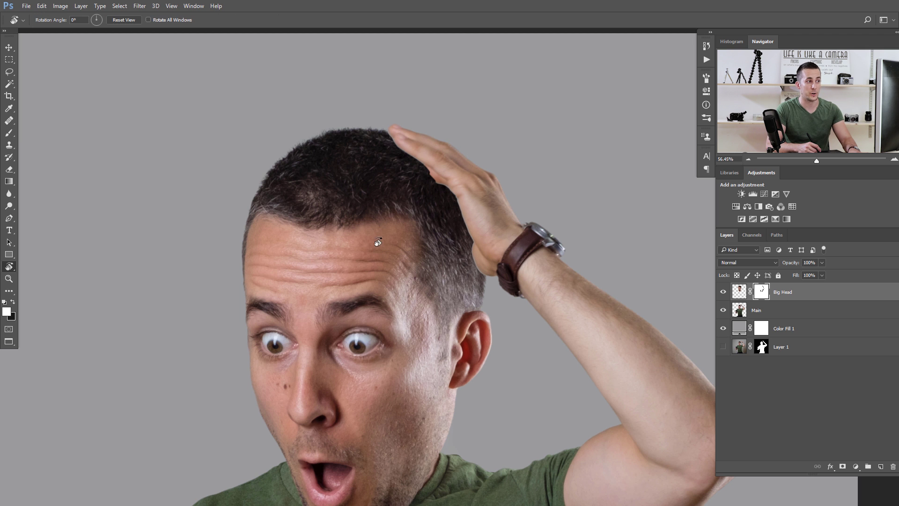
left_click_drag(334, 229, 437, 220)
left_click_drag(492, 218, 565, 227)
left_click_drag(539, 237, 382, 245)
mouse_move(406, 223)
left_mouse_down()
mouse_move(452, 210)
mouse_move(397, 259)
left_mouse_up()
key("b")
mouse_move(408, 189)
left_mouse_down()
mouse_move(396, 282)
mouse_move(402, 170)
mouse_move(405, 292)
mouse_move(370, 402)
left_mouse_up()
mouse_move(370, 403)
left_mouse_down()
mouse_move(388, 229)
mouse_move(407, 247)
mouse_move(298, 433)
left_mouse_up()
left_click_drag(306, 393, 427, 209)
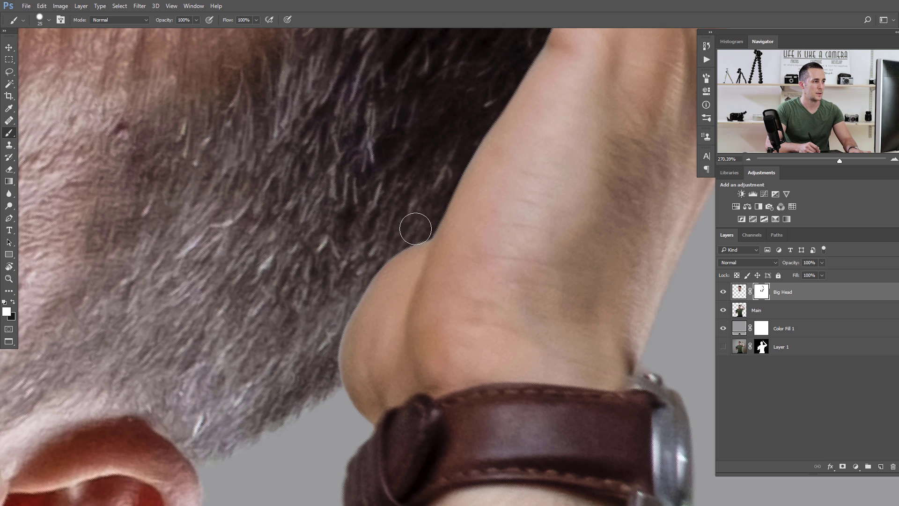
mouse_move(391, 242)
left_mouse_down()
mouse_move(344, 288)
mouse_move(356, 273)
mouse_move(328, 345)
mouse_move(327, 396)
mouse_move(328, 338)
mouse_move(346, 268)
mouse_move(330, 329)
left_mouse_up()
mouse_move(412, 218)
left_mouse_down()
mouse_move(384, 250)
mouse_move(361, 322)
left_mouse_up()
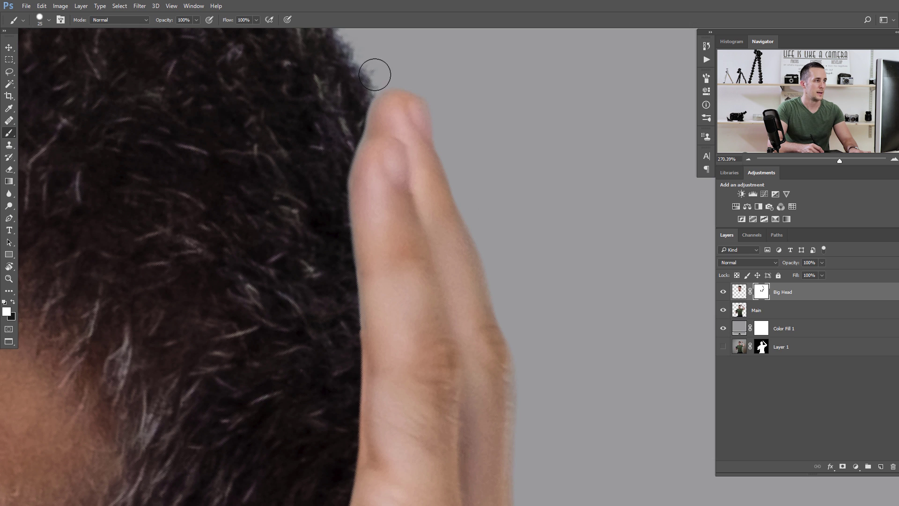
- Refine the Big Head mask along the fingers' edge against the hair, reducing the brush size for the finer parts
left_click_drag(366, 86, 357, 102)
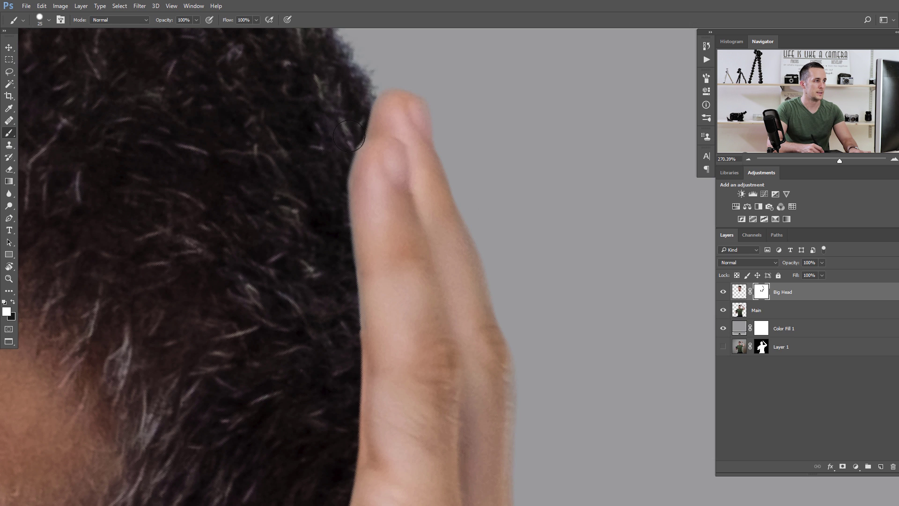
key("bracketleft")
key("bracketleft")
key("bracketleft")
key("bracketleft")
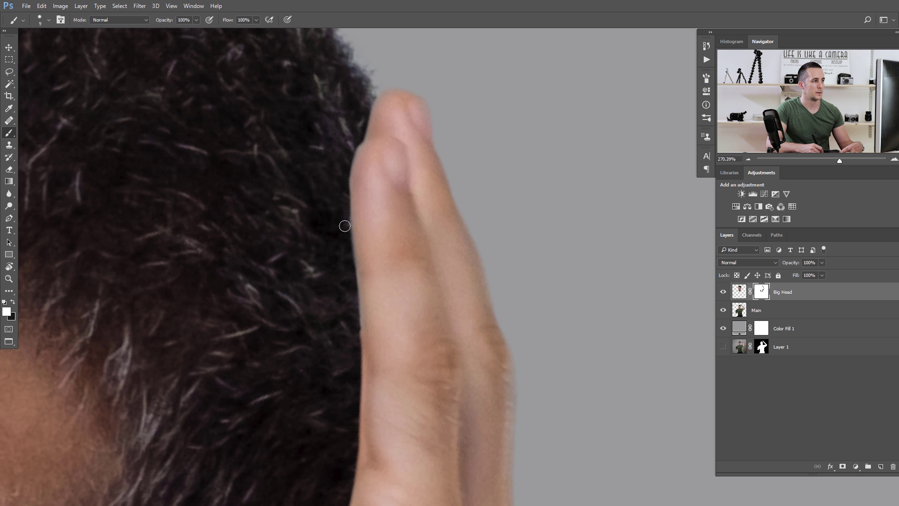
key("x")
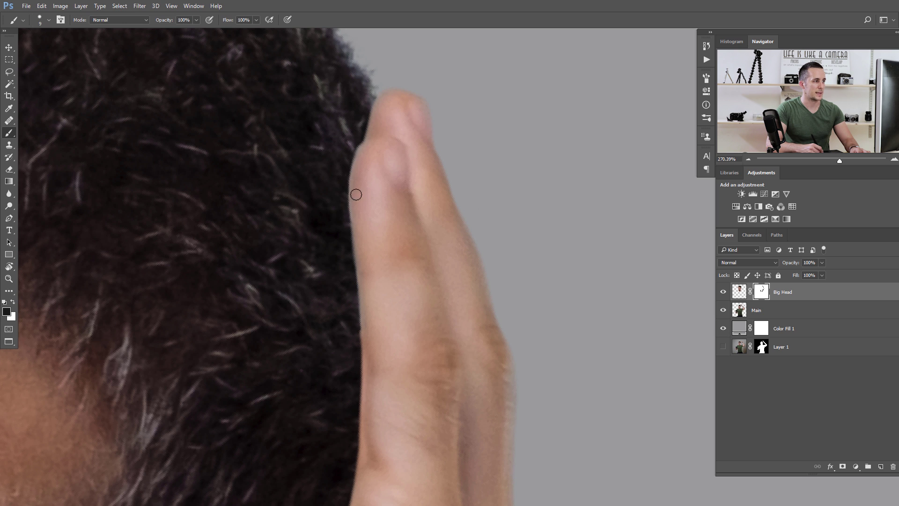
key("x")
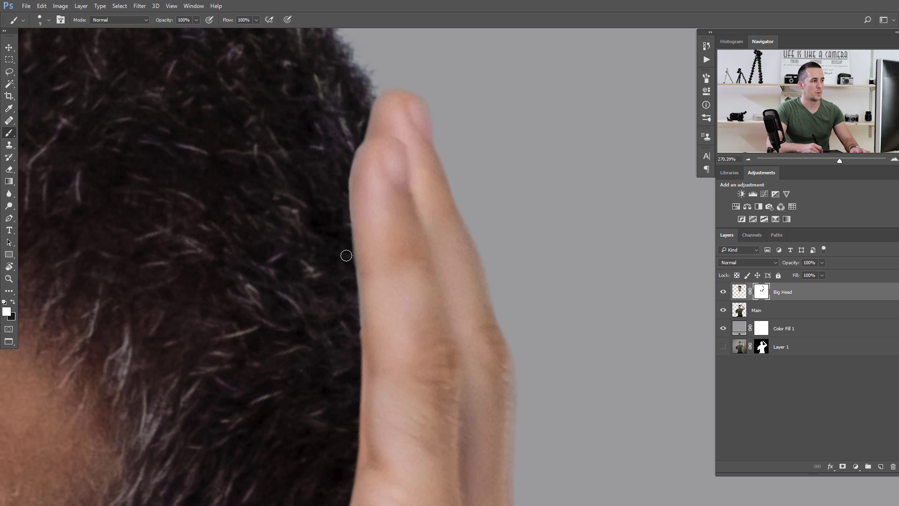
- Touch up the Big Head mask around the fingertips with the small brush, alternating between black and white
left_click_drag(386, 341, 334, 345)
left_click_drag(376, 265, 426, 282)
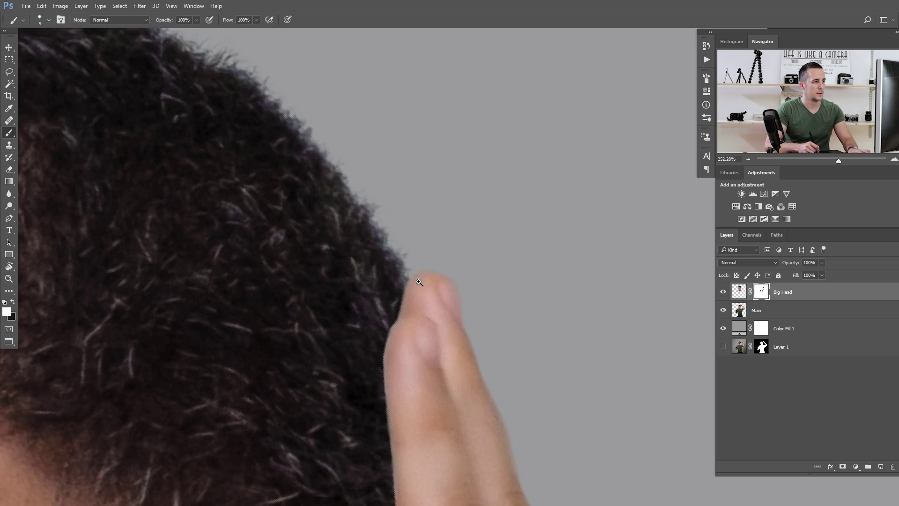
scroll(393, 317, "up", 2)
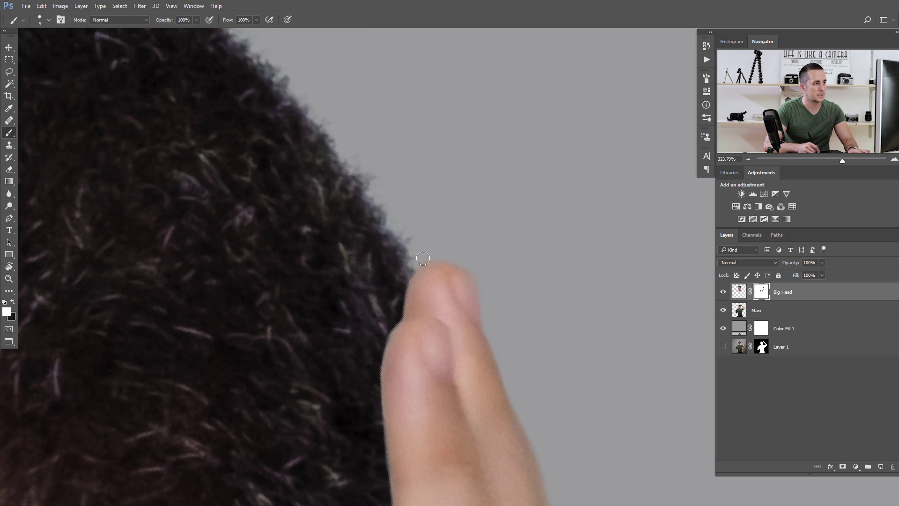
key("x")
key("x")
key("x")
key("x")
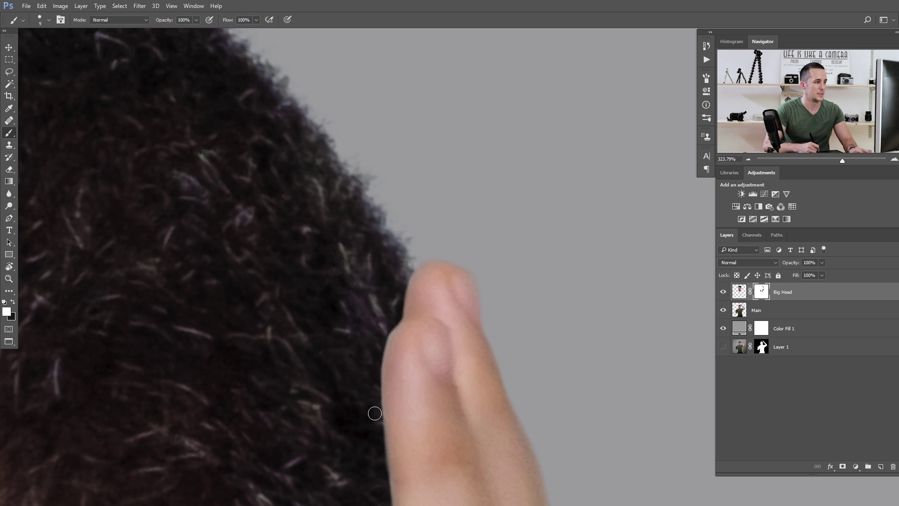
key("Escape")
- Clean up the Big Head mask along the base of the palm beside the watch, varying the brush size
left_click_drag(466, 298, 446, 347)
scroll(447, 346, "down", 3)
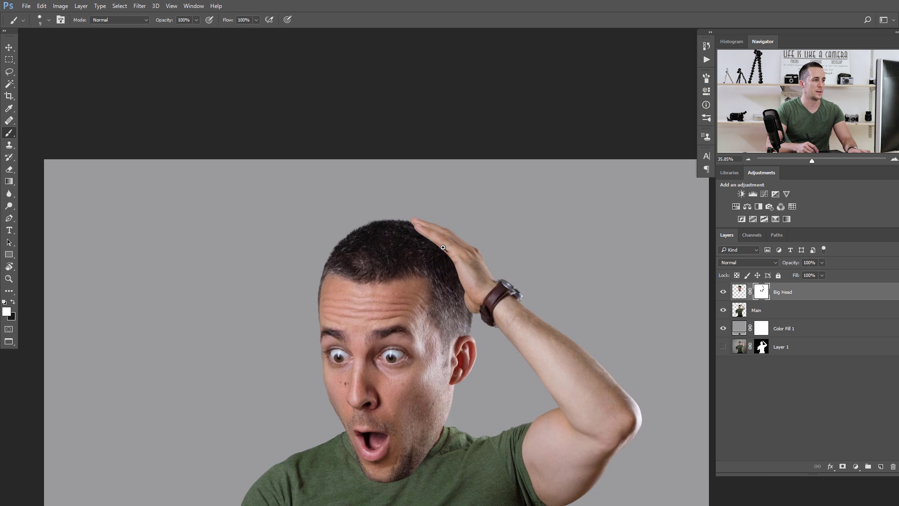
scroll(456, 273, "up", 8)
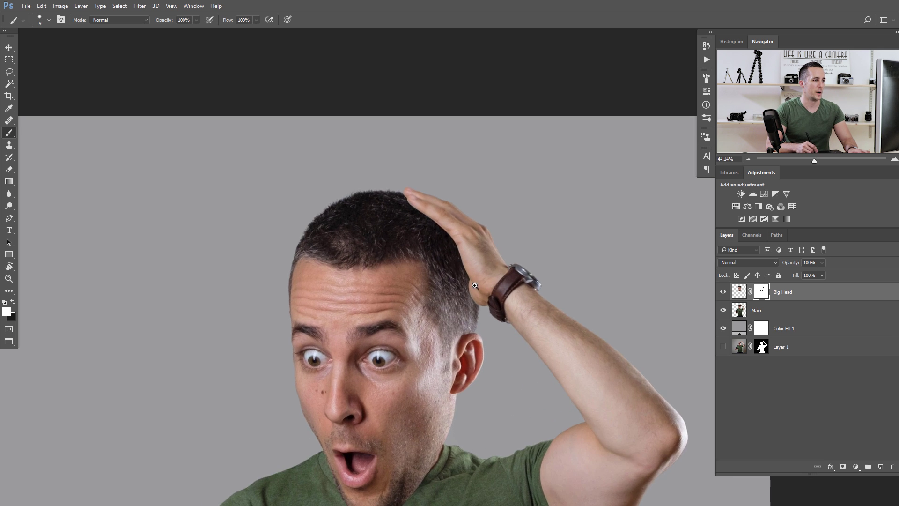
scroll(422, 302, "up", 4)
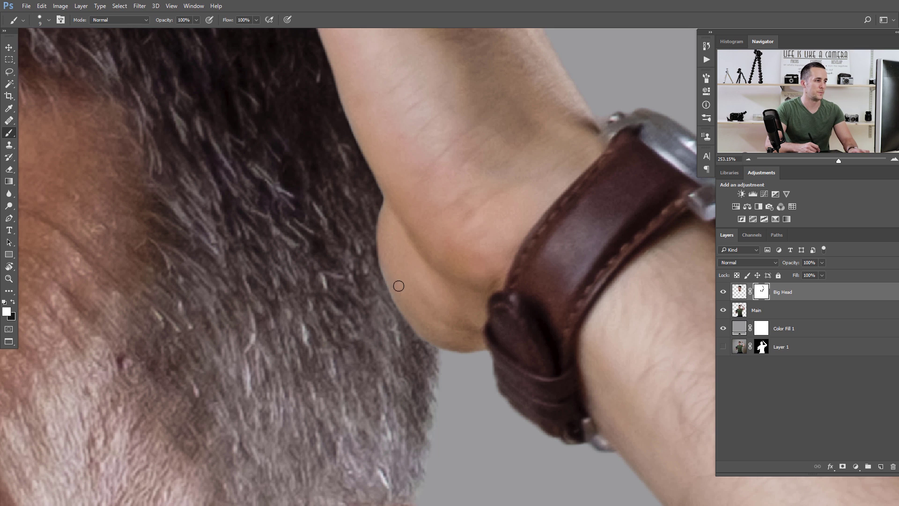
key("bracketright")
key("bracketright")
key("bracketright")
left_click_drag(374, 220, 387, 321)
key("bracketleft")
mouse_move(375, 217)
left_mouse_down()
mouse_move(382, 229)
mouse_move(387, 222)
mouse_move(421, 346)
mouse_move(422, 308)
mouse_move(401, 244)
left_mouse_up()
key("bracketleft")
left_click_drag(381, 203, 396, 234)
mouse_move(369, 181)
left_mouse_down()
mouse_move(389, 212)
mouse_move(360, 172)
mouse_move(406, 244)
mouse_move(428, 348)
left_mouse_up()
- Examine how the hand rests on the big head, both across the whole figure and close up
left_click_drag(433, 288, 375, 313)
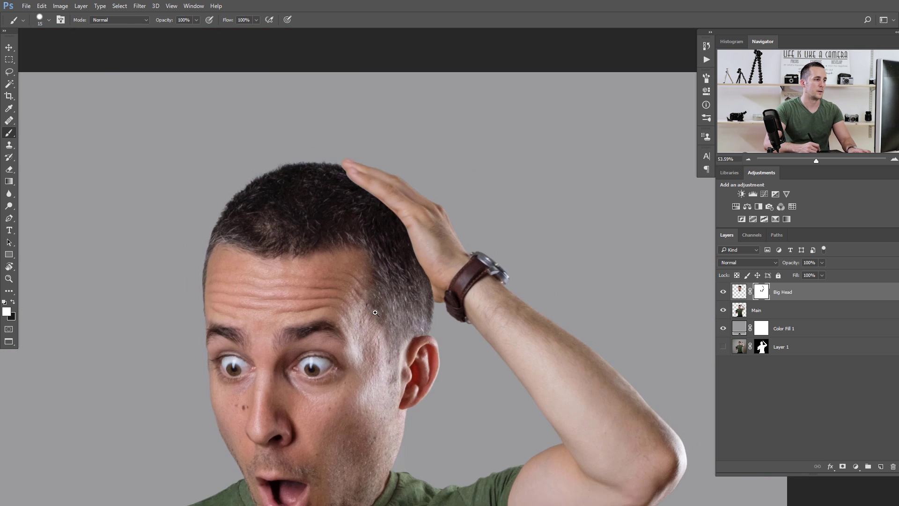
left_click_drag(472, 234, 434, 252)
scroll(435, 252, "down", 2)
scroll(452, 265, "down", 2)
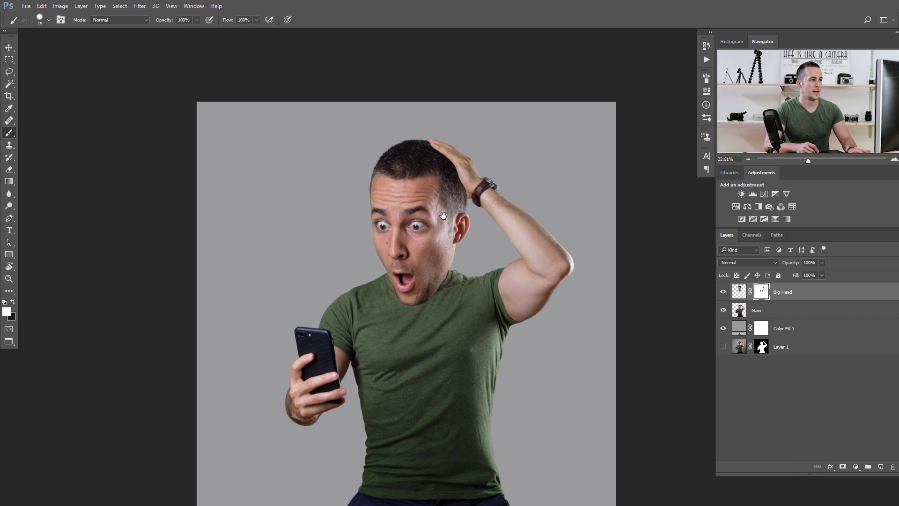
scroll(445, 197, "down", 2)
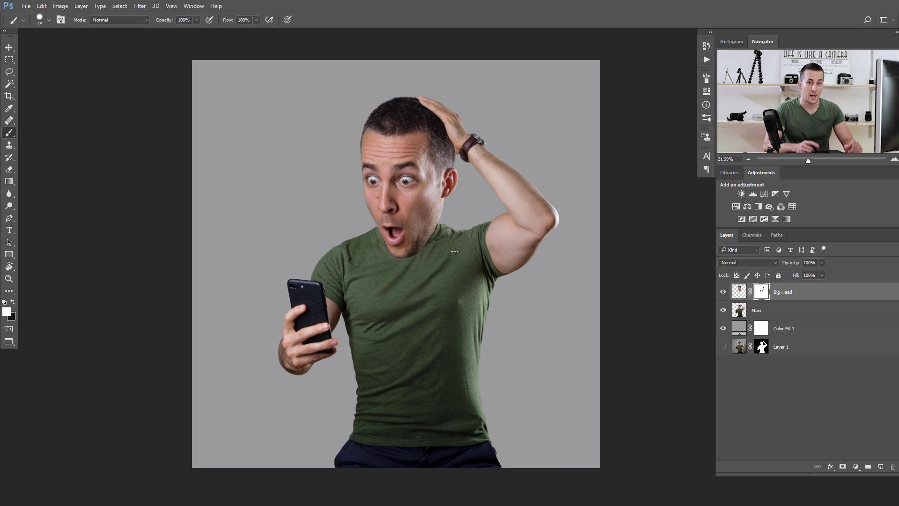
scroll(435, 114, "up", 5)
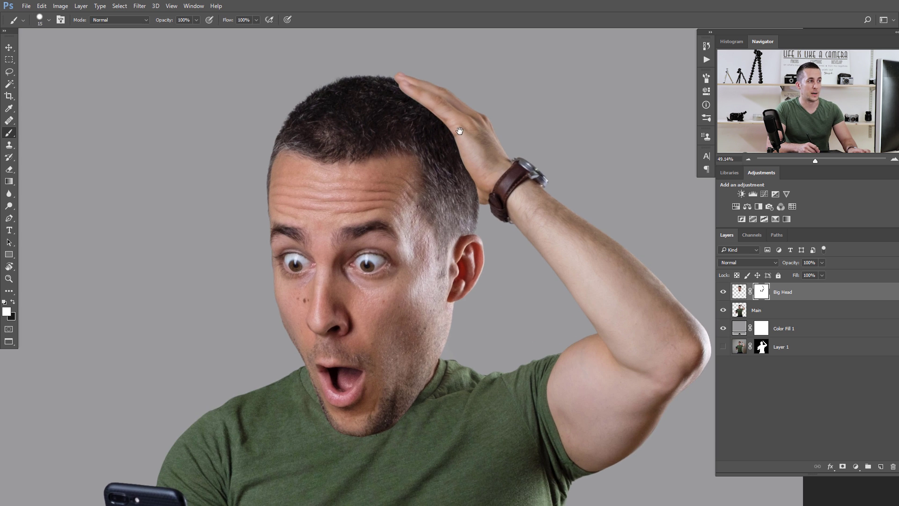
scroll(454, 149, "up", 2)
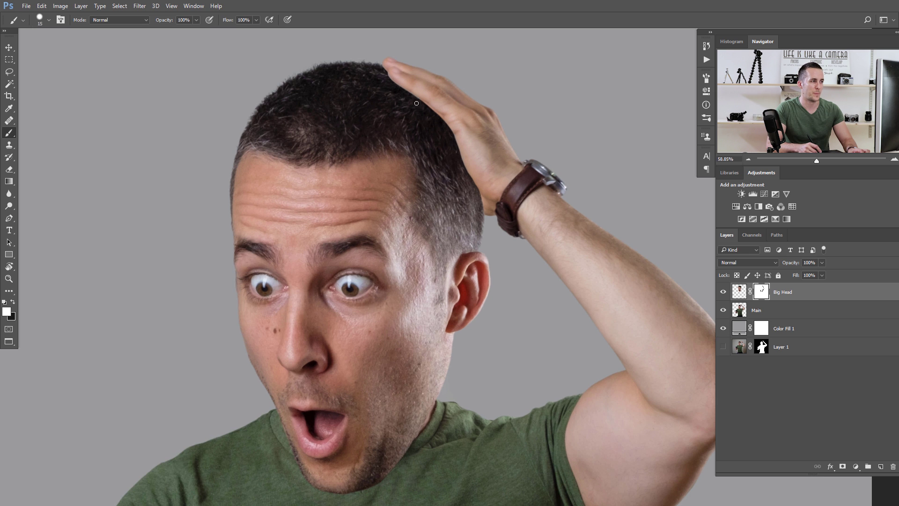
scroll(453, 139, "up", 2)
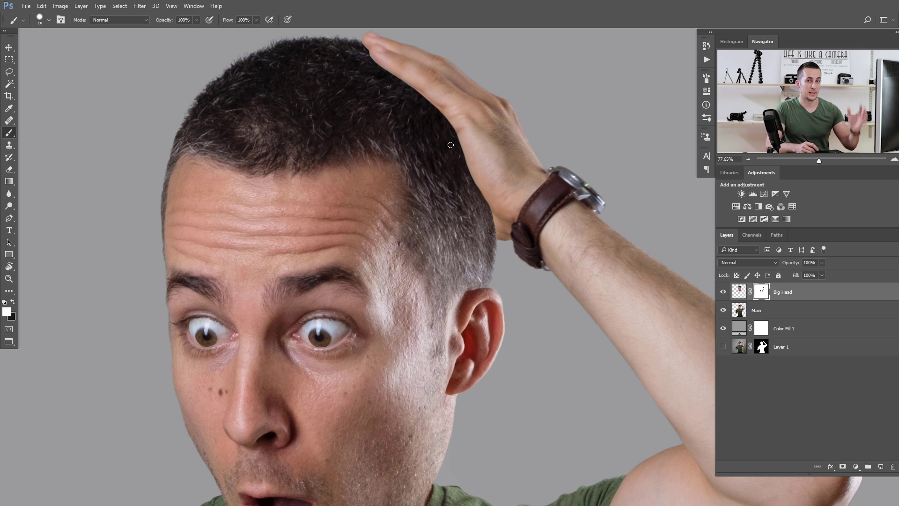
- Add a Curves adjustment layer, pull its midtones down, and place it between the Big Head and Main layers
left_click(862, 466)
left_click(841, 319)
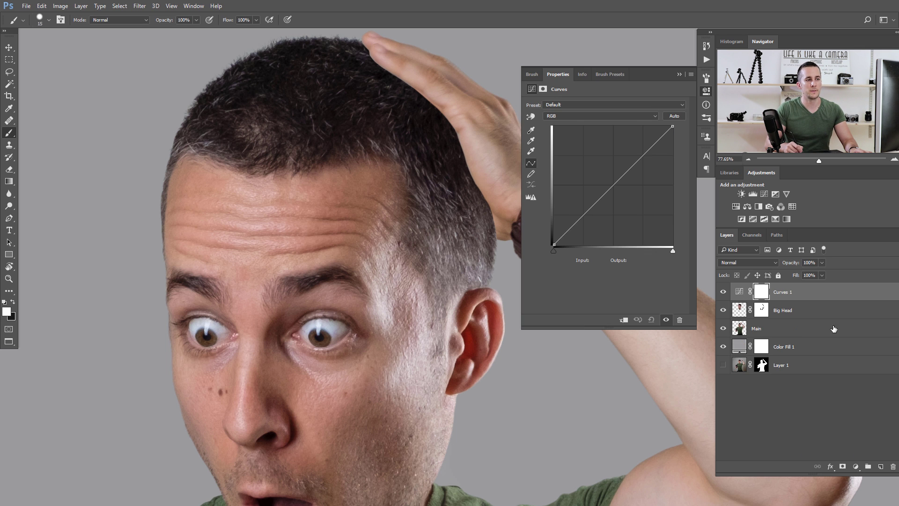
left_click(624, 320)
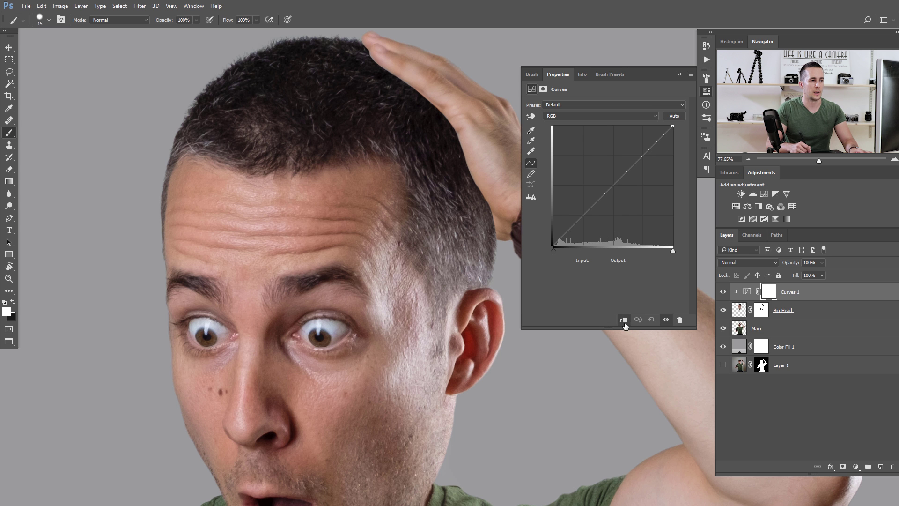
left_click_drag(617, 190, 625, 195)
left_click_drag(742, 293, 742, 322)
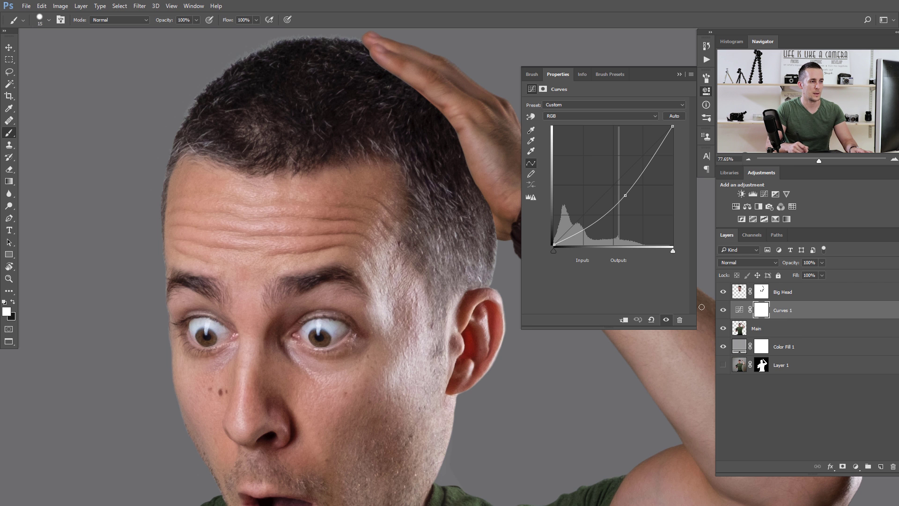
- Clip the Curves layer to Main and set its curve point to input 157, output 104
left_click(623, 321)
left_click_drag(624, 195, 627, 196)
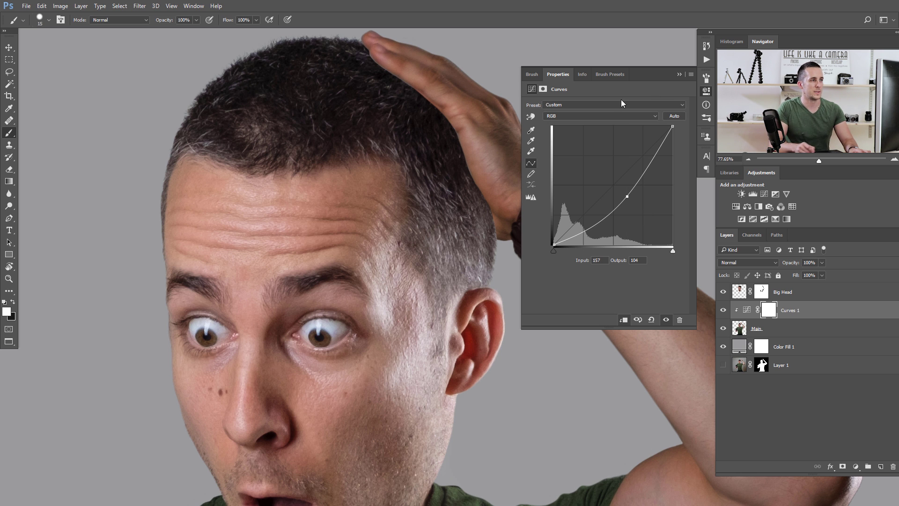
left_click(679, 74)
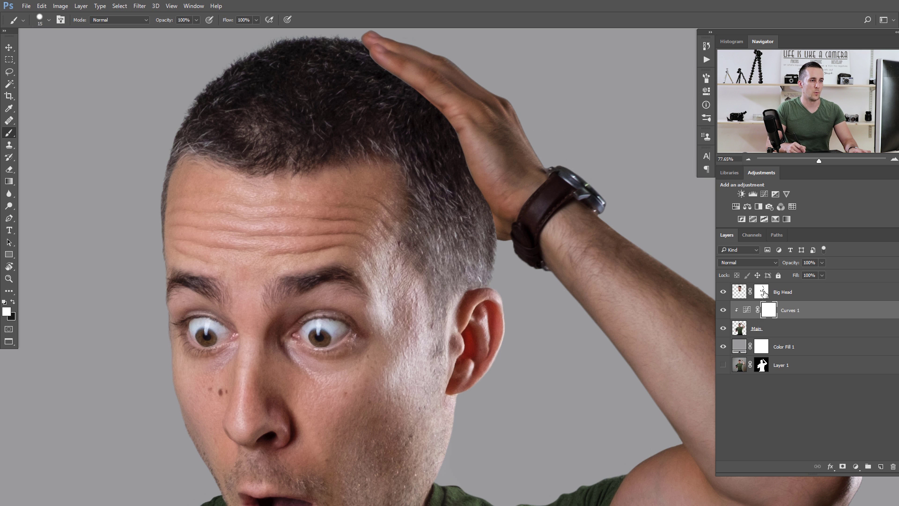
- Touch up the Big Head layer mask in white along the inner edge of the fingers, where they meet the hair
left_click(763, 293)
left_click_drag(428, 118, 468, 126)
left_click_drag(454, 234, 418, 320)
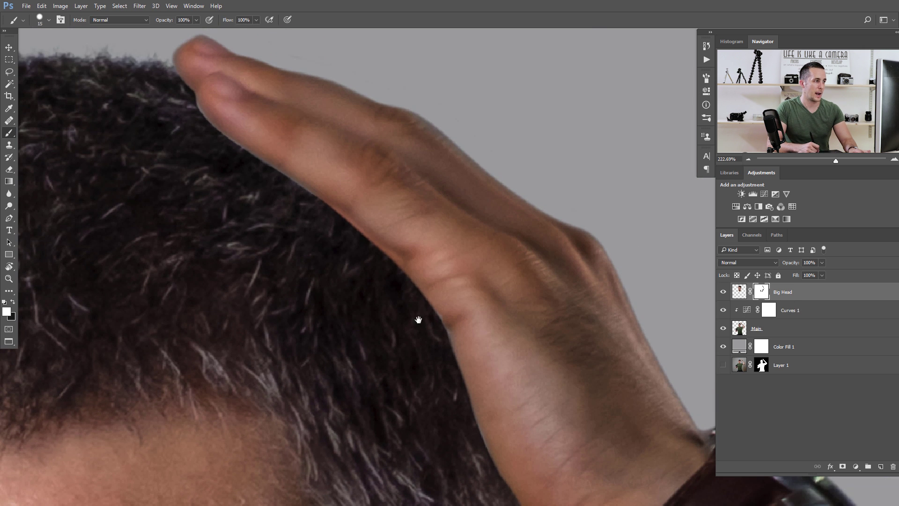
key("r")
mouse_move(352, 160)
left_mouse_down()
mouse_move(441, 209)
mouse_move(428, 257)
mouse_move(382, 176)
mouse_move(406, 167)
left_mouse_up()
key("b")
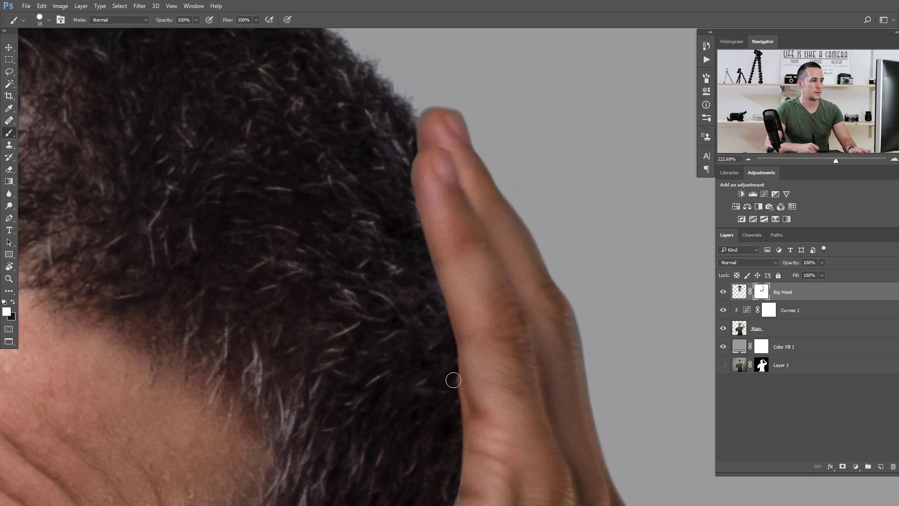
mouse_move(460, 423)
left_mouse_down()
mouse_move(439, 224)
mouse_move(462, 222)
mouse_move(474, 191)
left_mouse_up()
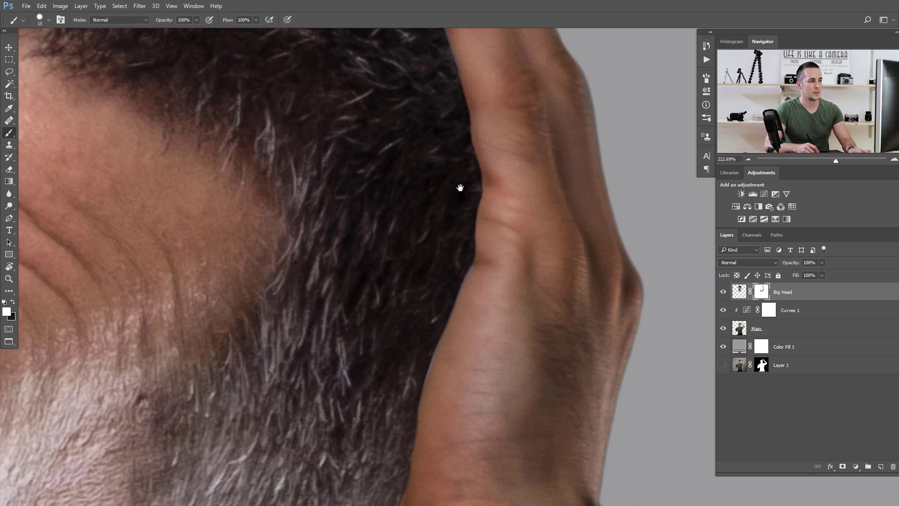
- Refine the Big Head mask along the edge of the palm down to the wrist, switching the paint colour to black
left_click_drag(460, 187, 490, 86)
left_click_drag(463, 232, 443, 286)
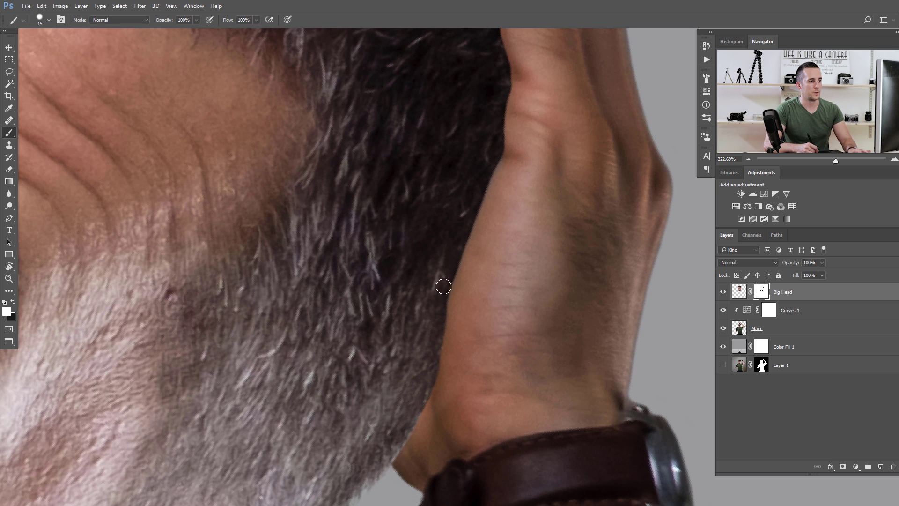
left_click_drag(435, 329, 449, 217)
key("x")
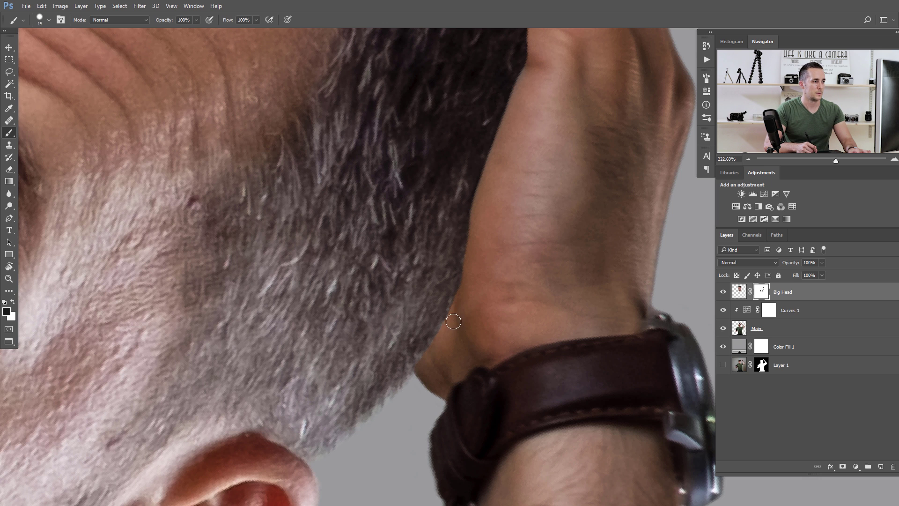
scroll(475, 263, "down", 5)
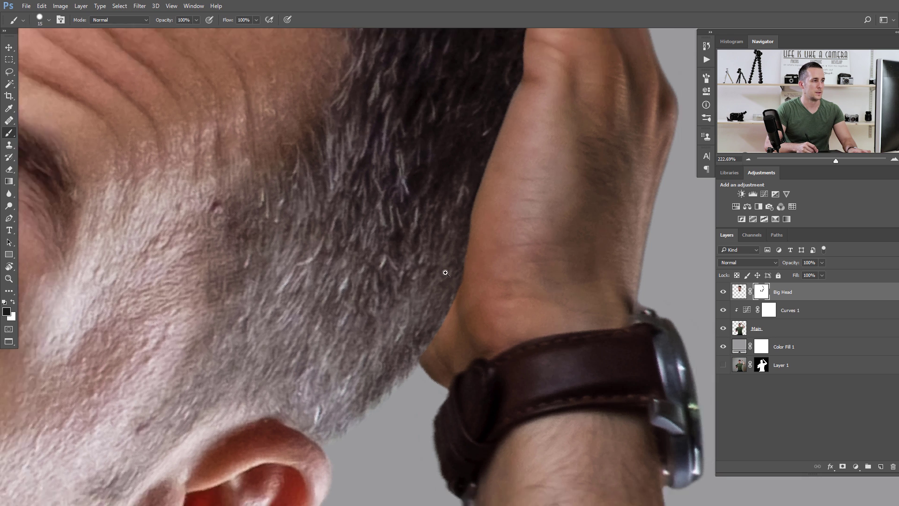
scroll(430, 236, "down", 3)
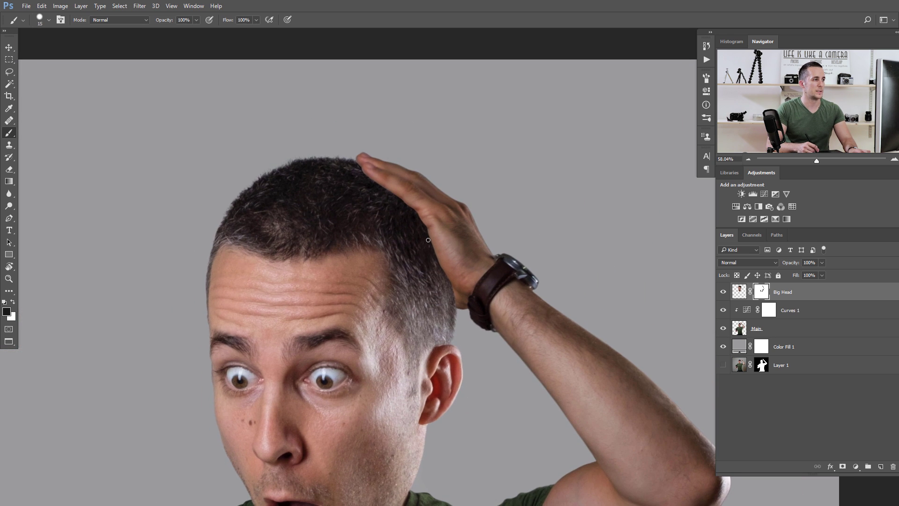
left_click_drag(392, 185, 367, 195)
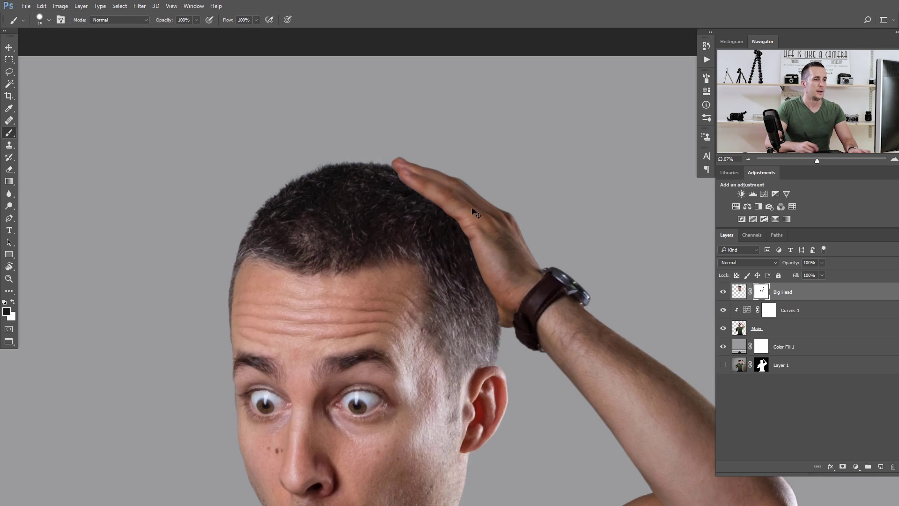
- Invert the Curves 1 mask to black and set the brush to 0% hardness and 10% opacity
left_click(770, 317)
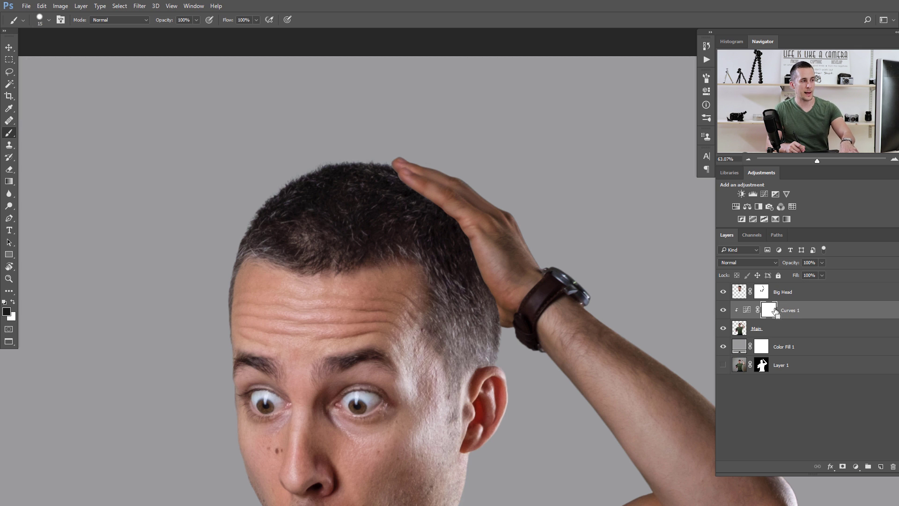
key("ctrl+i")
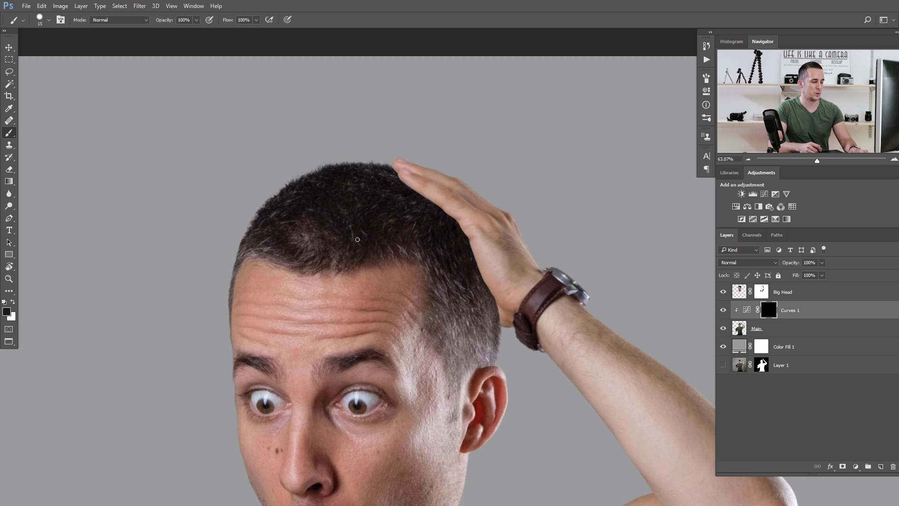
right_click(356, 233)
left_click_drag(414, 277, 397, 275)
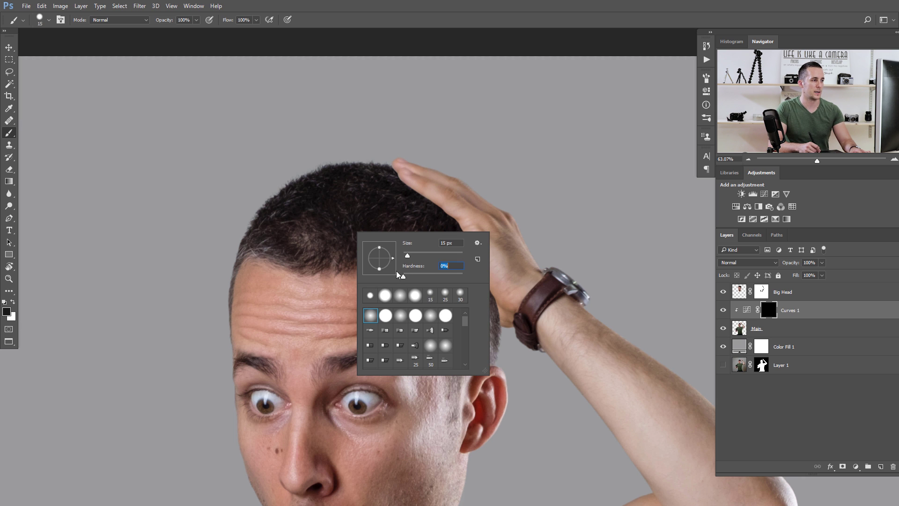
key("Return")
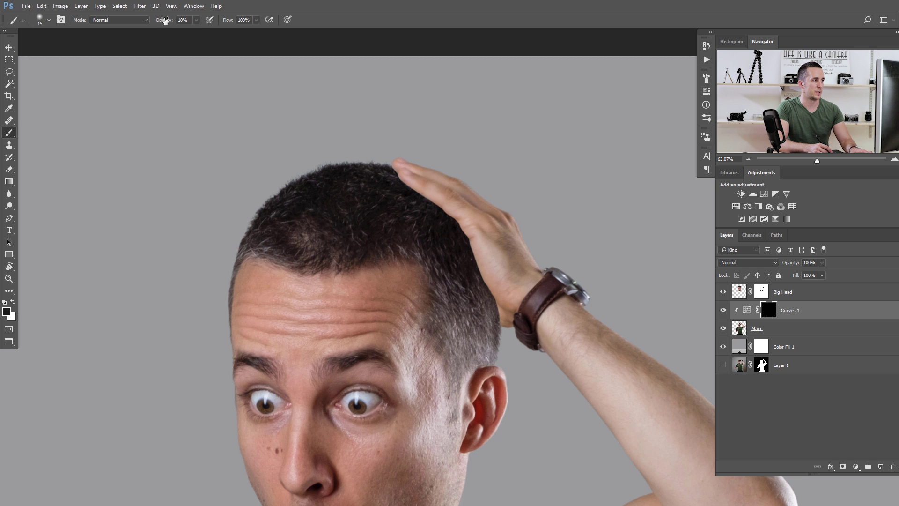
- Paint soft white on the Curves 1 mask to shade the hand's edge against the head, varying brush size and opacity between 10% and 50%
left_click_drag(428, 188, 457, 204)
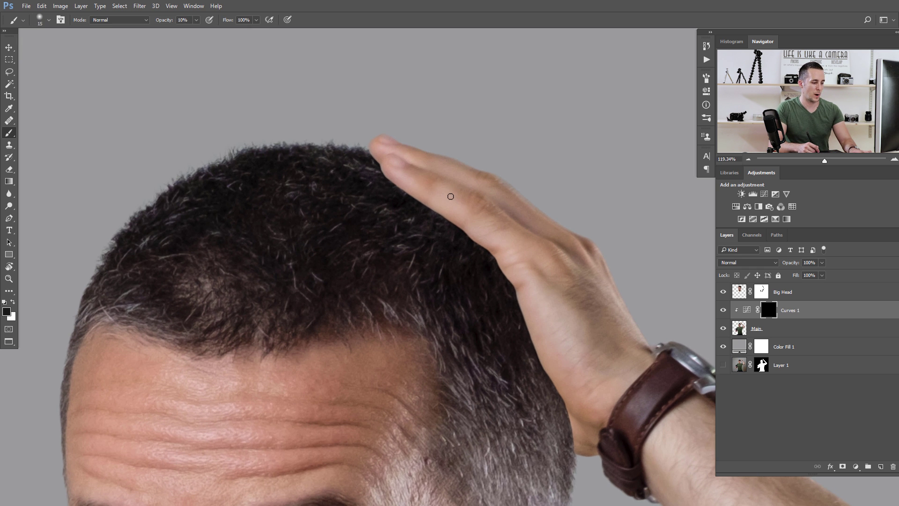
key("x")
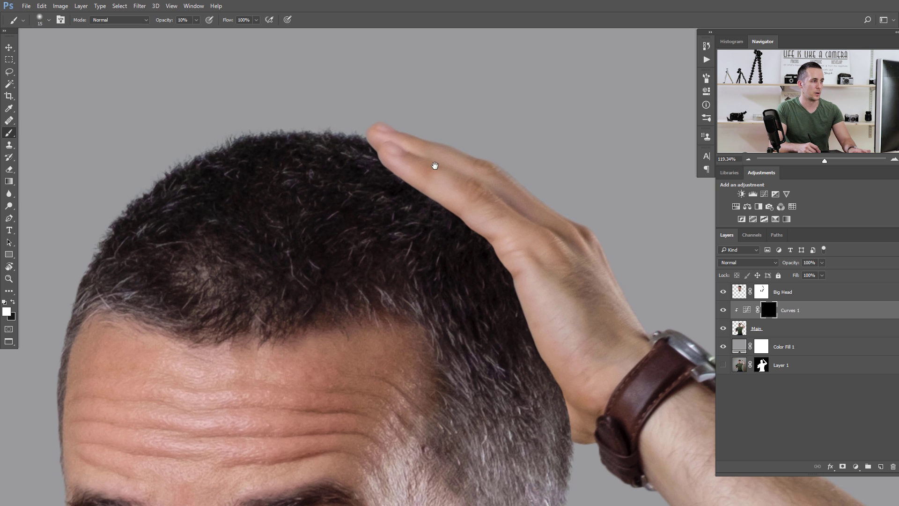
key("r")
mouse_move(425, 184)
left_mouse_down()
mouse_move(458, 165)
mouse_move(510, 231)
mouse_move(411, 237)
left_mouse_up()
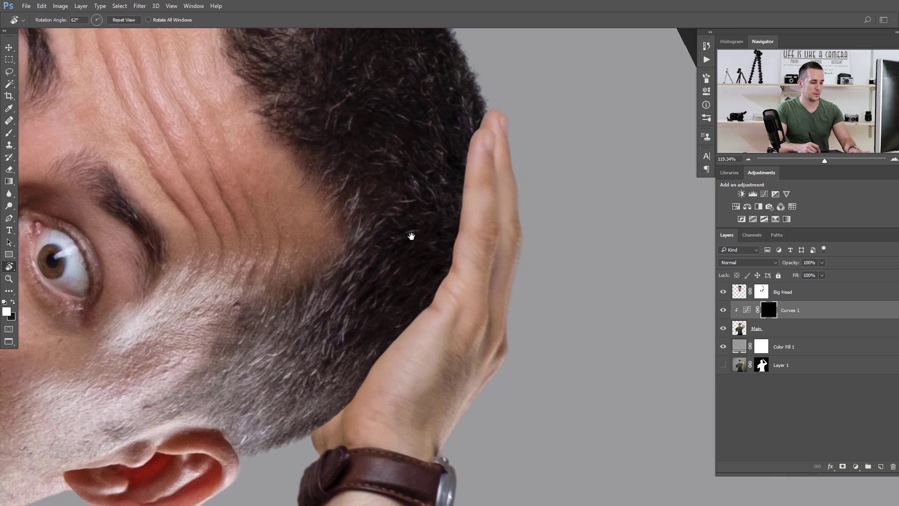
key("b")
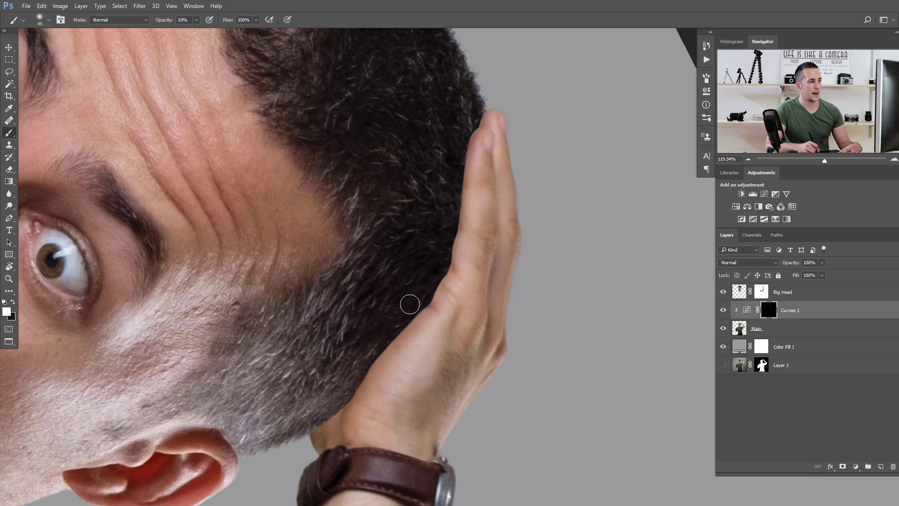
key("bracketleft")
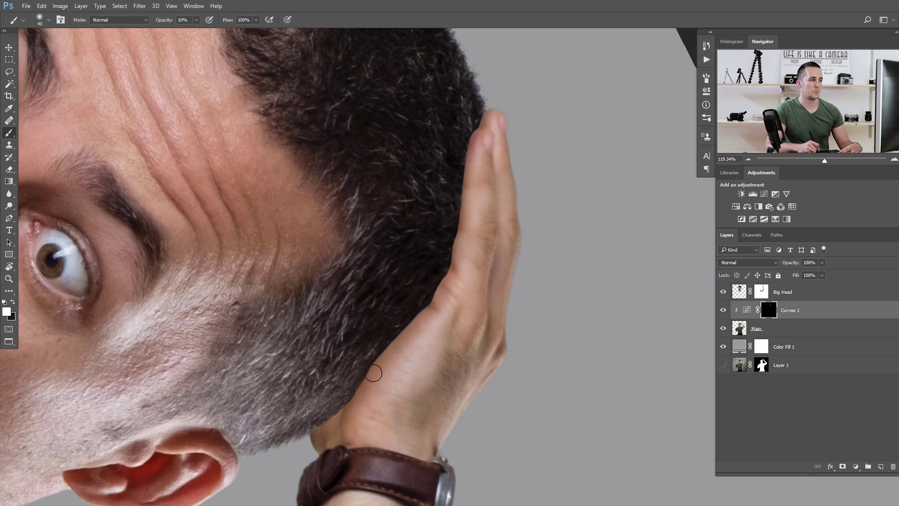
key("5")
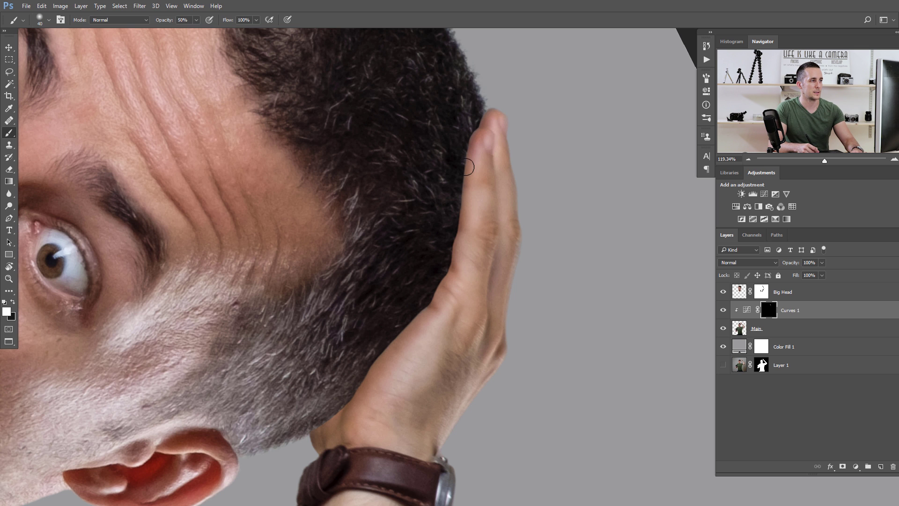
key("1")
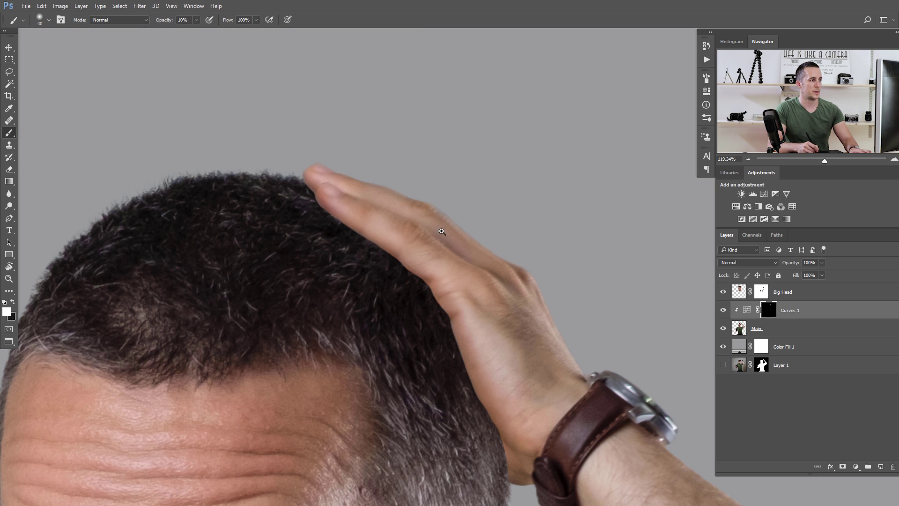
- Compare the figure with the Curves 1 shading hidden and shown, and examine the whole composition
left_click_drag(405, 250, 364, 255)
left_click_drag(369, 209, 364, 127)
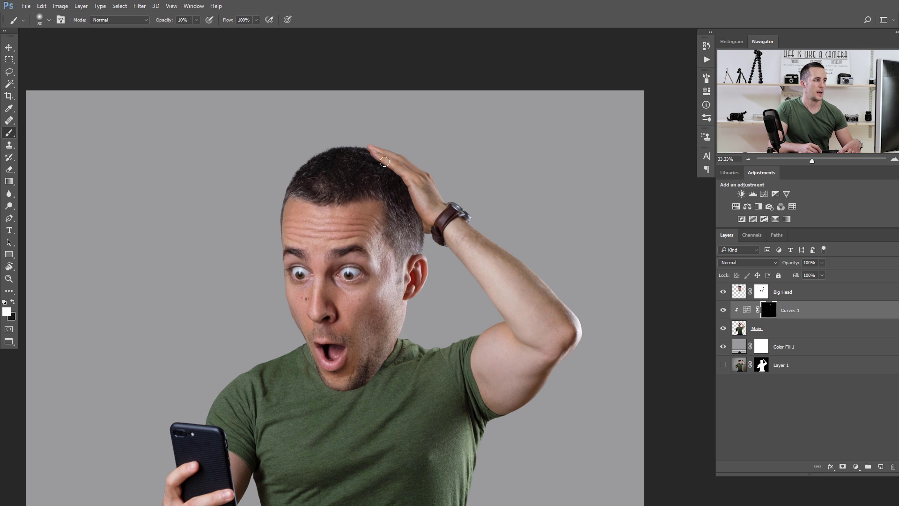
left_click(723, 309)
left_click(723, 309)
left_click(723, 310)
left_click(723, 309)
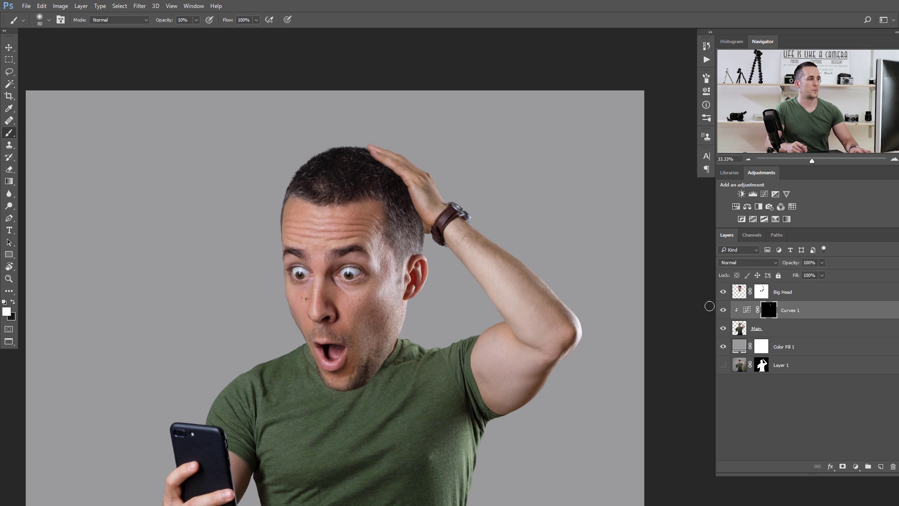
left_click_drag(476, 270, 463, 273)
mouse_move(458, 275)
left_mouse_down()
mouse_move(460, 231)
mouse_move(442, 188)
left_mouse_up()
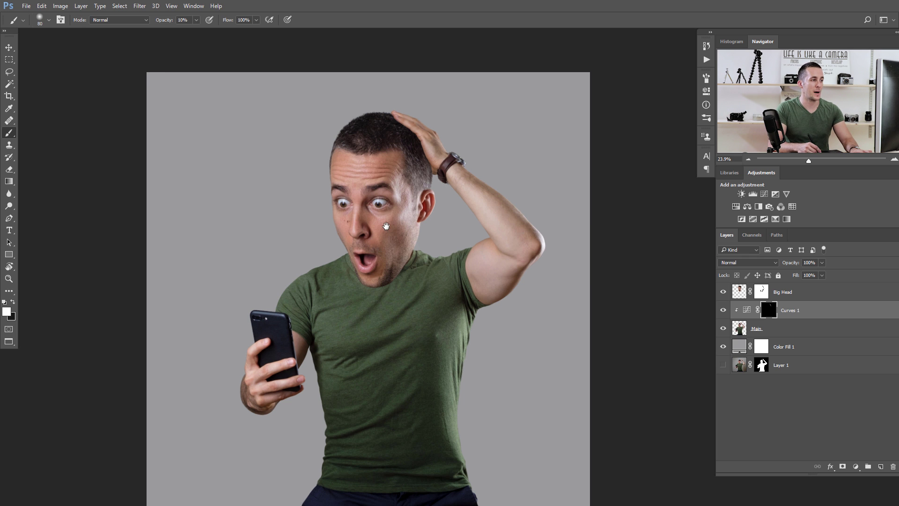
left_click_drag(386, 226, 391, 205)
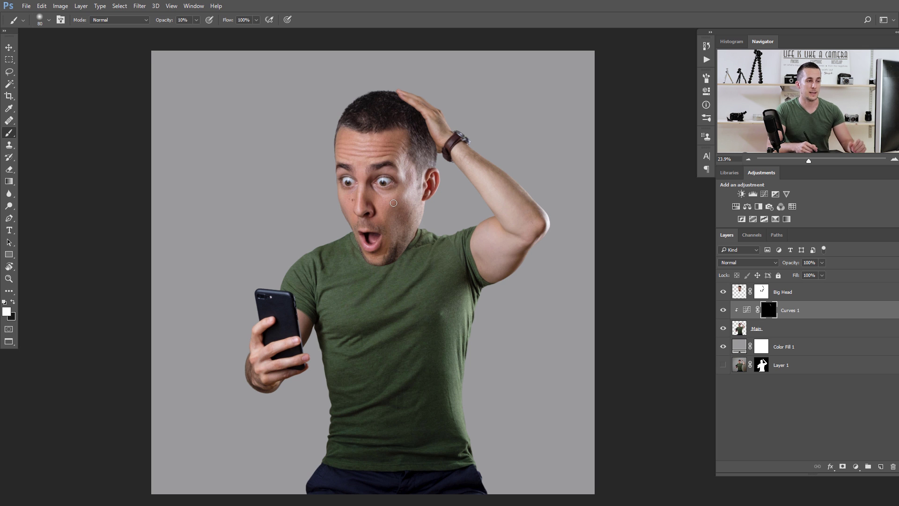
- Add a brightening Curves layer above Big Head with its point at input 90, output 164, and invert its mask to black
left_click(747, 299)
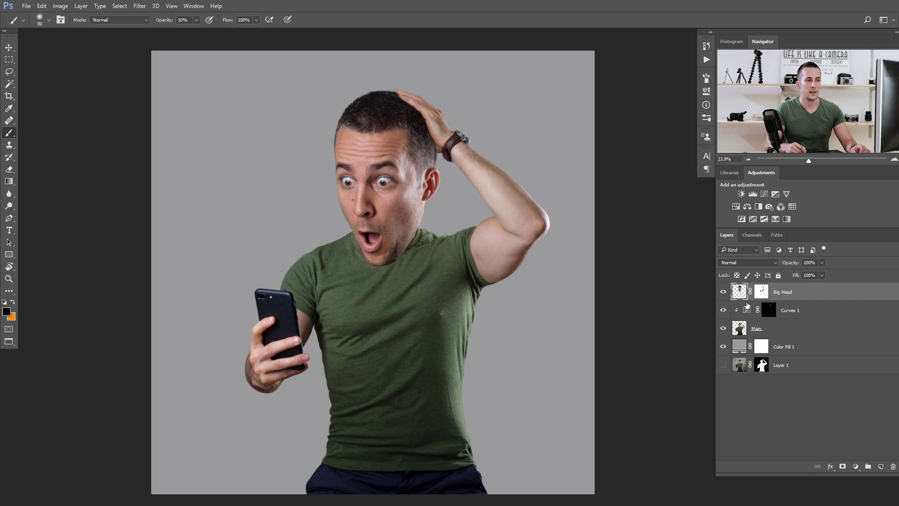
left_click(855, 466)
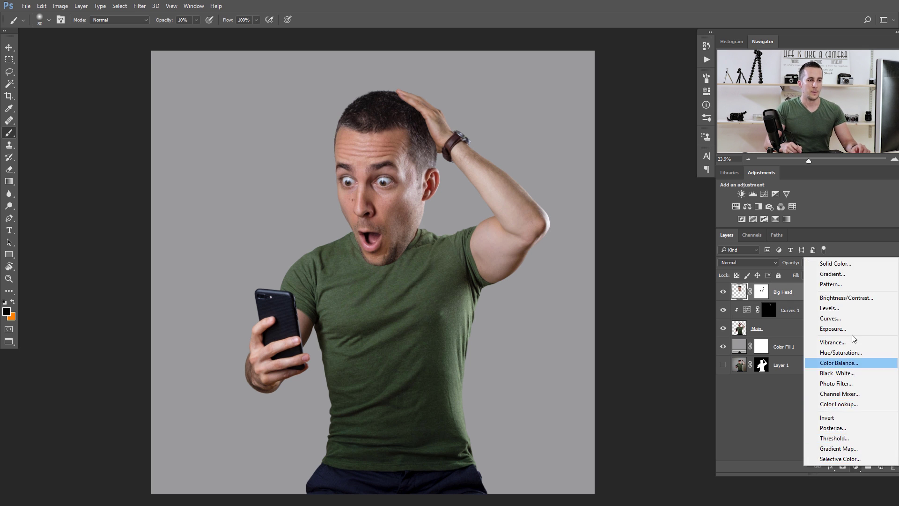
left_click(838, 318)
left_click_drag(614, 184, 596, 168)
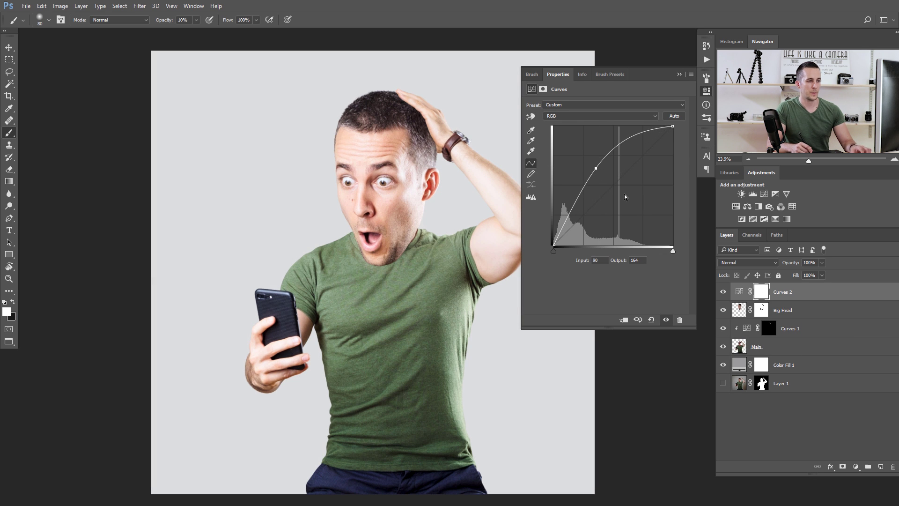
key("ctrl+i")
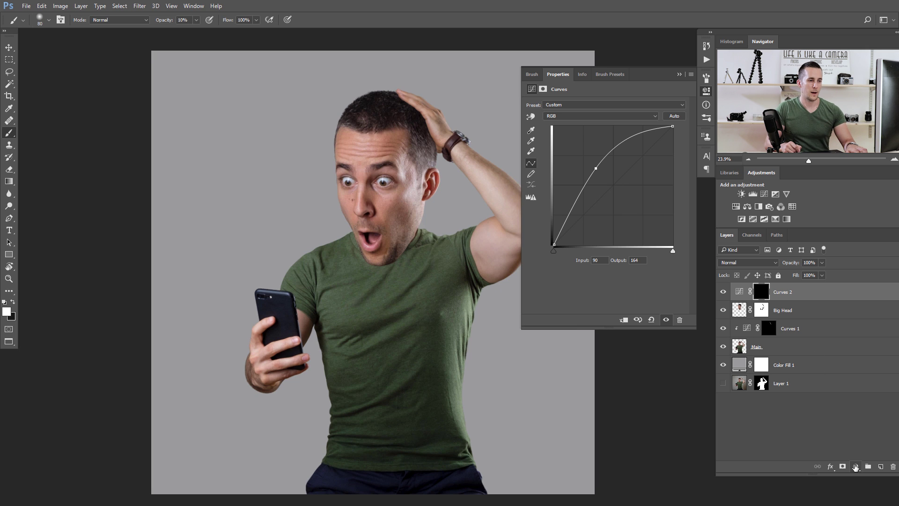
- Add another Curves layer on top, pull its midtones down to darken, and invert its mask to black
left_click(856, 466)
left_click(830, 317)
left_click_drag(627, 172, 626, 200)
key("ctrl+i")
- Rename the brightening Curves layer D and the darkening one B, and hide both layers
left_click(782, 309)
double_click(782, 310)
type("D")
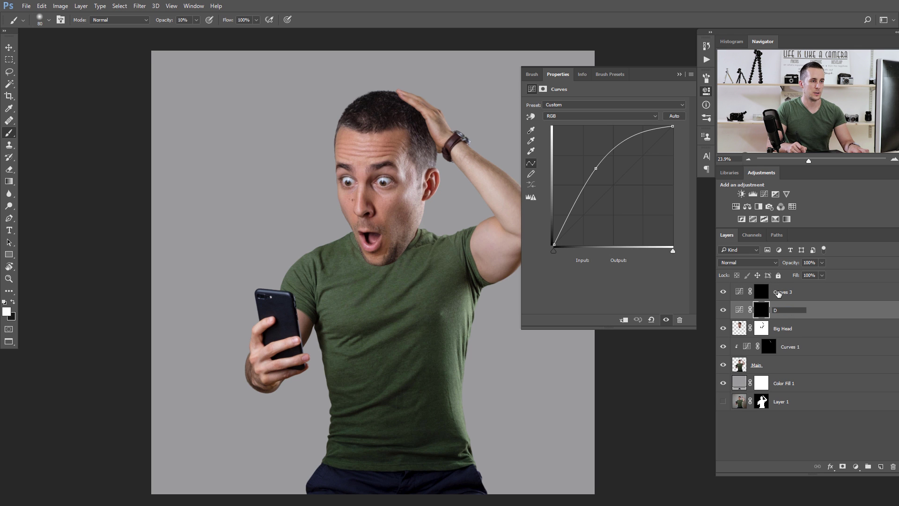
double_click(780, 292)
left_click(792, 310)
left_click(790, 294)
left_click_drag(724, 291, 724, 311)
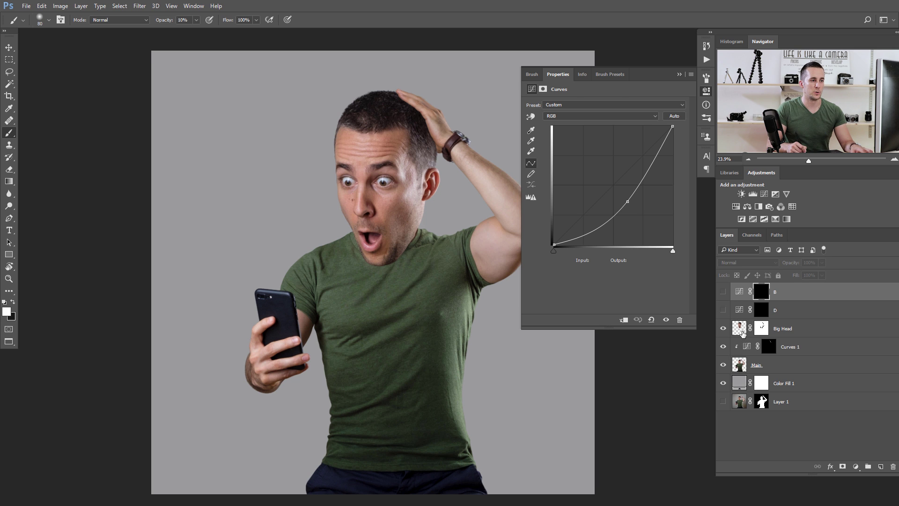
- Group the Big Head, Curves 1 and Main layers and name the group Body
left_click(742, 333)
left_click(744, 371, "shift")
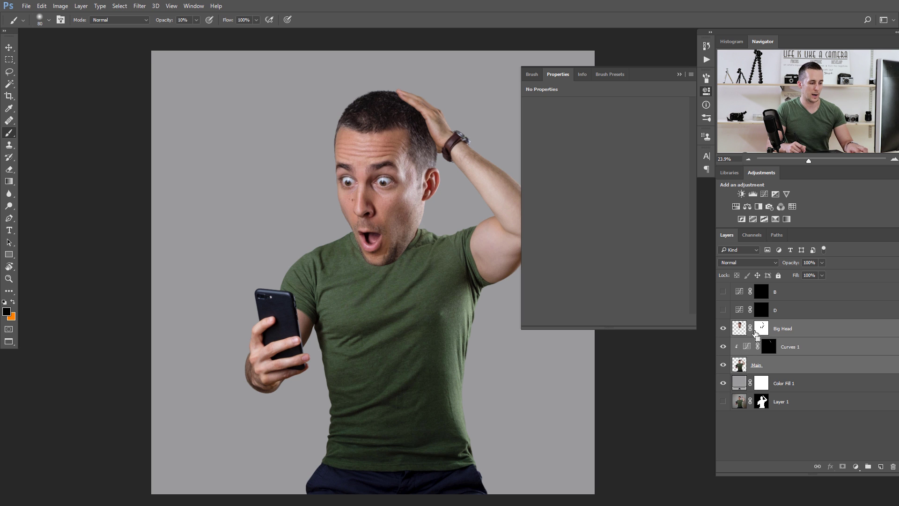
key("ctrl+g")
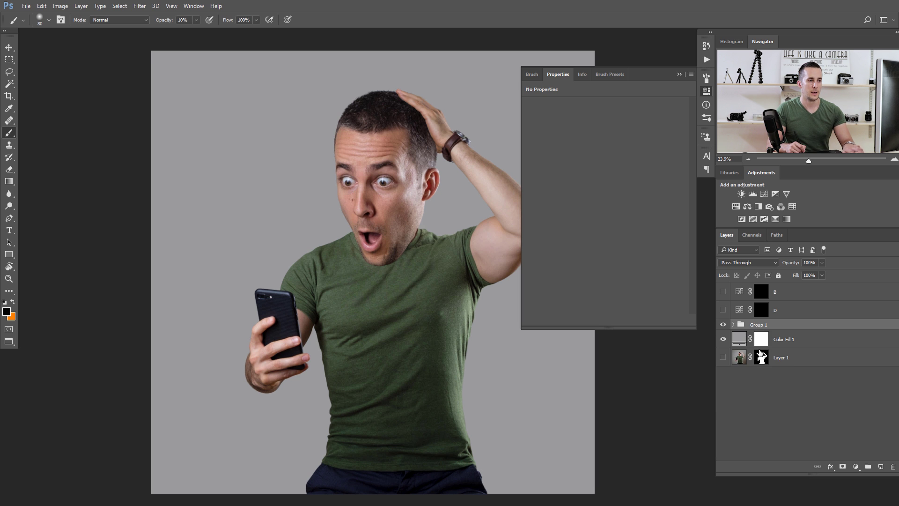
double_click(757, 325)
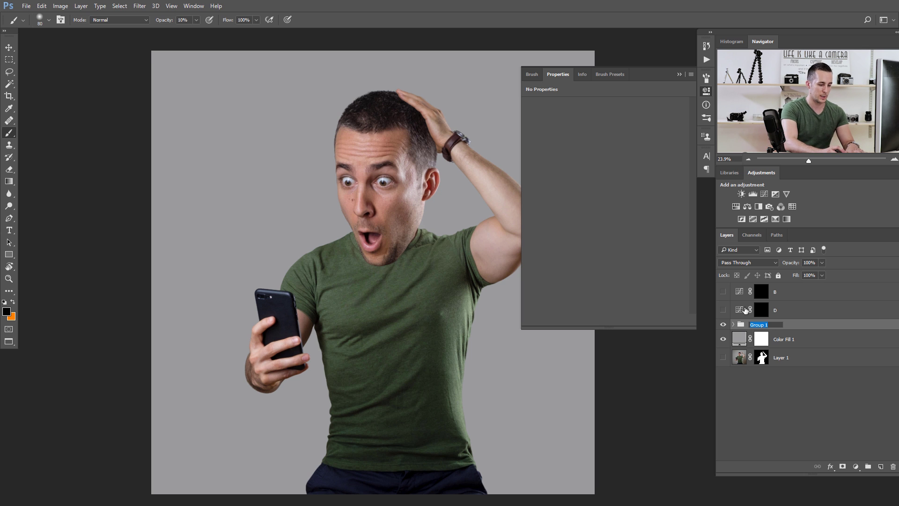
key("Return")
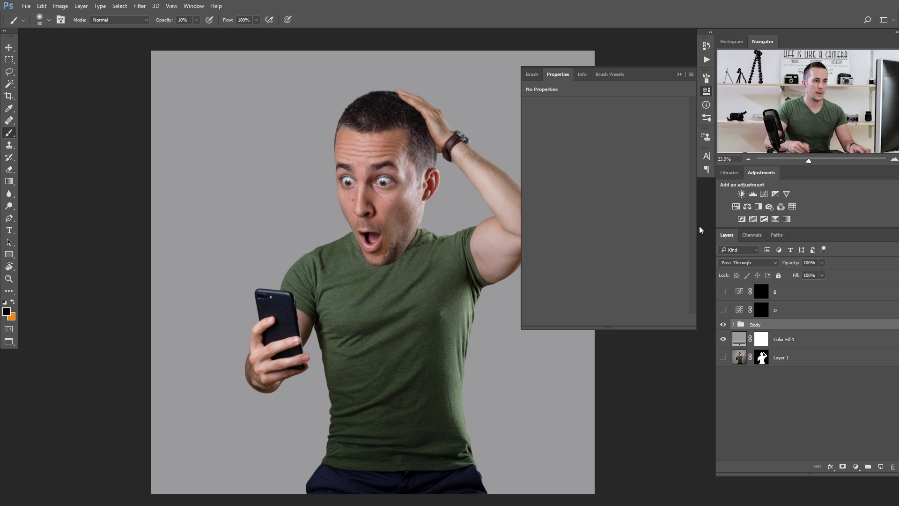
- Clip the D and B Curves layers to the Body group
left_click(744, 310)
left_click(744, 295)
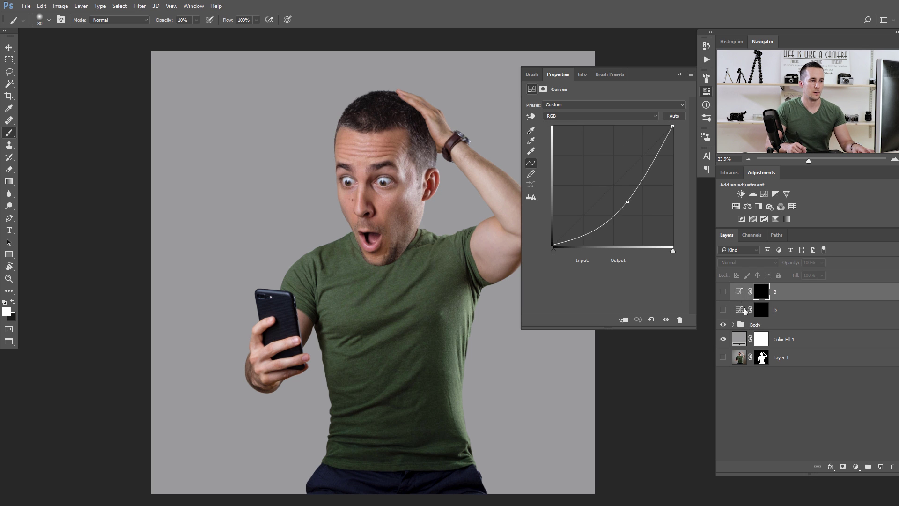
left_click(744, 318, "alt")
key("ctrl+alt+g")
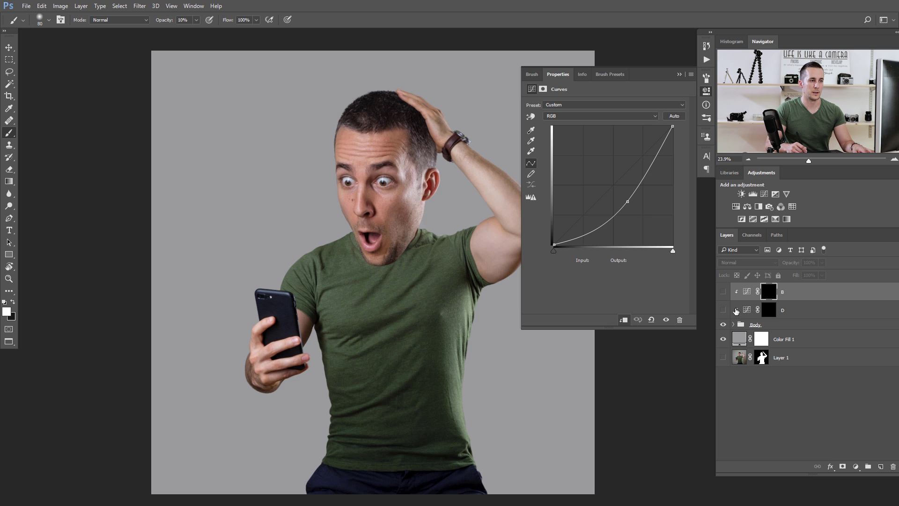
- Show the B and D Curves layers, target the D layer's mask, and set the brush opacity to 5%
left_click(723, 291)
left_click(768, 309)
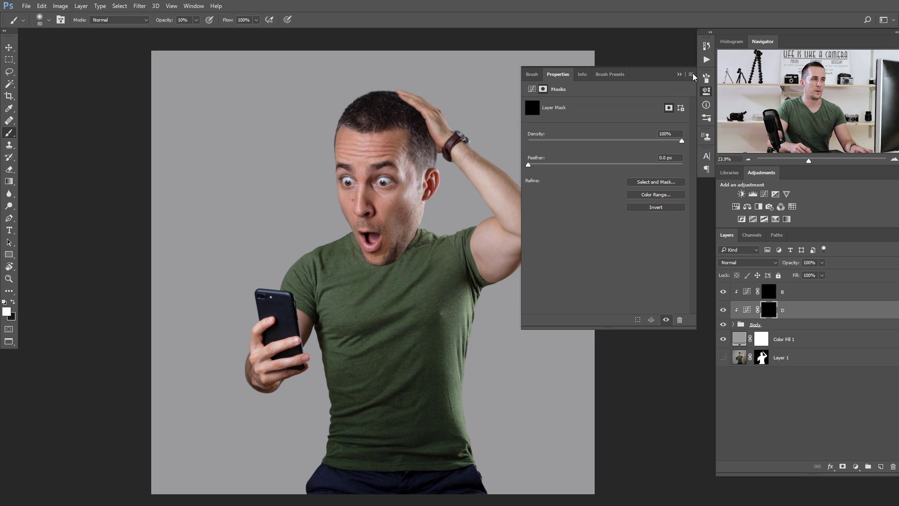
left_click(680, 75)
scroll(420, 156, "up", 2)
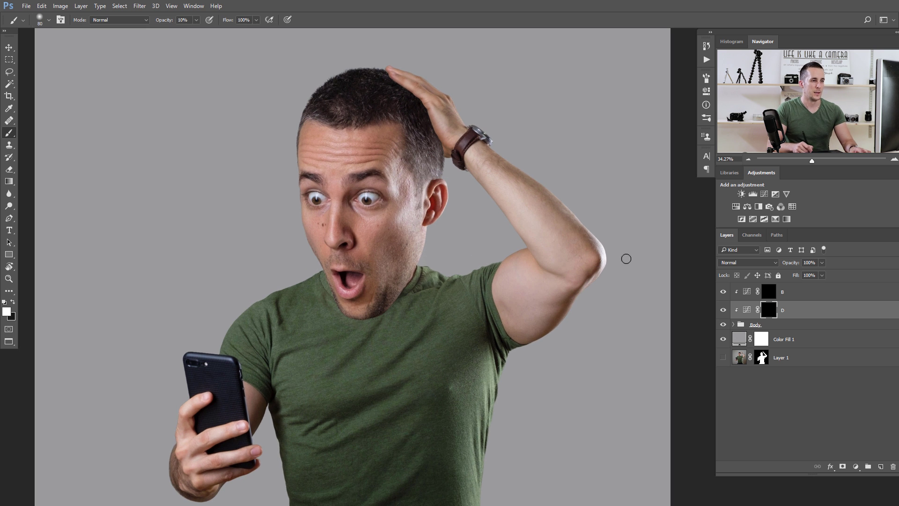
key("0")
key("5")
- Brighten the whites of both eyes on the D layer's mask with a white brush of about 40 px
mouse_move(363, 196)
left_mouse_down()
mouse_move(408, 218)
mouse_move(401, 213)
mouse_move(413, 202)
mouse_move(448, 202)
left_mouse_up()
key("bracketleft")
key("bracketleft")
key("bracketleft")
key("bracketleft")
key("bracketleft")
key("bracketleft")
key("bracketleft")
key("bracketleft")
key("bracketleft")
key("bracketleft")
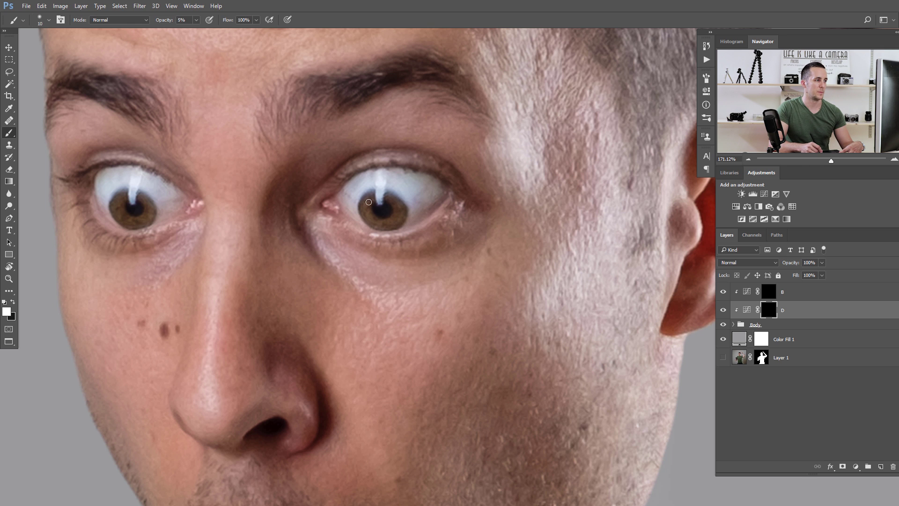
key("bracketright")
key("bracketright")
key("bracketright")
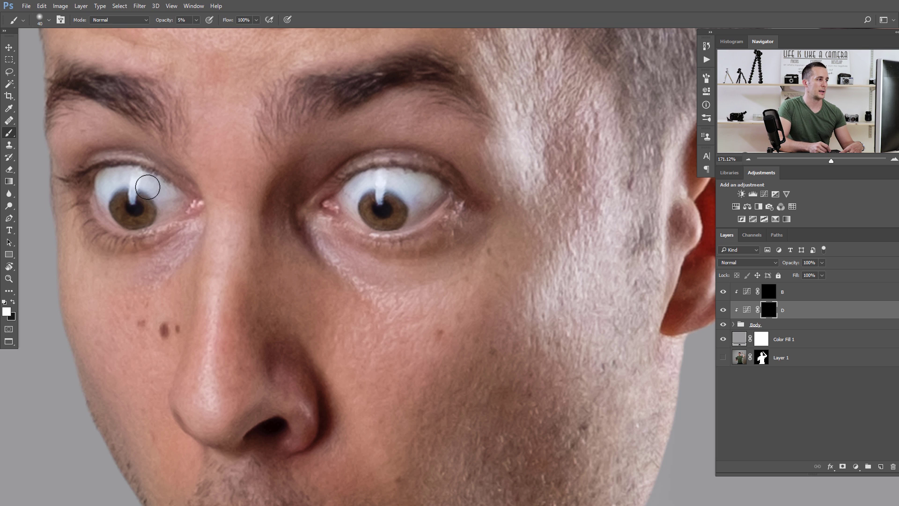
- Brighten the irises of both eyes on the D layer's mask with a brush of about 8 px
key("bracketleft")
key("bracketleft")
key("bracketleft")
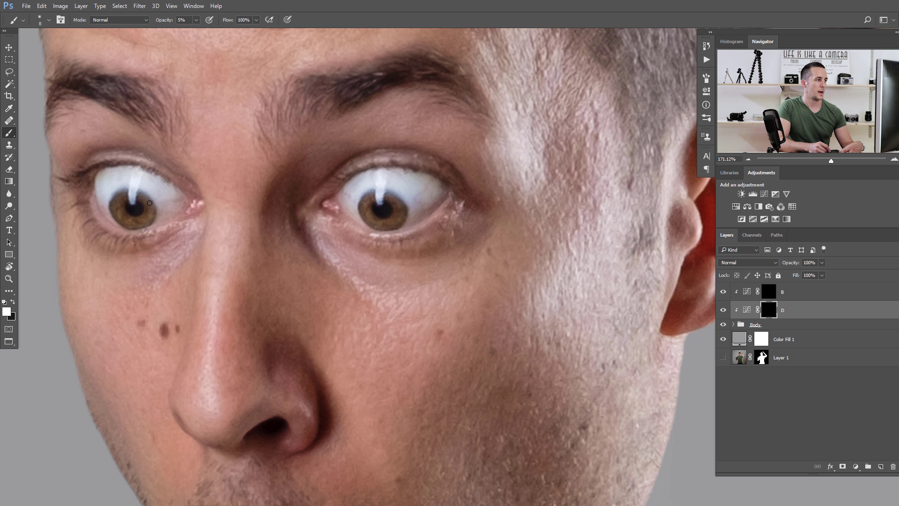
- Brighten the forehead highlights on the D layer's mask with a large soft brush of about 175 to 200 px
left_click_drag(428, 198, 322, 233)
key("bracketright")
key("bracketright")
key("bracketright")
key("bracketright")
key("bracketright")
key("bracketright")
key("bracketright")
key("bracketright")
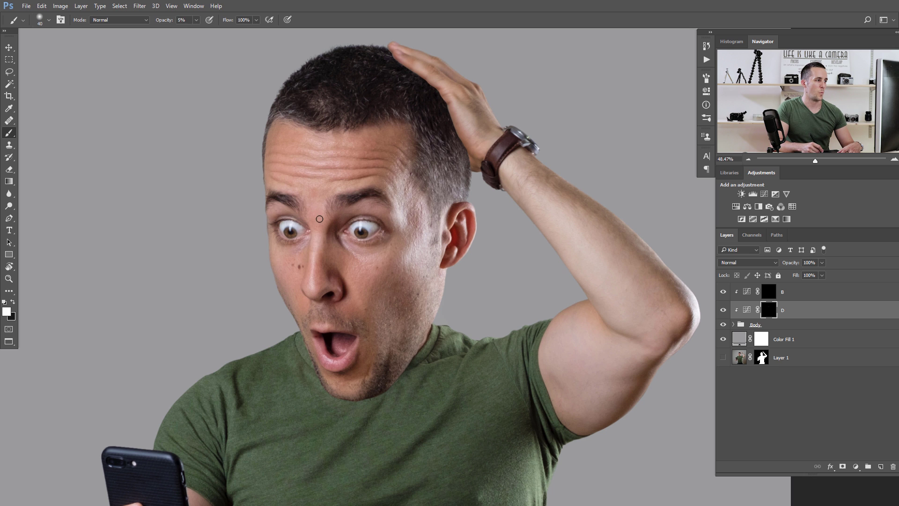
key("bracketright")
key("bracketright")
key("bracketright")
key("bracketright")
key("bracketright")
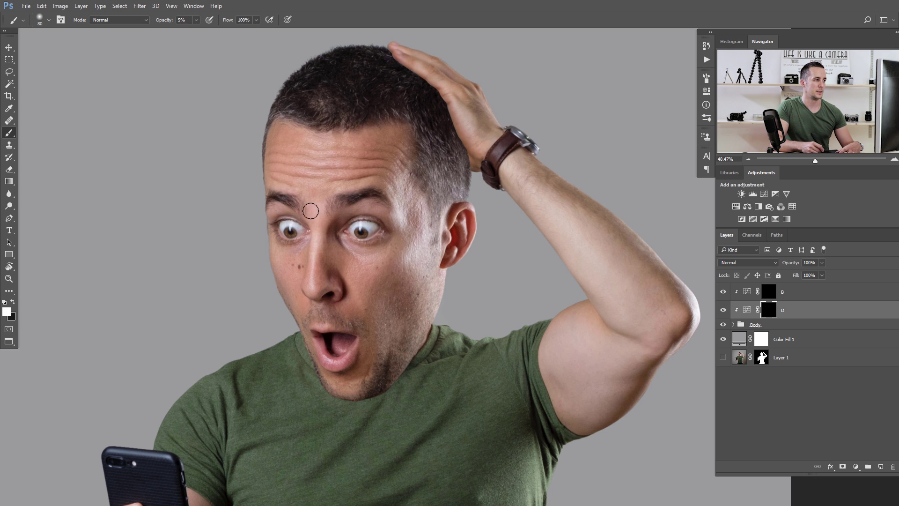
key("bracketright")
key("bracketright")
key("bracketright")
key("bracketright")
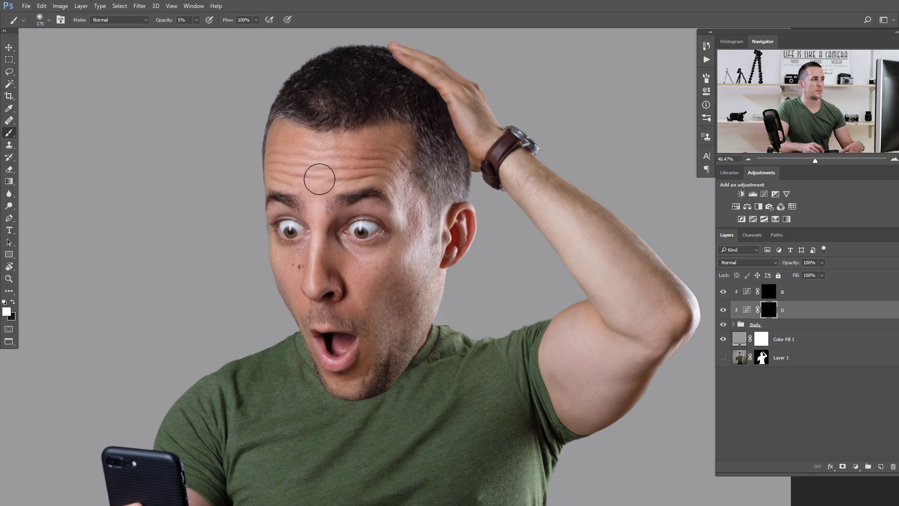
mouse_move(306, 153)
left_mouse_down()
mouse_move(344, 152)
mouse_move(336, 176)
mouse_move(341, 157)
mouse_move(305, 186)
mouse_move(350, 164)
left_mouse_up()
key("bracketright")
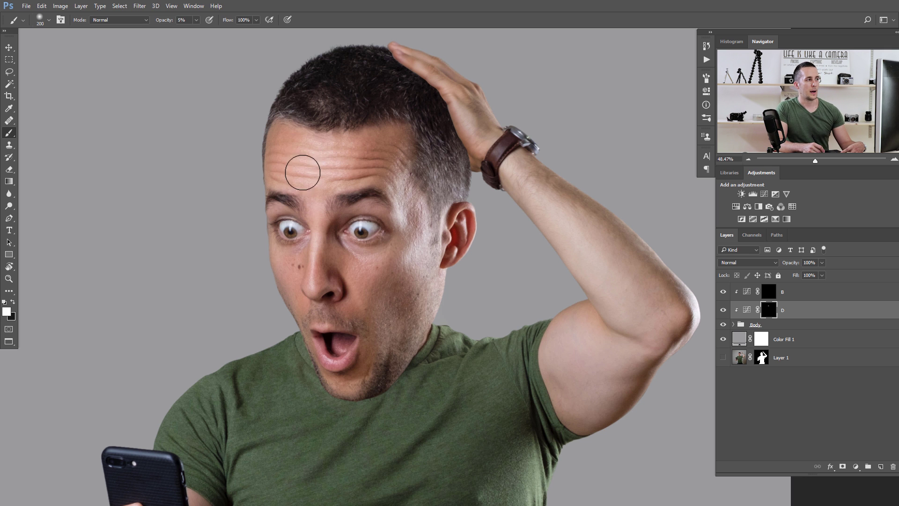
- Brighten the highlight along the bridge of the nose with the brush reduced to about 20 px
key("bracketleft")
key("bracketleft")
key("bracketleft")
key("bracketleft")
key("bracketleft")
key("bracketleft")
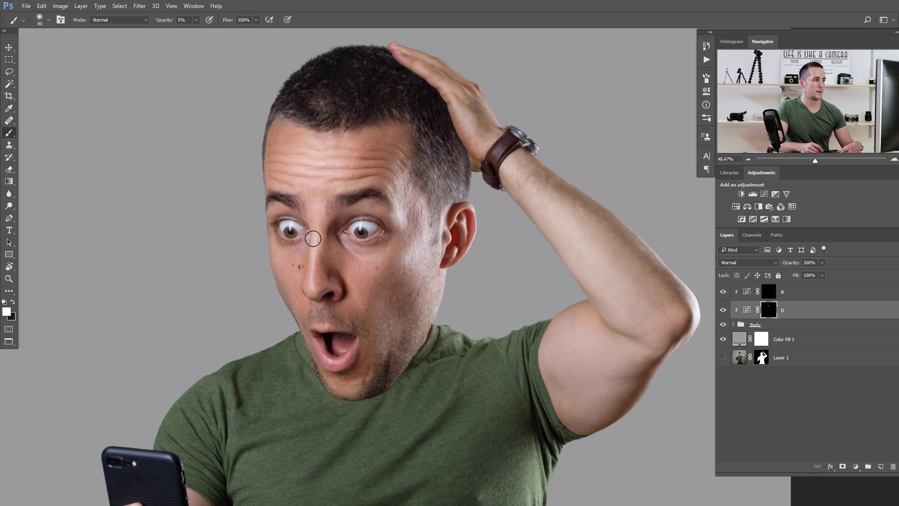
key("bracketleft")
key("bracketleft")
key("bracketleft")
key("bracketleft")
key("bracketleft")
key("bracketleft")
key("bracketleft")
key("bracketleft")
key("bracketleft")
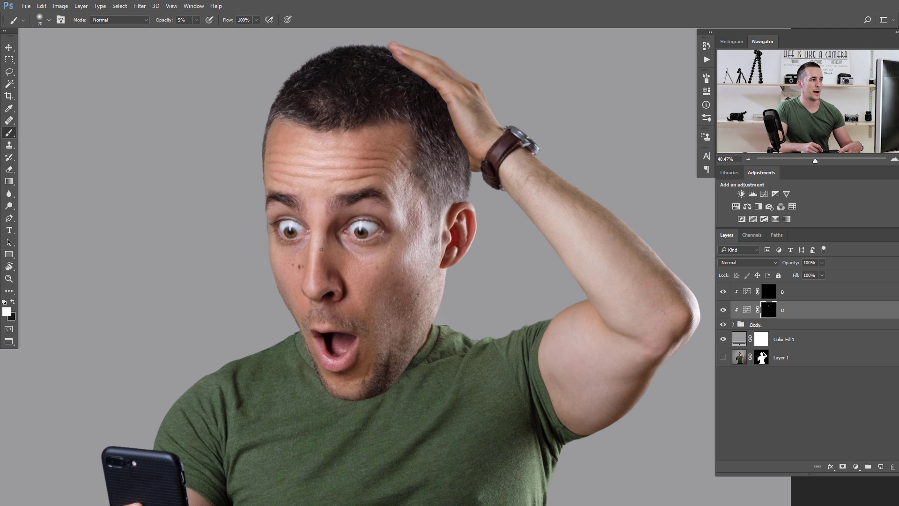
- Brighten the cheek below the eye beside the moles with a brush of about 150 px
key("bracketright")
key("bracketright")
key("bracketright")
key("bracketright")
key("bracketright")
key("bracketright")
key("bracketright")
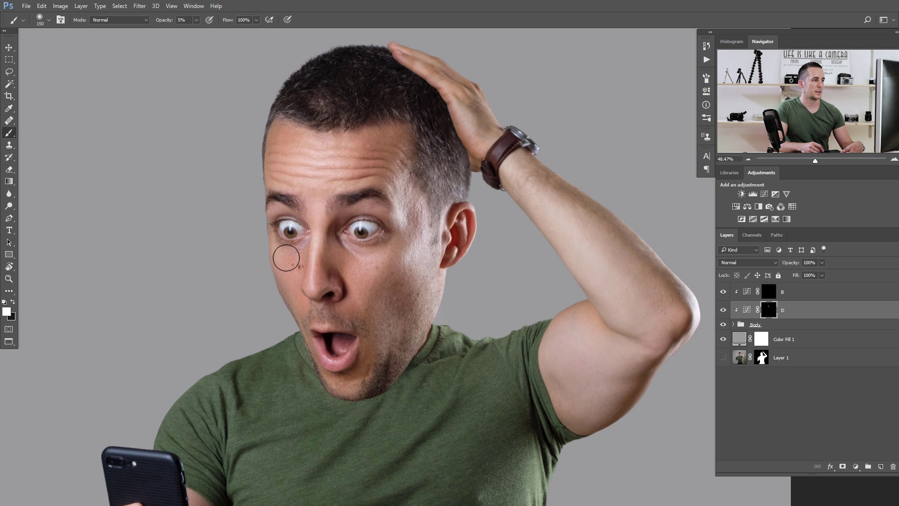
- Brighten the highlight on the lower lip with a brush of about 25 px
key("bracketleft")
key("bracketleft")
key("bracketleft")
key("bracketleft")
key("bracketleft")
left_click_drag(336, 368, 344, 338)
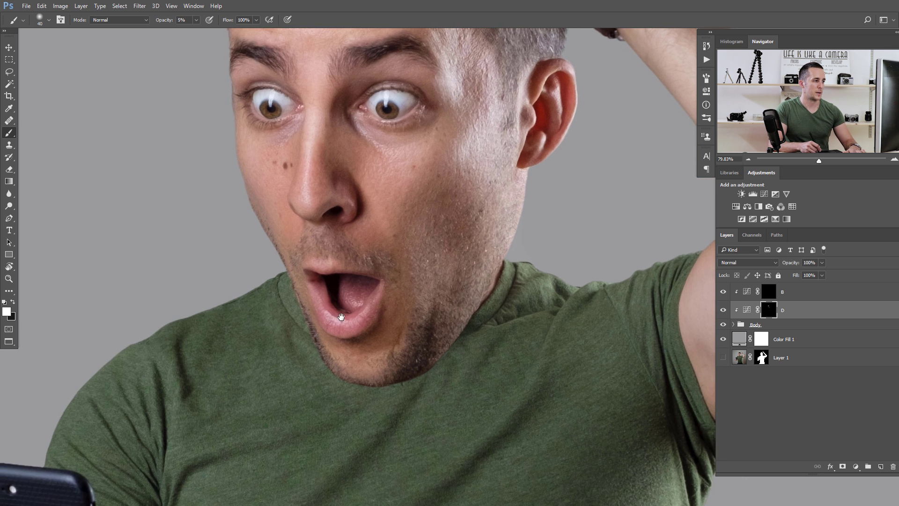
key("bracketleft")
key("bracketleft")
key("bracketleft")
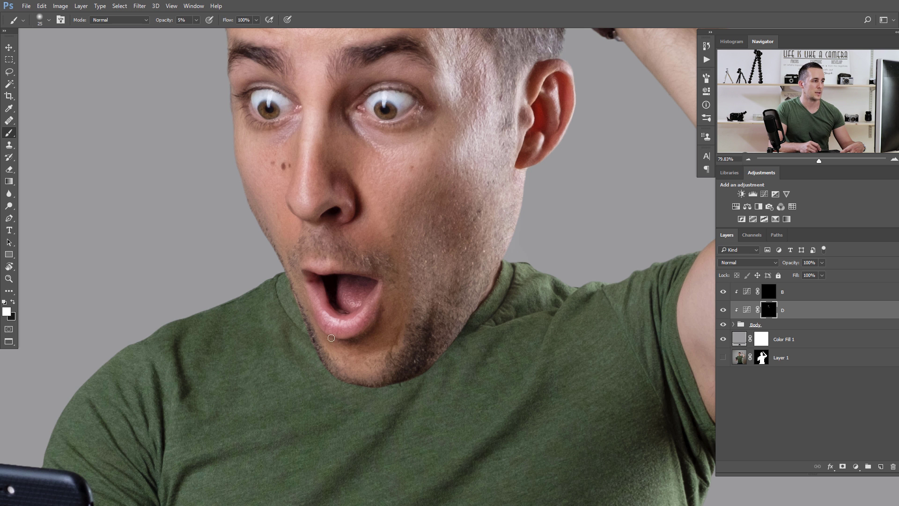
- Brighten the highlights around the eyelid and brow with a brush of about 45 to 100 px
scroll(375, 298, "up", 5)
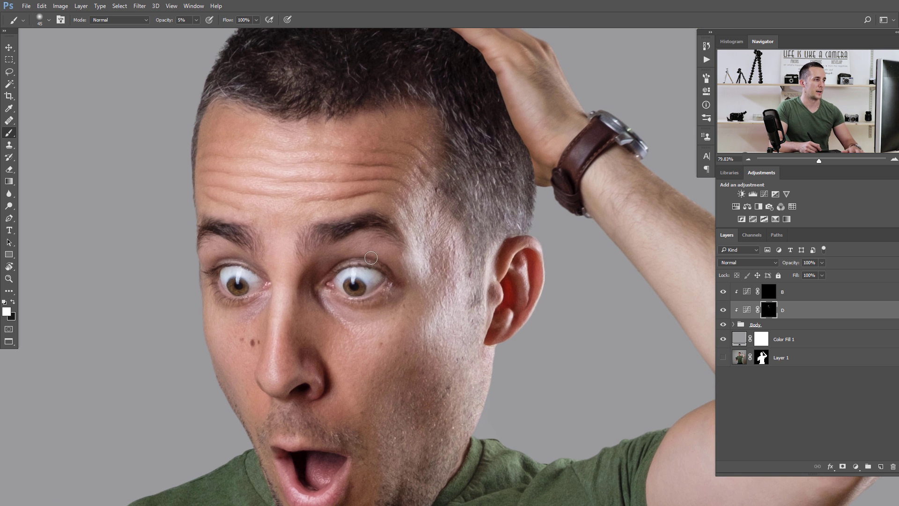
key("bracketright")
key("bracketright")
key("bracketright")
left_click_drag(383, 172, 382, 199)
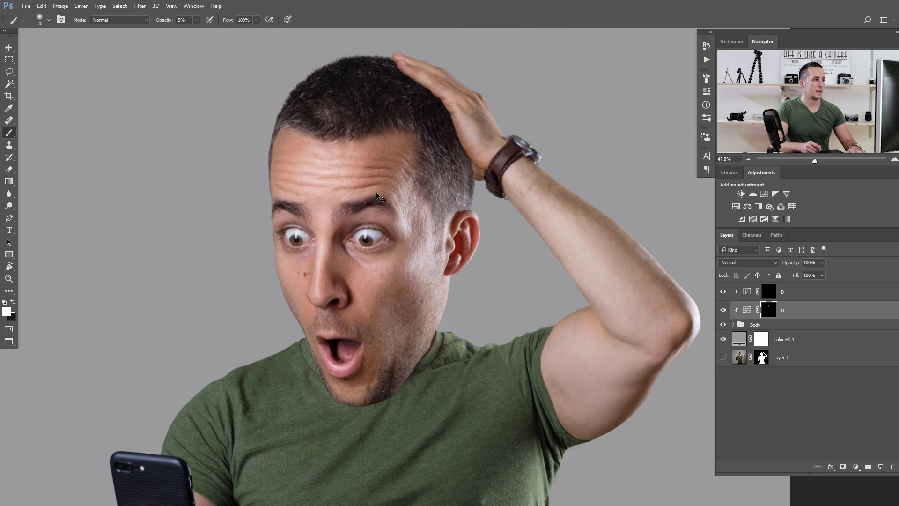
key("bracketright")
key("bracketright")
key("bracketright")
- Brighten the raised forearm and the hand on the head, using a brush of about 70 to 100 px
scroll(443, 309, "right", 5)
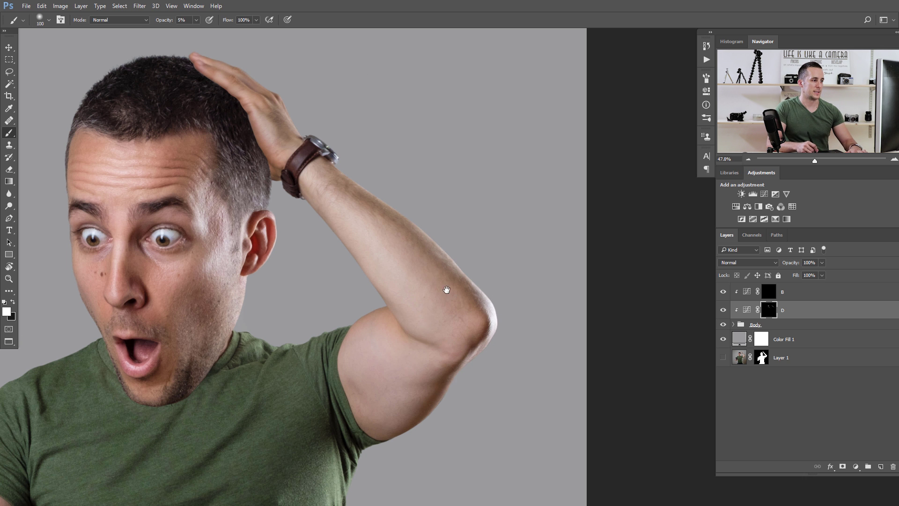
left_click_drag(446, 289, 498, 218)
left_click_drag(297, 157, 353, 290)
key("bracketleft")
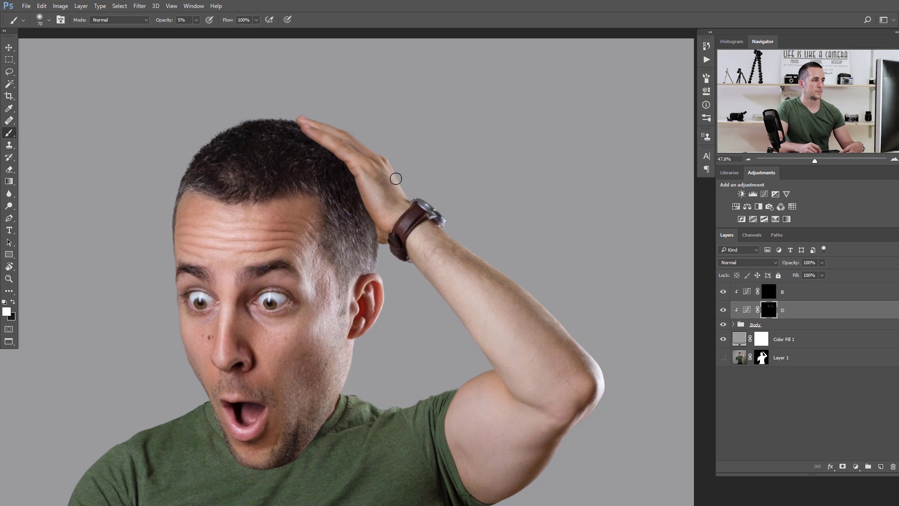
- Brighten the broad highlights on the green T-shirt with a large brush of about 400 px
scroll(414, 395, "down", 5)
scroll(505, 166, "down", 4)
key("bracketright")
key("bracketright")
key("bracketright")
key("bracketright")
key("bracketright")
key("bracketright")
left_click_drag(323, 377, 314, 328)
- Brighten the fold highlights on the lower T-shirt with the brush reduced to about 35 px
key("bracketleft")
key("bracketleft")
key("bracketleft")
key("bracketleft")
key("bracketleft")
key("bracketleft")
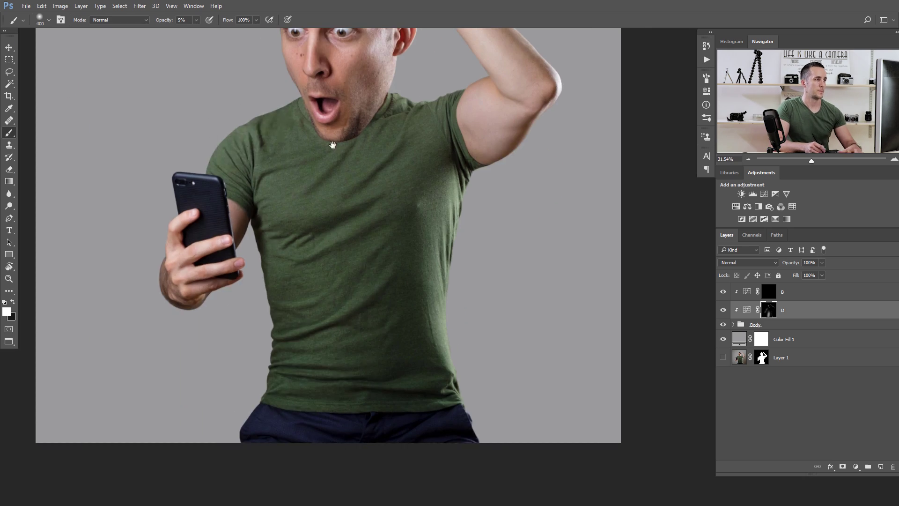
scroll(420, 154, "up", 8)
scroll(483, 244, "down", 5)
left_click_drag(306, 407, 363, 168)
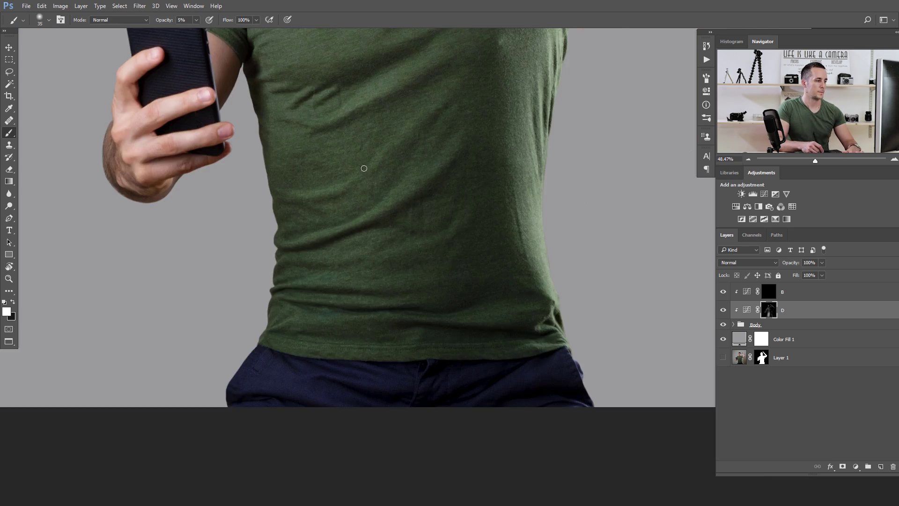
- Brighten the highlights on the fingers and hand holding the phone
left_click_drag(185, 147, 278, 354)
scroll(208, 272, "up", 3)
left_click_drag(267, 323, 234, 337)
left_click_drag(282, 367, 247, 379)
- Brighten the skin highlights around the nose, mouth and chin with a brush of about 20 px
scroll(432, 267, "up", 5)
key("bracketleft")
key("bracketleft")
key("bracketleft")
mouse_move(512, 46)
left_mouse_down()
mouse_move(431, 278)
mouse_move(466, 268)
left_mouse_up()
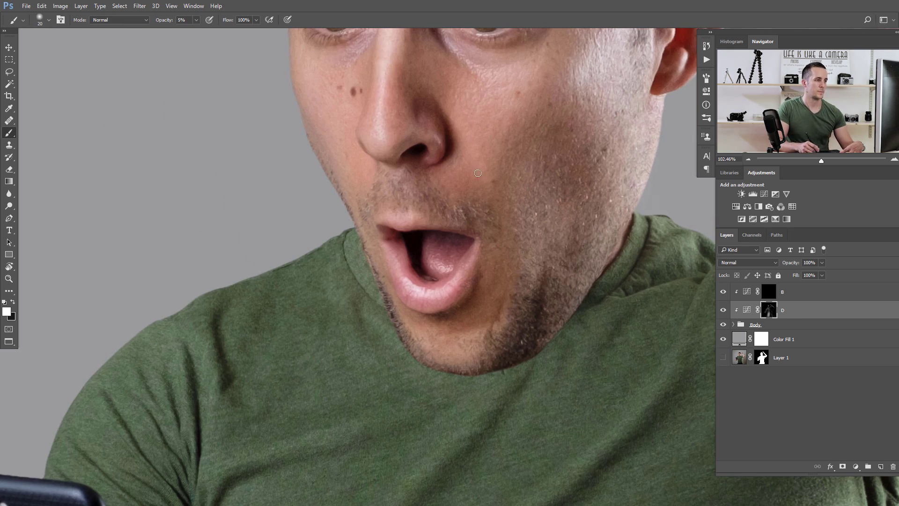
left_click_drag(543, 310, 437, 399)
- Brighten the fine highlights along the lower eyelids on the D layer's mask with a brush of about 6 px
key("bracketleft")
key("bracketleft")
key("bracketleft")
mouse_move(368, 100)
left_mouse_down()
mouse_move(396, 104)
mouse_move(405, 118)
left_mouse_up()
scroll(405, 118, "down", 6)
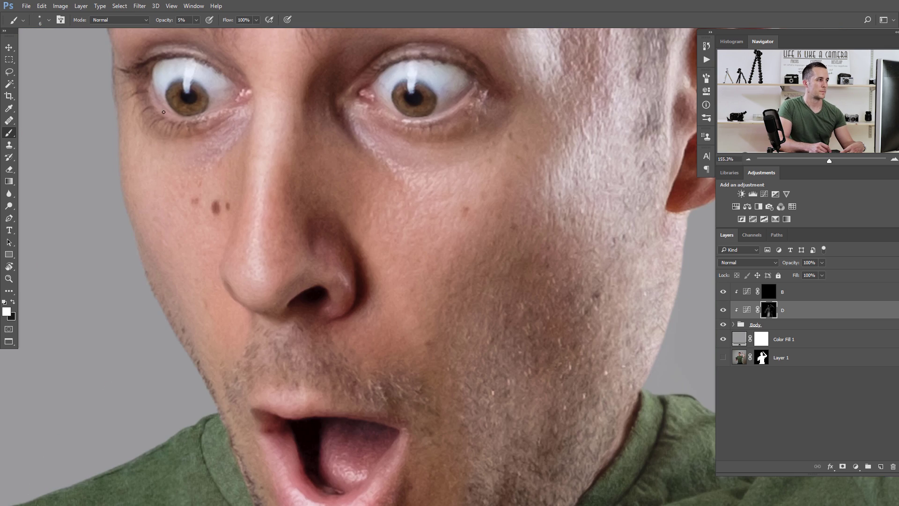
key("bracketright")
key("bracketright")
key("bracketright")
key("bracketright")
scroll(430, 221, "up", 4)
- Switch to the B layer's mask and darken the shadow areas of the raised arm with a brush of about 80 px or larger
left_click(769, 291)
left_click_drag(487, 340, 405, 209)
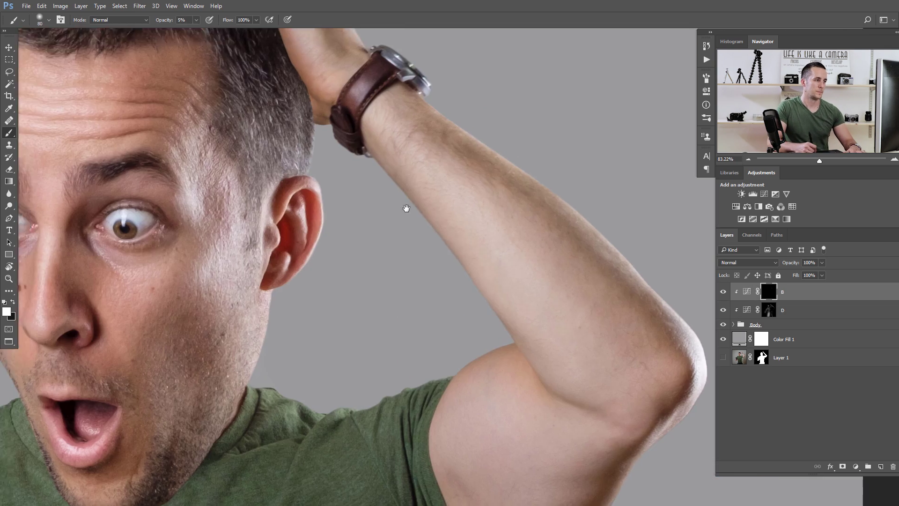
scroll(422, 307, "down", 5)
key("bracketright")
key("bracketright")
key("bracketright")
scroll(339, 168, "up", 6)
- Darken the shadows around the fingers and the adjoining hair on the B layer's mask with a brush of about 45 px
key("bracketleft")
key("bracketleft")
left_click_drag(351, 156, 389, 152)
left_click_drag(312, 164, 321, 169)
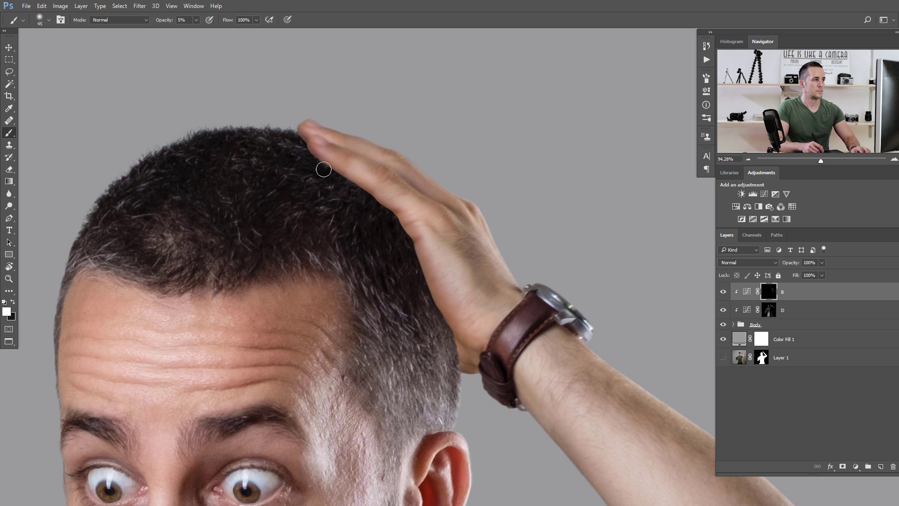
scroll(265, 222, "up", 2)
key("bracketleft")
left_click_drag(264, 222, 232, 193)
scroll(353, 173, "down", 4)
- Darken smaller shadow details on the B layer's mask with a reduced brush
scroll(314, 413, "up", 6)
key("bracketleft")
key("bracketleft")
key("bracketleft")
key("bracketleft")
left_click_drag(383, 391, 405, 416)
left_click_drag(327, 420, 366, 453)
- Switch back to the D layer's mask and brighten small highlight details with a much smaller brush
left_click(769, 310)
left_click_drag(468, 428, 420, 271)
key("bracketleft")
key("bracketleft")
key("bracketleft")
key("bracketleft")
key("bracketleft")
key("bracketleft")
key("bracketleft")
key("bracketleft")
key("bracketleft")
scroll(506, 397, "down", 4)
- Darken the shadow folds of the green shirt on the B layer's mask with a much larger brush
left_click(769, 291)
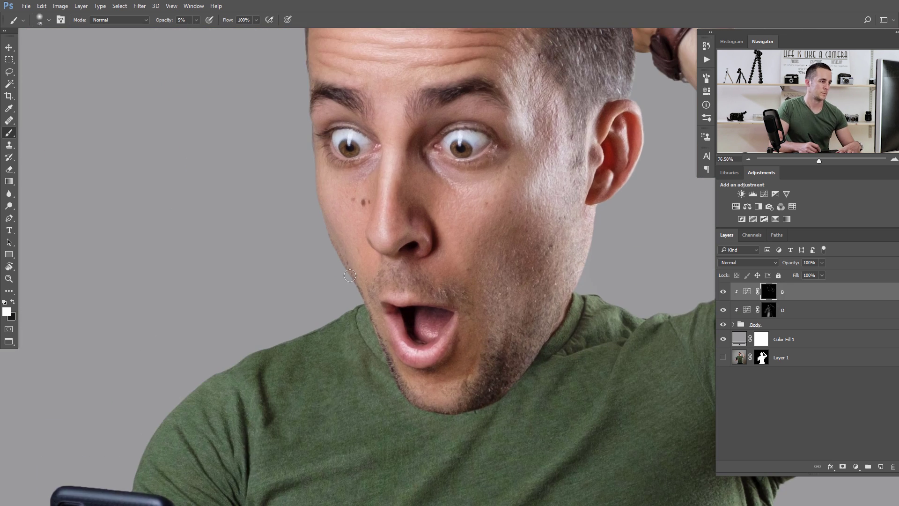
scroll(508, 208, "down", 4)
left_click_drag(501, 371, 431, 332)
key("bracketright")
key("bracketright")
key("bracketright")
key("bracketright")
key("bracketright")
key("bracketright")
key("bracketright")
key("bracketright")
key("bracketright")
key("bracketright")
key("bracketright")
key("bracketright")
key("bracketright")
key("bracketright")
key("bracketright")
scroll(266, 374, "up", 4)
left_click_drag(278, 291, 256, 344)
mouse_move(353, 382)
left_mouse_down()
mouse_move(289, 394)
mouse_move(353, 381)
left_mouse_up()
mouse_move(560, 490)
left_mouse_down()
mouse_move(380, 293)
mouse_move(337, 324)
left_mouse_up()
- Darken smaller fold details of the shirt on the B layer's mask with a brush reduced to about 25 px
key("bracketleft")
key("bracketleft")
key("bracketleft")
key("bracketleft")
key("bracketleft")
key("bracketleft")
scroll(518, 204, "up", 4)
left_click_drag(518, 191, 519, 217)
scroll(518, 167, "down", 5)
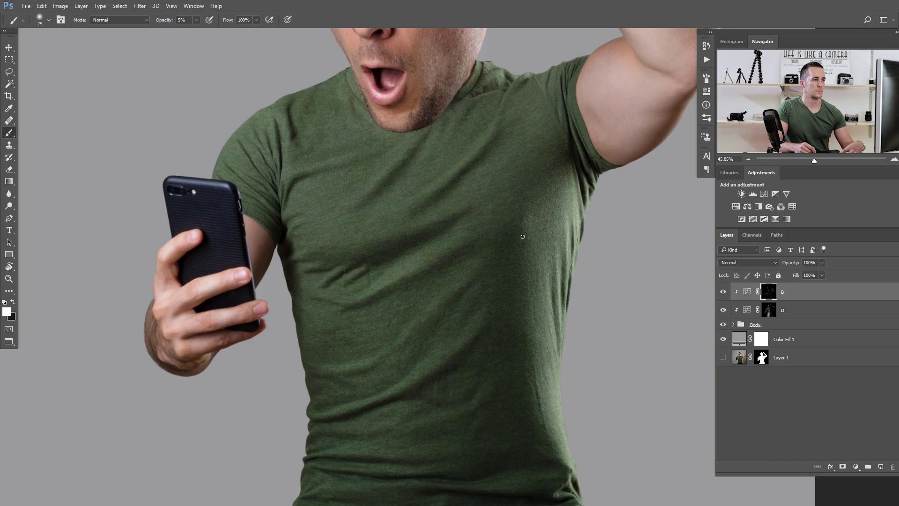
- Darken fine details around the eyes on the B layer's mask with a brush of about 6 px at 10% opacity
scroll(483, 186, "up", 6)
key("bracketleft")
key("bracketleft")
key("bracketleft")
key("bracketleft")
key("bracketleft")
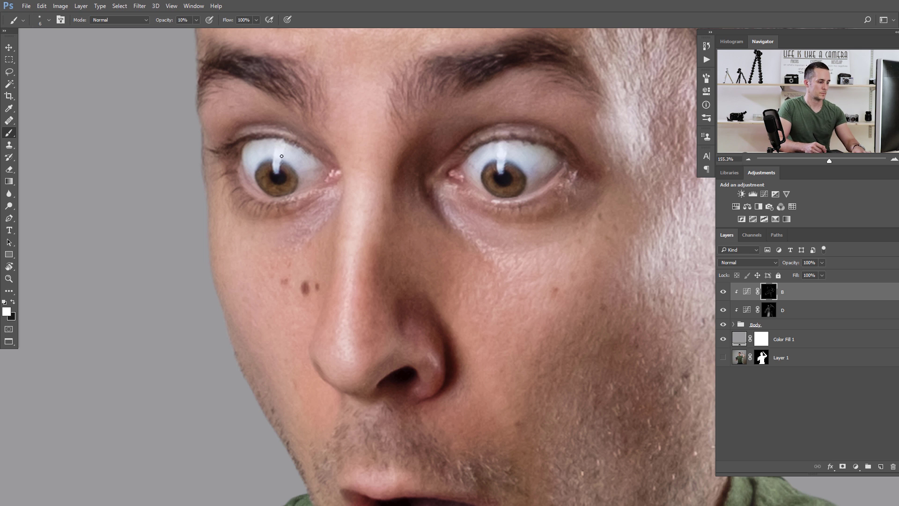
- Darken broader areas of the figure on the B layer's mask, enlarging the brush from about 90 to 150 px at 5% opacity
scroll(539, 134, "down", 3)
key("bracketright")
key("bracketright")
key("bracketright")
key("bracketright")
key("bracketright")
key("bracketright")
key("bracketright")
key("0")
key("5")
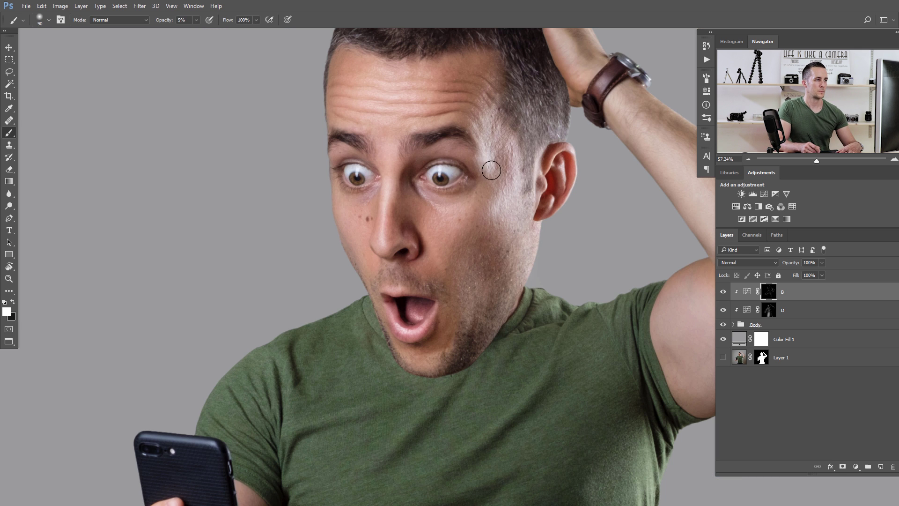
scroll(488, 167, "down", 3)
scroll(438, 170, "down", 2)
key("bracketright")
key("bracketright")
key("bracketright")
key("bracketright")
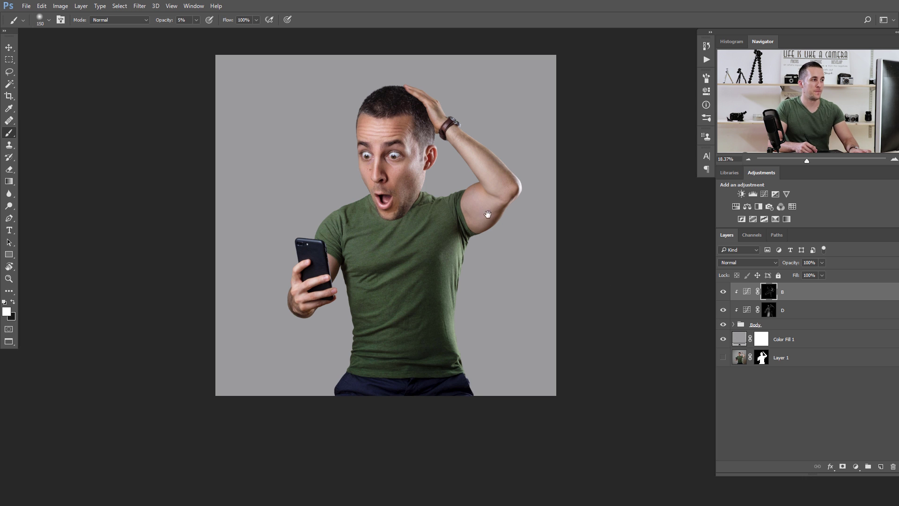
- Toggle the visibility of the B and D layers to compare the figure with and without the dodging and burning
scroll(450, 213, "up", 1)
left_click_drag(450, 212, 482, 229)
mouse_move(723, 293)
left_mouse_down()
mouse_move(725, 317)
mouse_move(725, 310)
left_mouse_up()
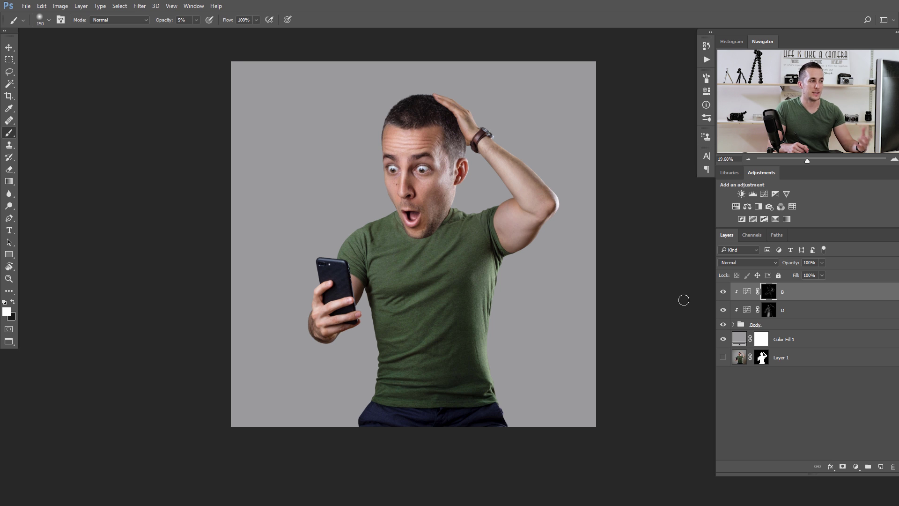
left_click_drag(723, 292, 729, 299)
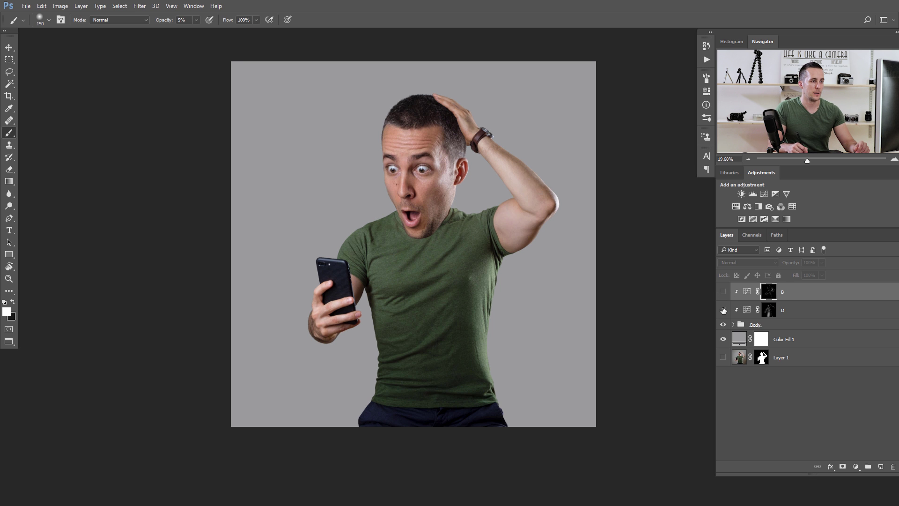
key("ctrl+z")
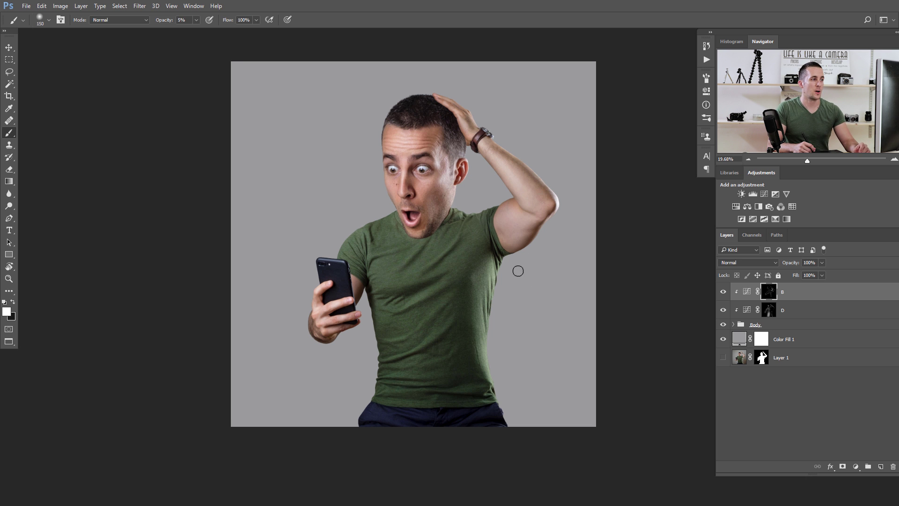
- Expand the Body group and toggle the Big Head layer to compare the shading around the chin and collar
left_click(435, 214)
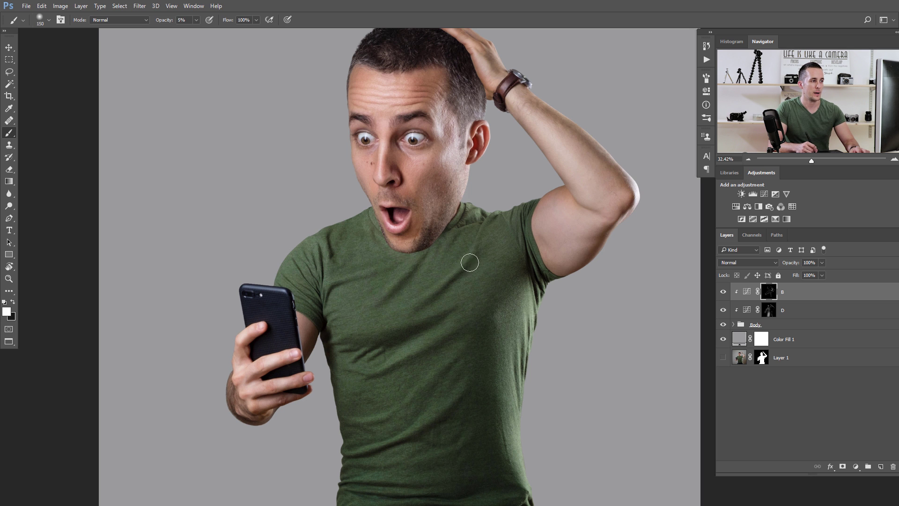
left_click(734, 324)
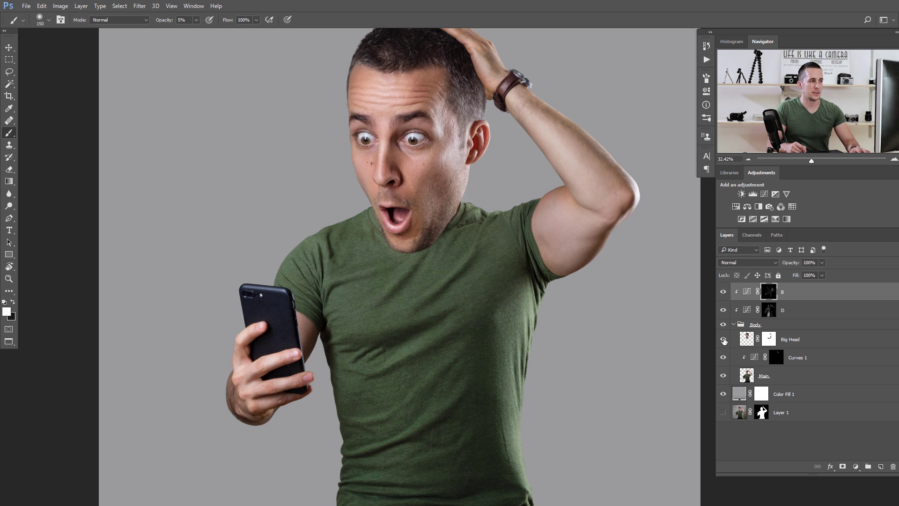
left_click(723, 339)
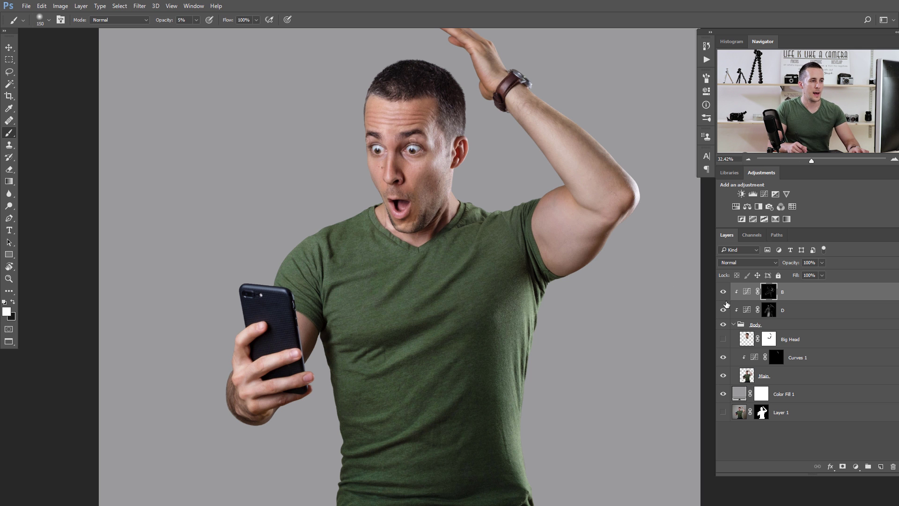
left_click(723, 340)
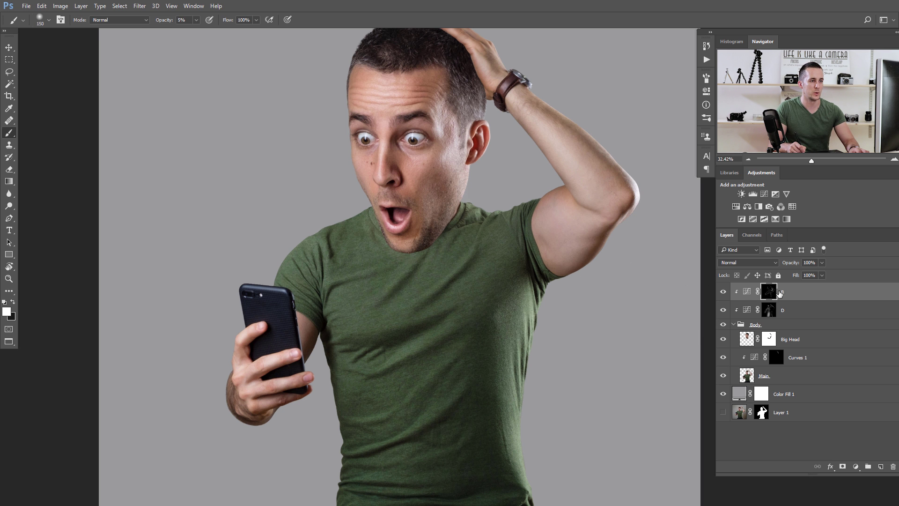
- Paint a soft shadow of the enlarged head onto the shirt on the B layer's mask with brushes of about 175 to 400 px
left_click_drag(508, 258, 525, 257)
key("bracketright")
key("bracketright")
key("bracketright")
key("bracketright")
key("bracketright")
key("bracketleft")
key("bracketleft")
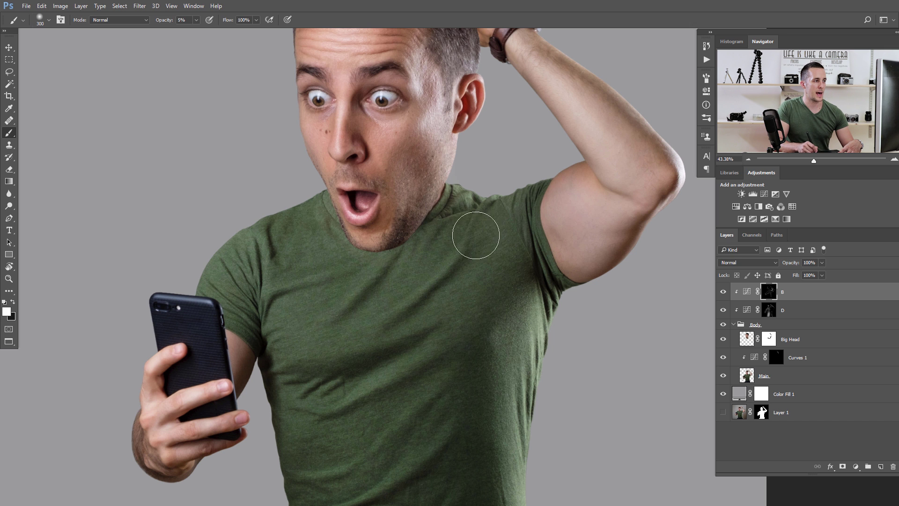
key("bracketleft")
key("bracketleft")
key("bracketleft")
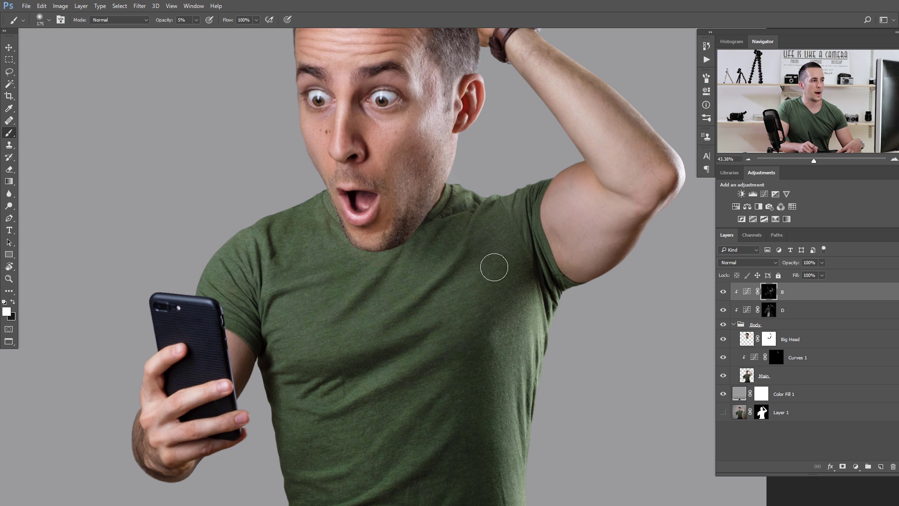
key("bracketright")
key("bracketright")
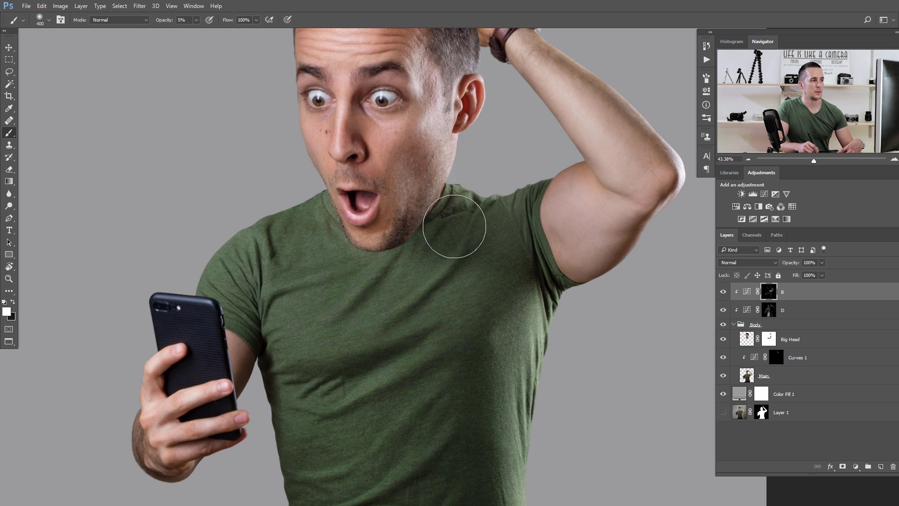
- Darken the shirt along the edge of the chin on the B layer's mask with a brush of about 40 px
key("bracketleft")
key("bracketleft")
key("bracketleft")
key("bracketleft")
key("bracketleft")
key("bracketleft")
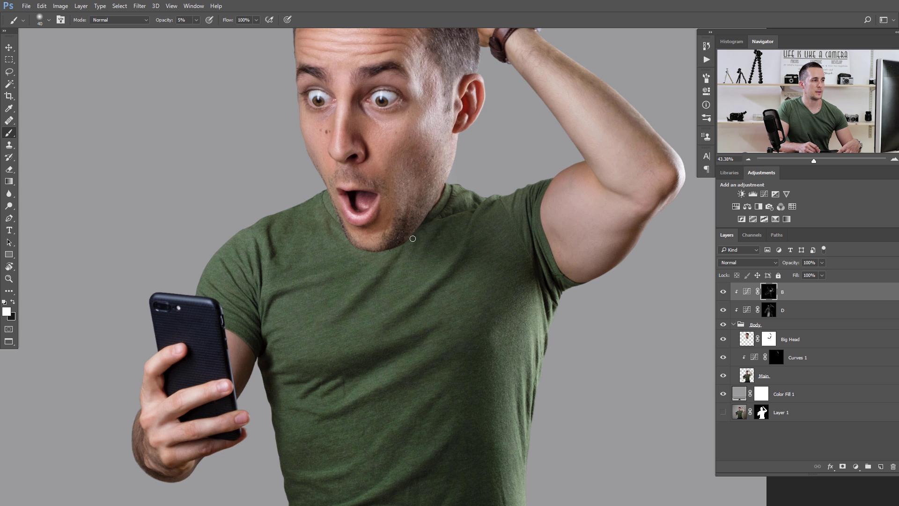
- Darken the chest and the area beneath the raised arm on the B layer's mask with a brush of about 400 px
key("bracketright")
key("bracketright")
key("bracketright")
key("bracketright")
key("bracketright")
key("bracketright")
key("bracketright")
key("bracketright")
key("bracketright")
key("bracketright")
key("bracketright")
key("bracketright")
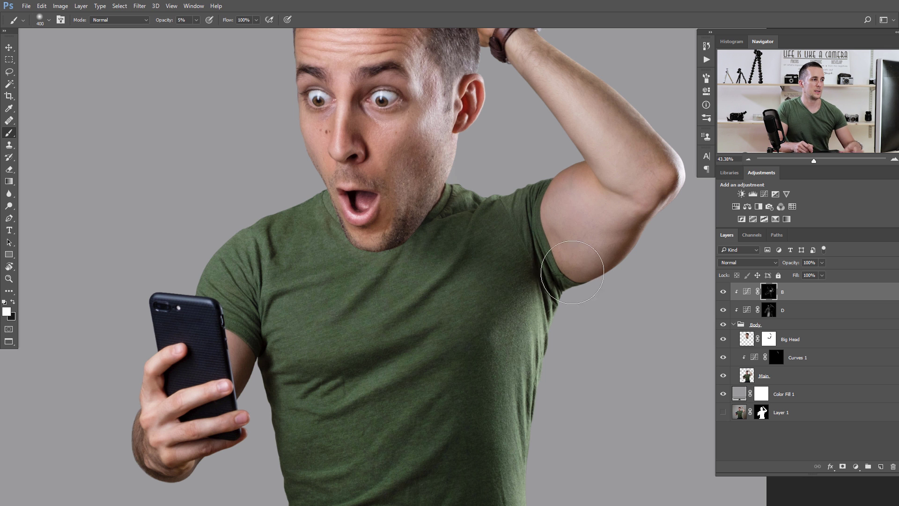
left_click_drag(491, 286, 450, 280)
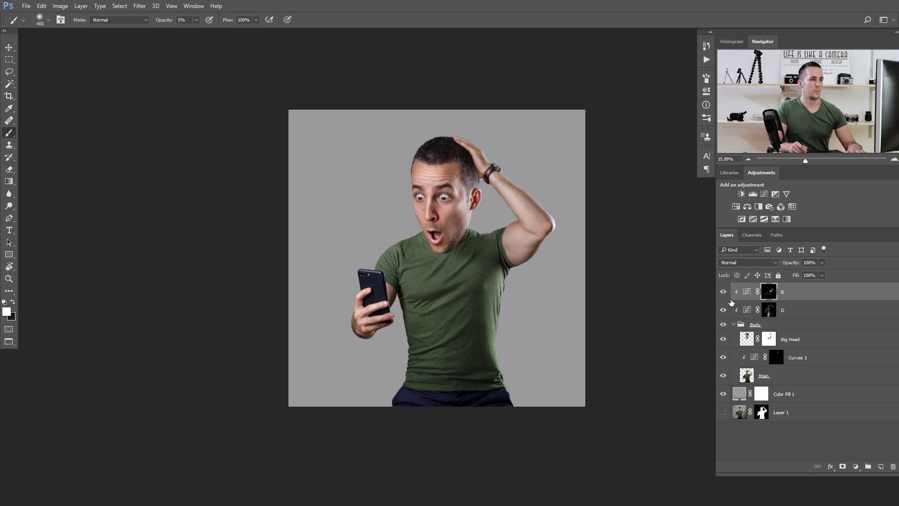
- Toggle the B layer's visibility to compare the figure with and without the added shadows
left_click(724, 291)
left_click(723, 292)
left_click(723, 292)
left_click(722, 292)
- Darken narrow folds on the chest of the shirt on the B layer's mask with a brush of about 45 px
scroll(491, 300, "up", 1)
scroll(491, 300, "up", 3)
key("bracketleft")
key("bracketleft")
key("bracketleft")
key("bracketleft")
key("bracketleft")
key("bracketleft")
key("bracketleft")
key("bracketleft")
key("bracketleft")
key("bracketleft")
key("bracketleft")
key("bracketleft")
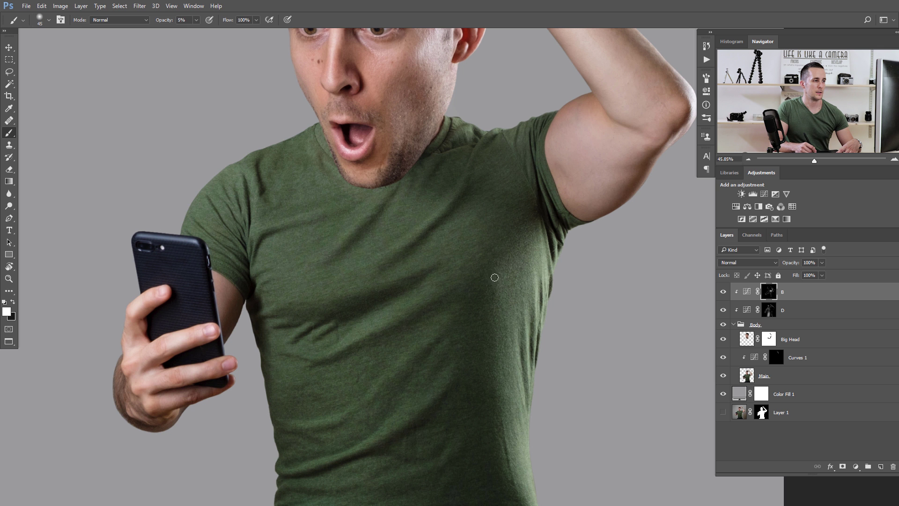
- Deepen the remaining shirt shadows on the B layer's mask with a brush of about 70 to 90 px
key("bracketright")
key("bracketright")
key("bracketright")
key("bracketright")
scroll(440, 253, "down", 4)
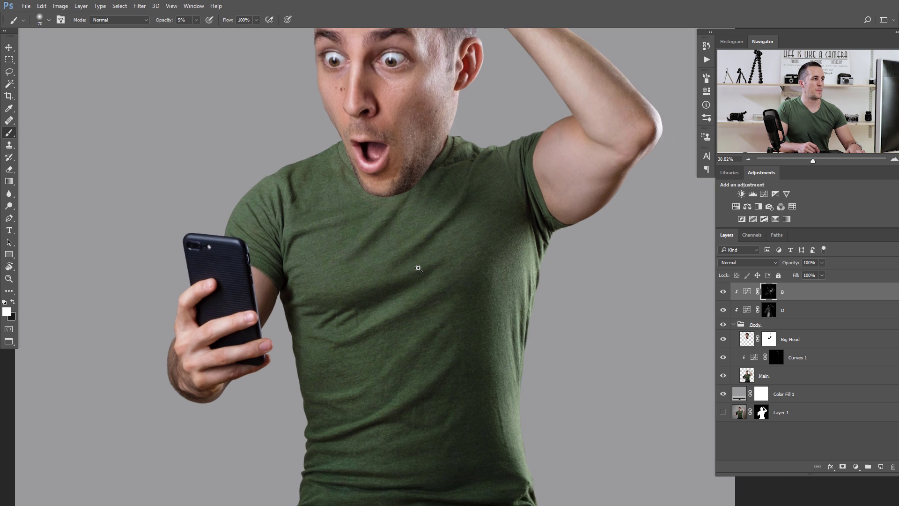
left_click_drag(433, 264, 445, 258)
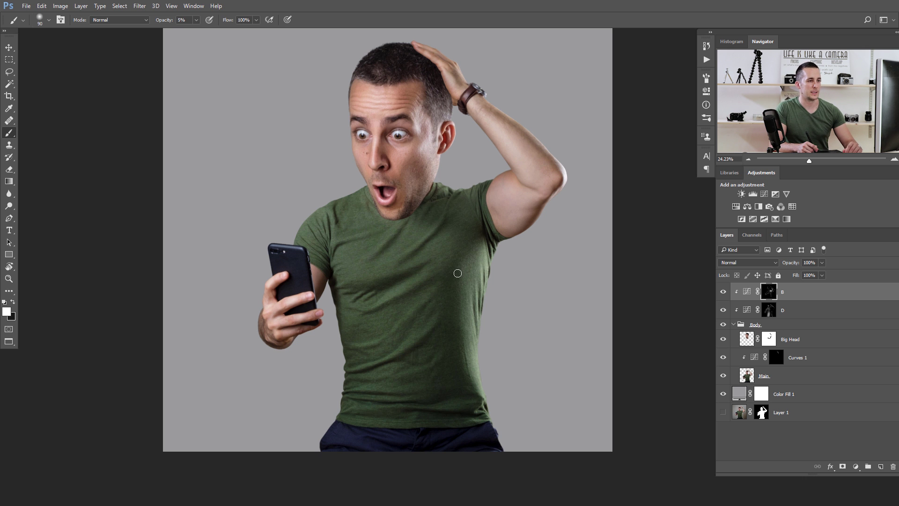
mouse_move(442, 244)
left_mouse_down()
mouse_move(448, 261)
mouse_move(462, 243)
mouse_move(455, 246)
left_mouse_up()
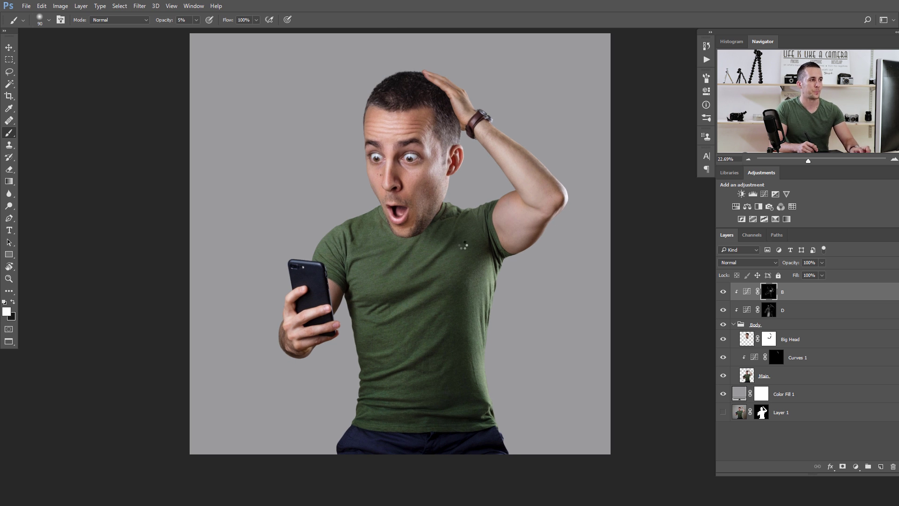
- Stamp all visible layers into a new top layer and open it in the Color Efex Pro 4 filter
key("ctrl+alt+shift+e")
left_click(139, 6)
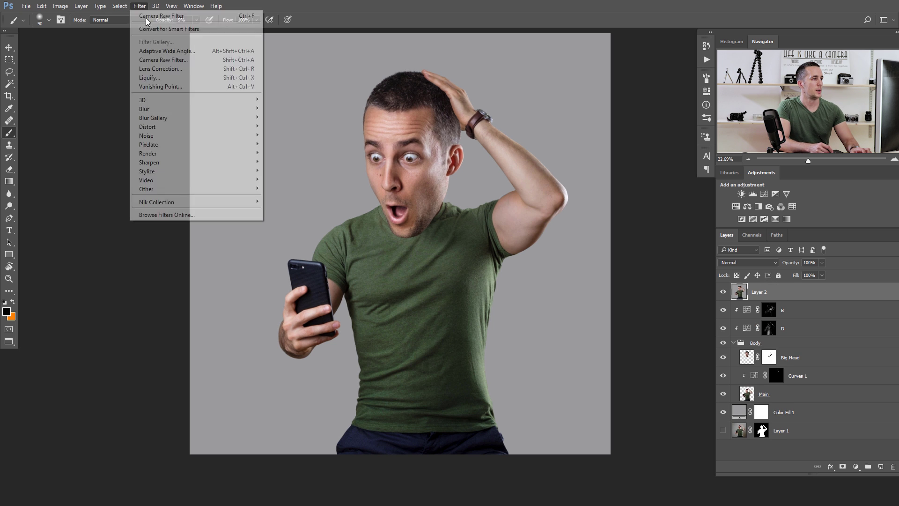
mouse_move(178, 202)
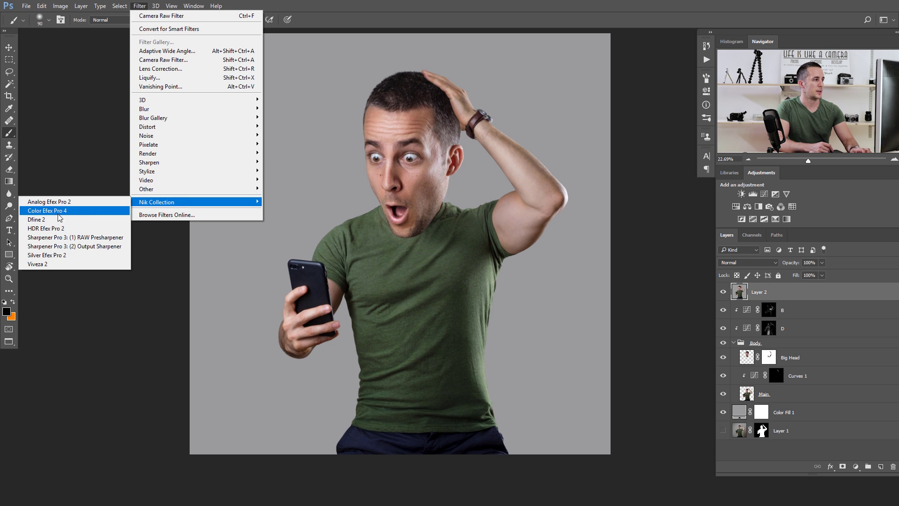
left_click(106, 211)
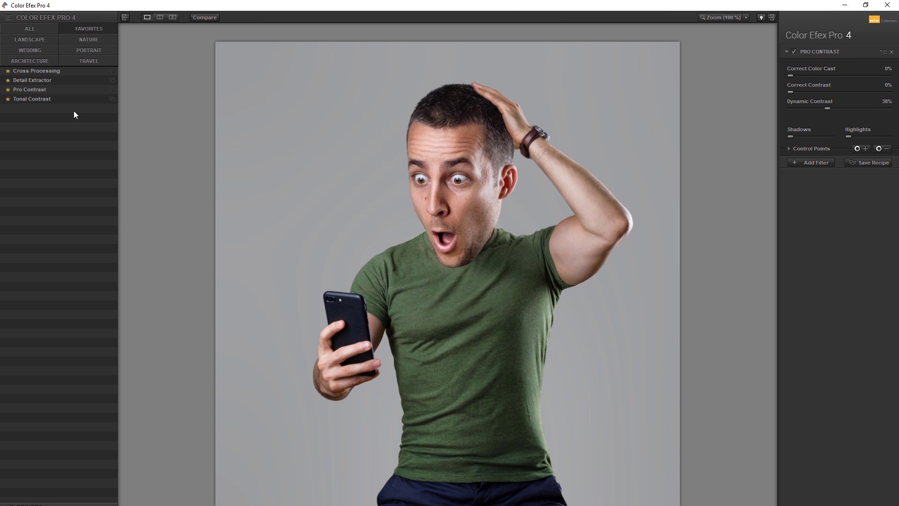
- Apply the Pro Contrast filter from the favorites and set its Dynamic Contrast to 34%
left_click(36, 89)
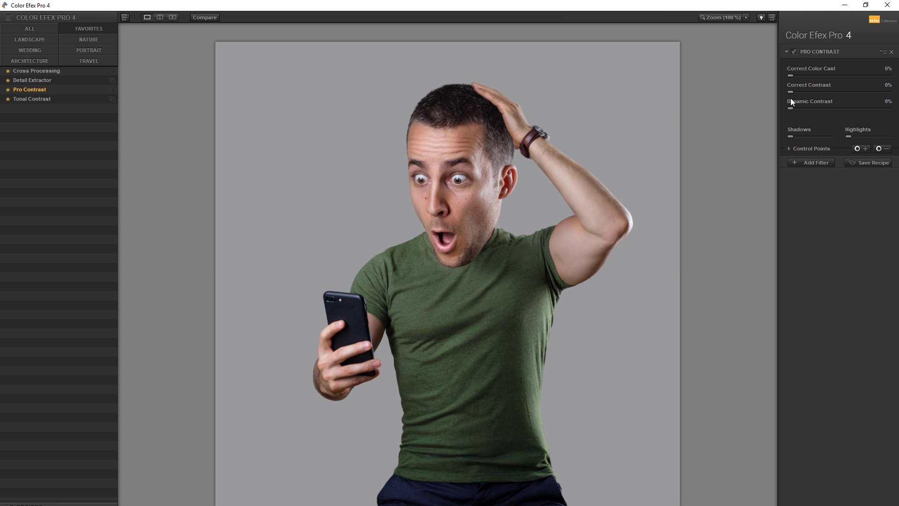
left_click(35, 28)
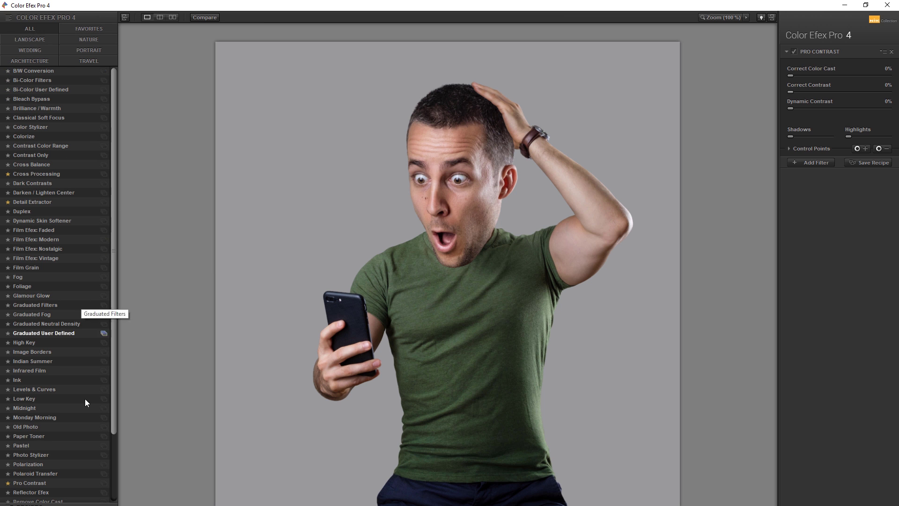
left_click(86, 29)
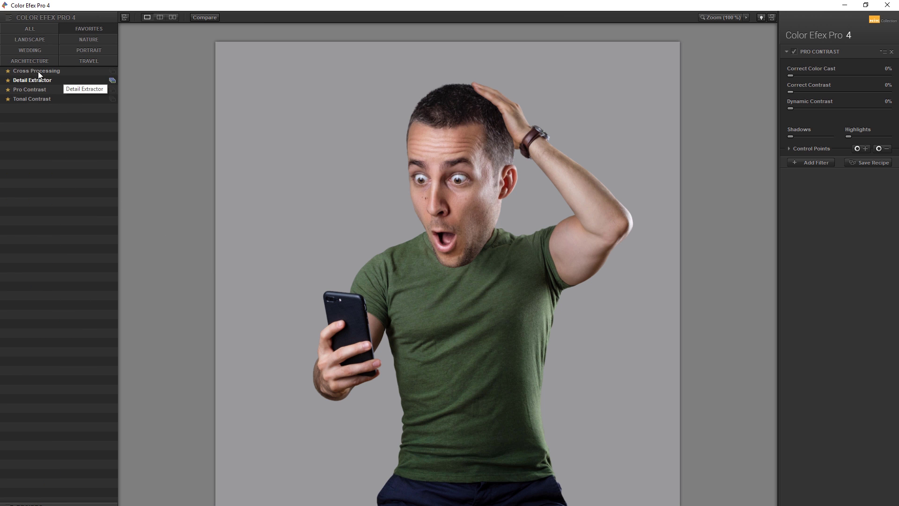
left_click_drag(790, 108, 824, 110)
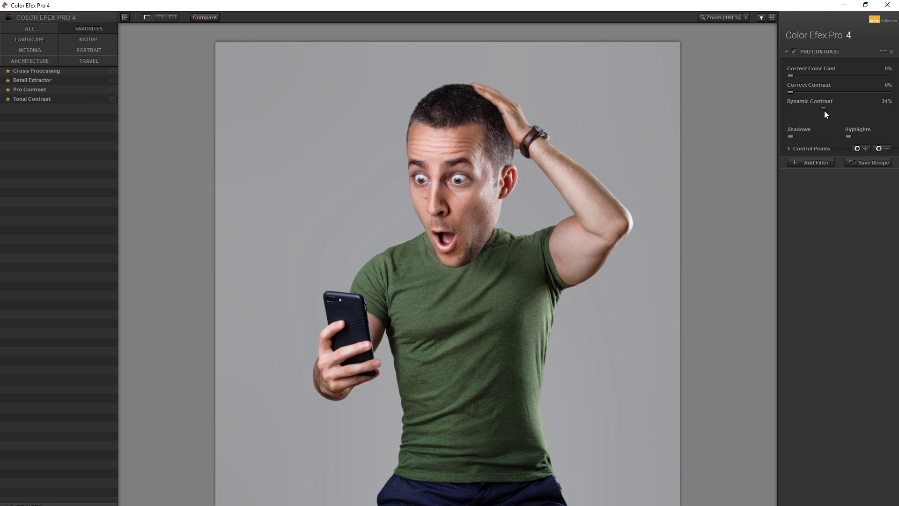
- Add a second filter to the stack, choose Detail Extractor and raise its Contrast slightly
left_click(813, 162)
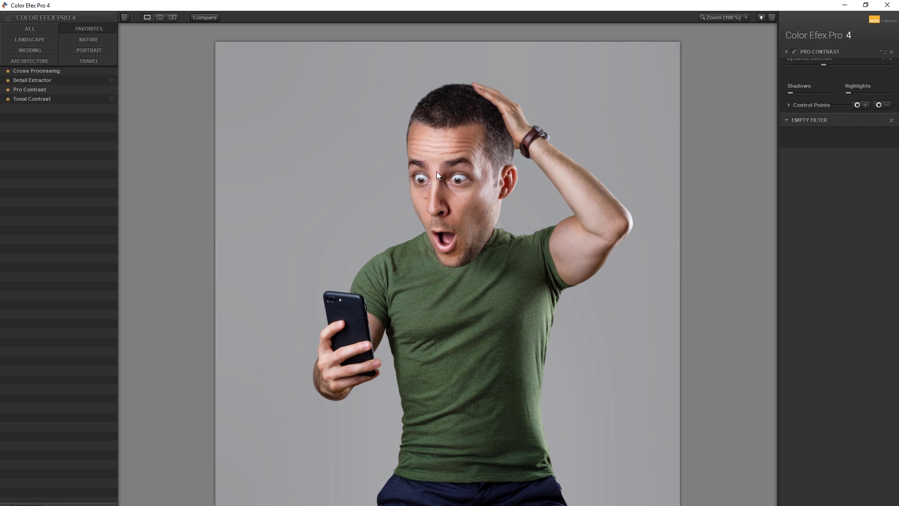
left_click(32, 79)
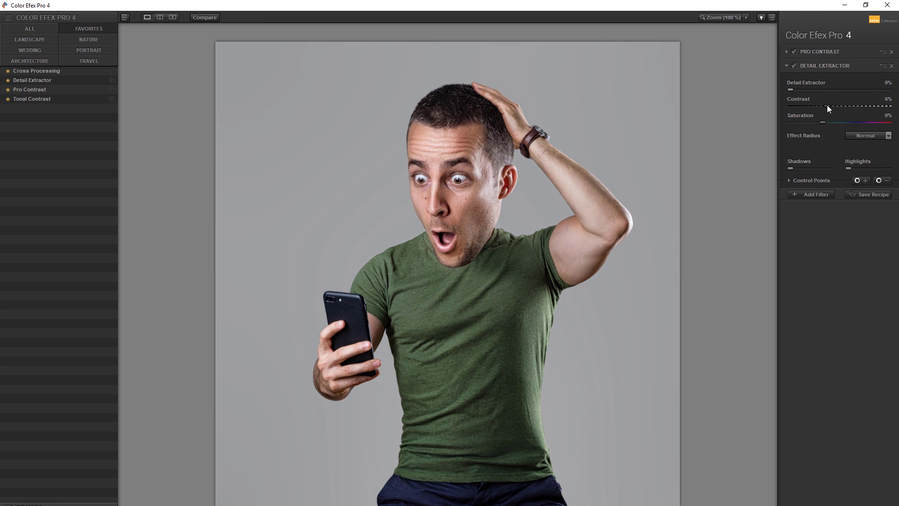
left_click_drag(801, 106, 828, 105)
mouse_move(839, 105)
left_mouse_down()
mouse_move(847, 103)
mouse_move(836, 105)
left_mouse_up()
- Compare the filtered preview with the original and apply the Color Efex Pro 4 filters to the photo
left_click(207, 17)
left_click(207, 19)
left_click(806, 504)
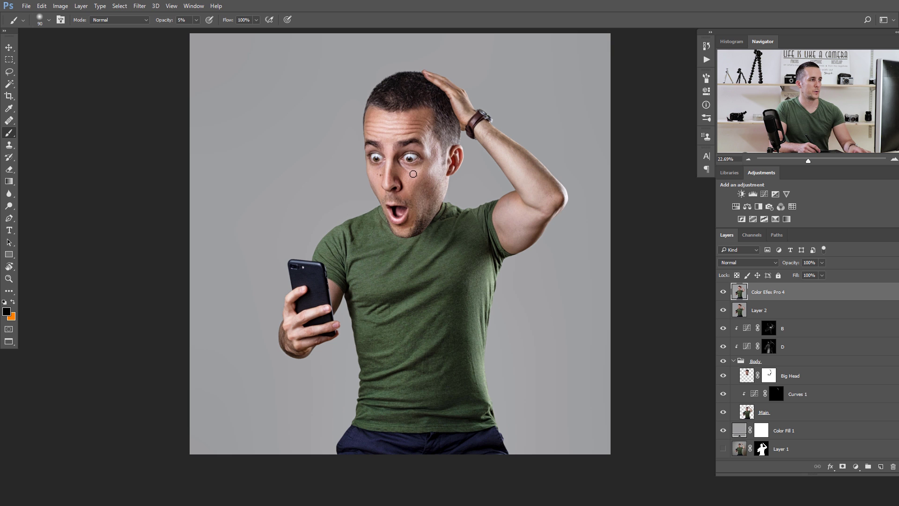
- Add a white layer mask to the Color Efex Pro 4 layer
left_click(843, 466)
scroll(570, 297, "up", 2)
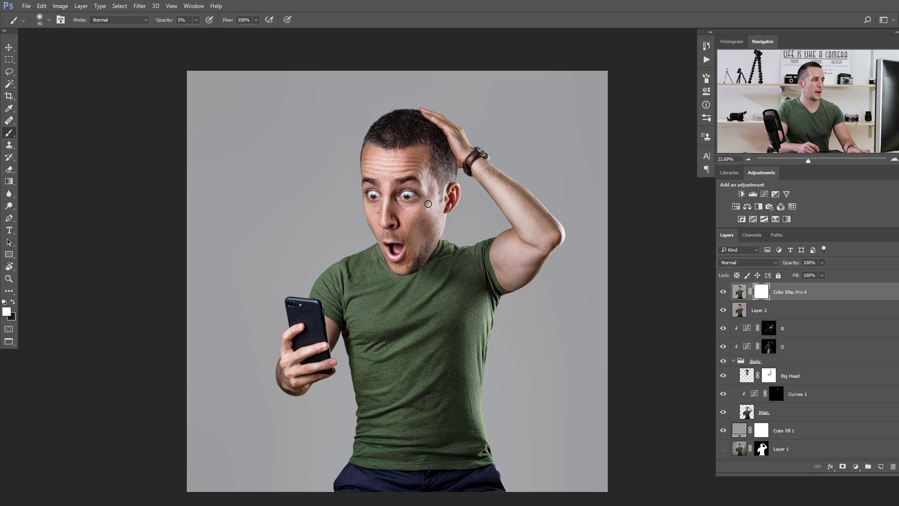
- Paint black at 20% brush opacity on the Color Efex Pro 4 layer mask to soften the effect in selected areas of the man
scroll(428, 204, "up", 1)
key("x")
key("bracketright")
key("bracketright")
key("bracketright")
key("bracketright")
key("bracketright")
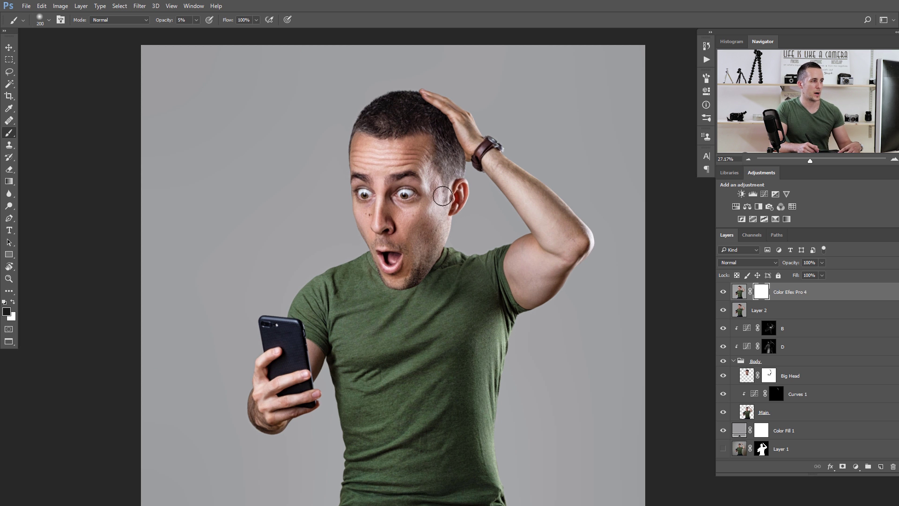
key("bracketright")
key("bracketright")
key("bracketright")
key("bracketright")
key("bracketright")
key("bracketleft")
key("bracketleft")
key("bracketleft")
key("2")
left_click_drag(466, 338, 490, 276)
mouse_move(441, 160)
left_mouse_down()
mouse_move(423, 263)
mouse_move(428, 233)
mouse_move(421, 231)
mouse_move(454, 225)
left_mouse_up()
key("bracketleft")
key("bracketleft")
mouse_move(377, 107)
left_mouse_down()
mouse_move(394, 114)
mouse_move(406, 100)
left_mouse_up()
mouse_move(501, 67)
left_mouse_down()
mouse_move(519, 90)
mouse_move(510, 52)
mouse_move(530, 89)
left_mouse_up()
mouse_move(367, 252)
left_mouse_down()
mouse_move(369, 202)
mouse_move(371, 226)
left_mouse_up()
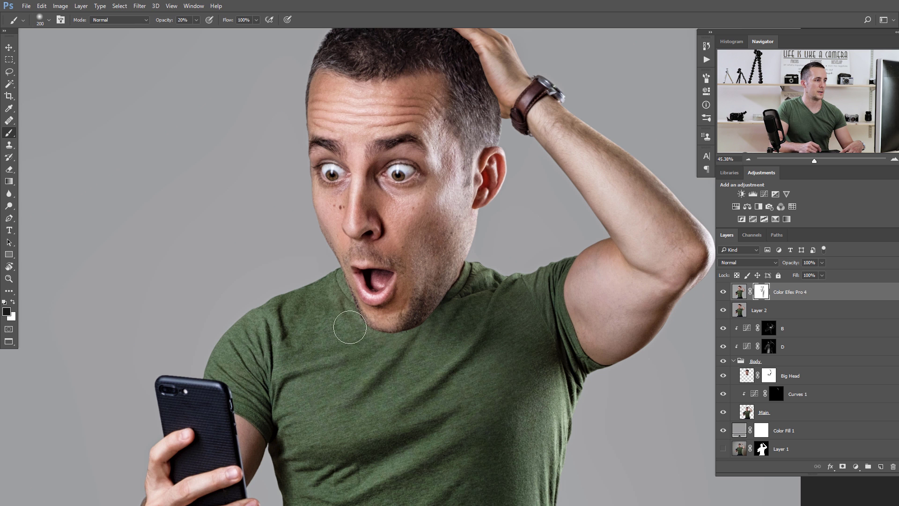
left_click_drag(396, 365, 358, 227)
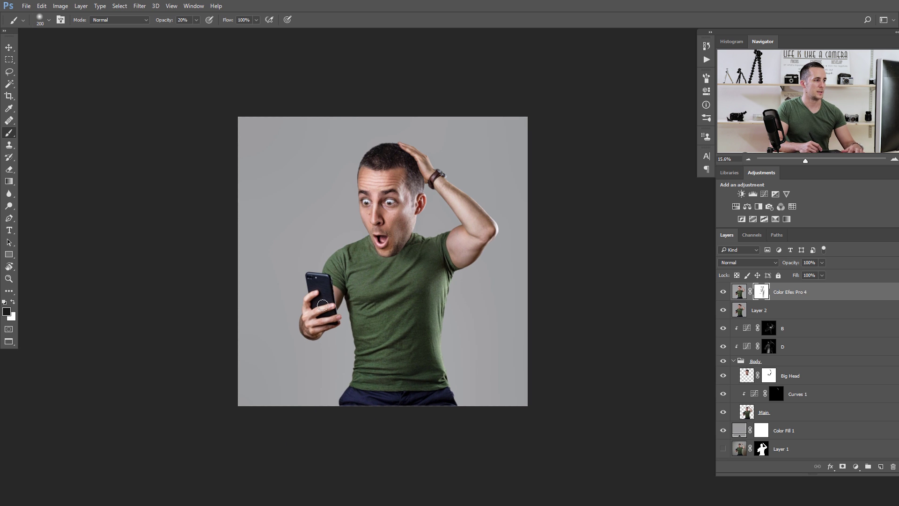
key("bracketright")
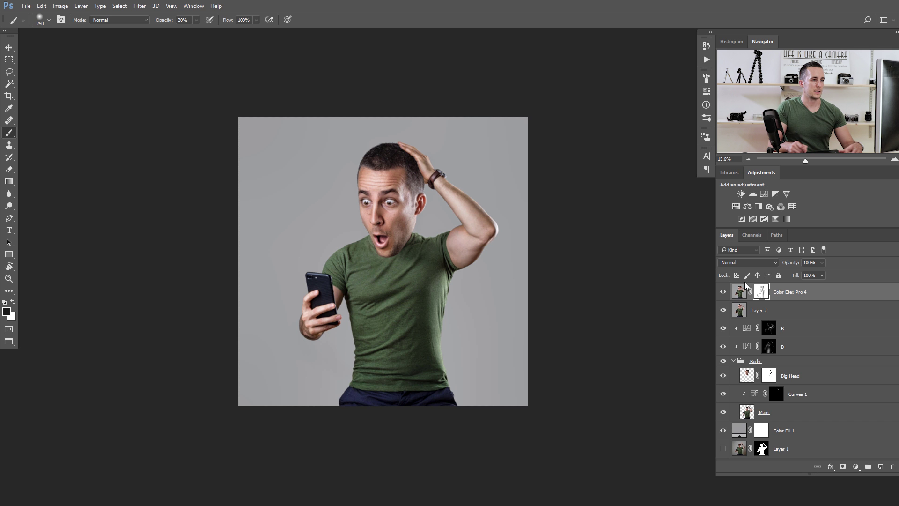
- Compare the photo with and without the masked Color Efex Pro 4 layer
left_click(724, 292)
left_click(722, 292)
left_click(722, 292)
left_click(723, 291)
left_click_drag(412, 264, 451, 273)
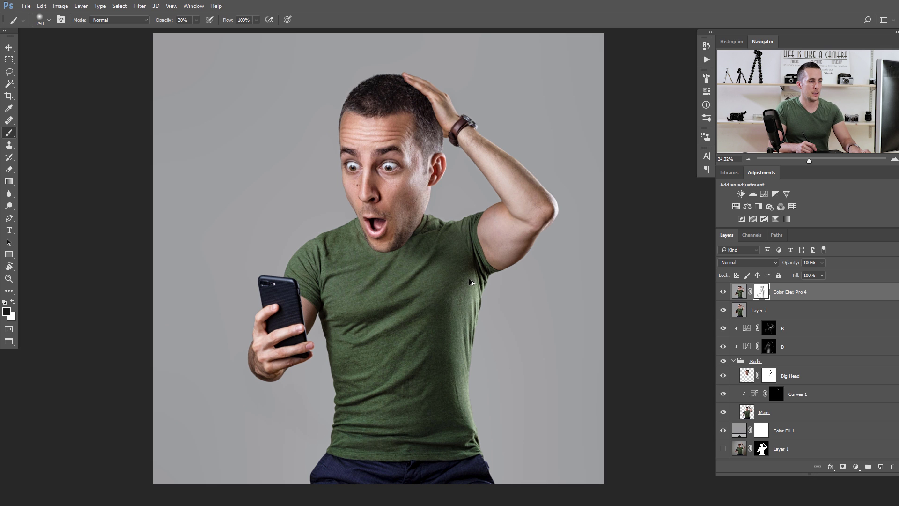
- Stamp all visible layers into a new layer and open it in the Camera Raw Filter
key("ctrl+alt+shift+e")
left_click(143, 7)
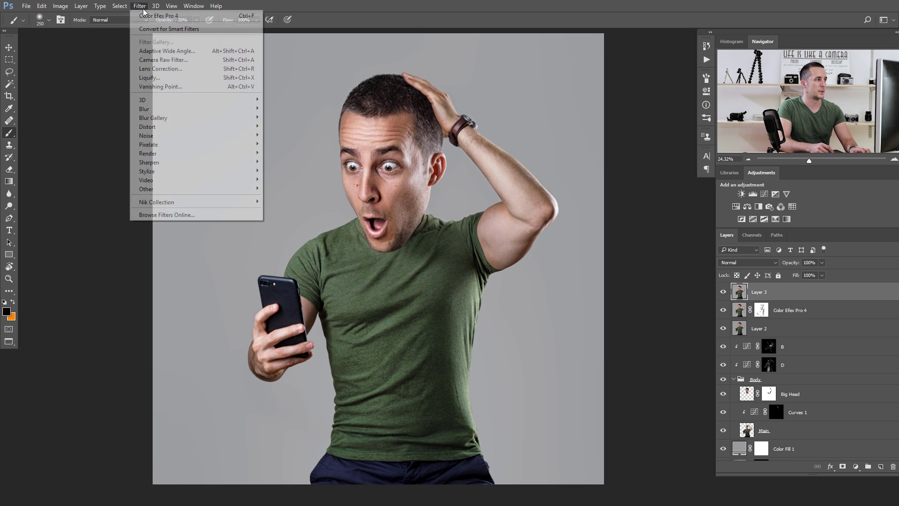
left_click(164, 60)
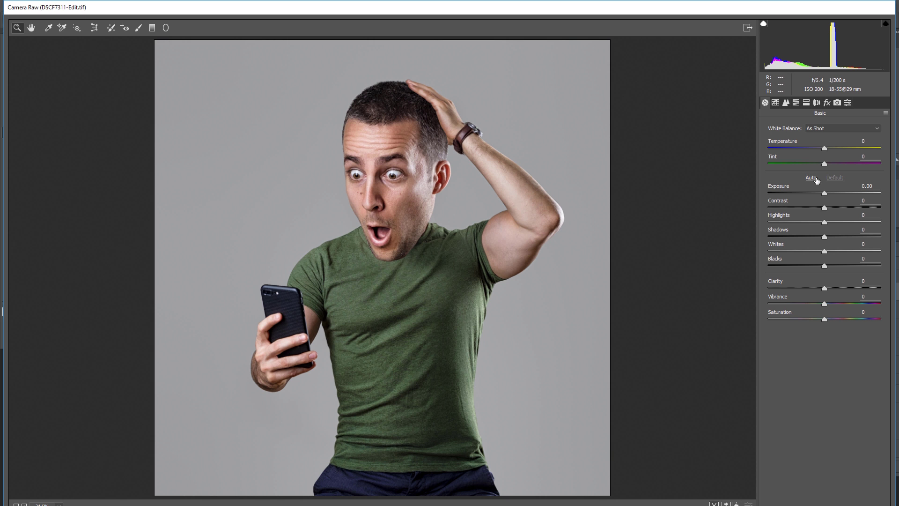
- Set Contrast to +4, Shadows to +9, Blacks to -24 and Clarity to +3, and adjust Vibrance and Saturation
left_click_drag(824, 208, 829, 238)
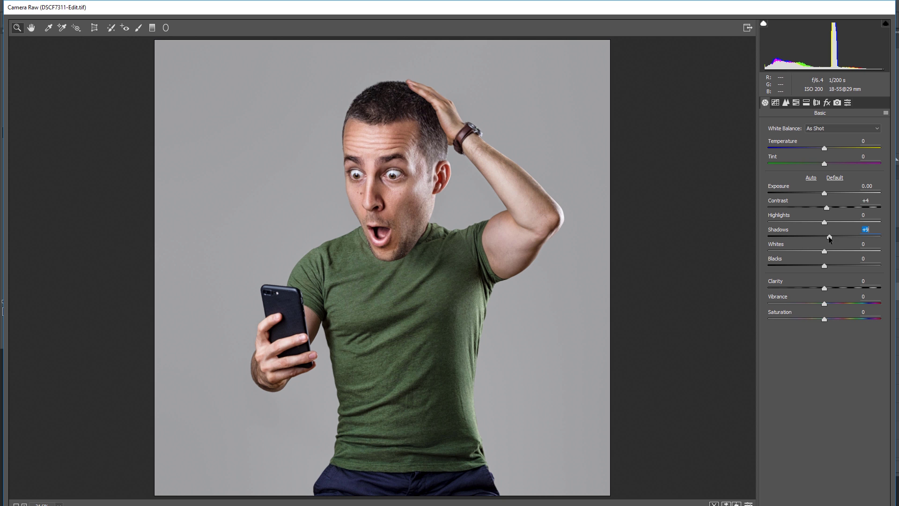
left_click_drag(816, 270, 808, 266)
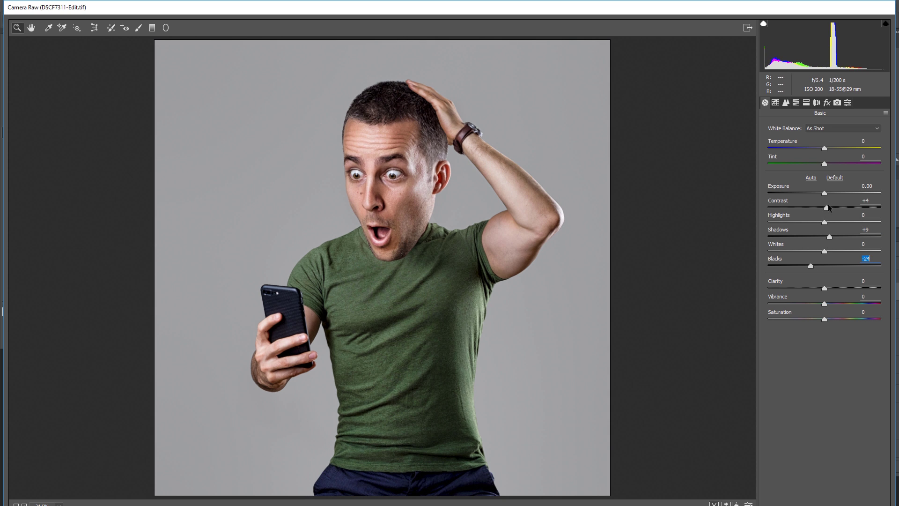
left_click_drag(825, 287, 826, 287)
left_click_drag(826, 319, 814, 319)
left_click_drag(842, 307, 819, 322)
- Set Dehaze to +8 and add a post-crop vignette with Amount -23 and Feather 57
left_click(826, 103)
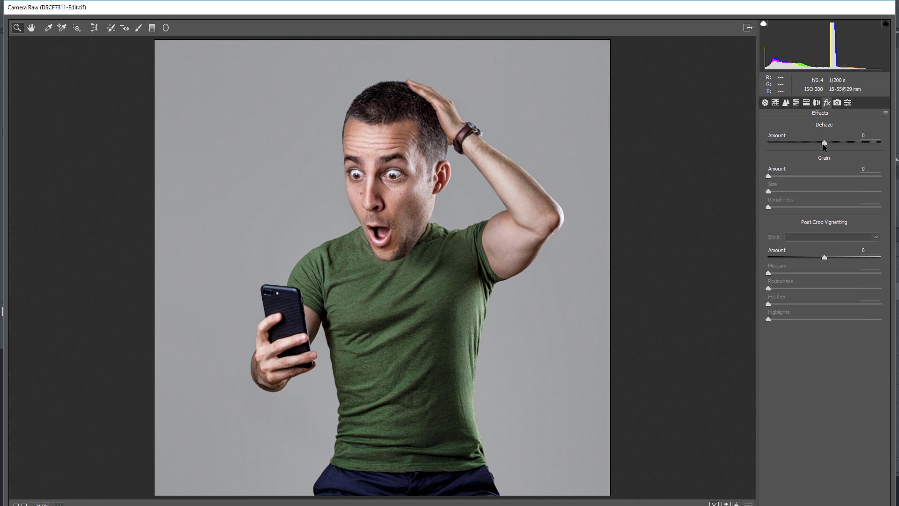
left_click_drag(826, 144, 830, 145)
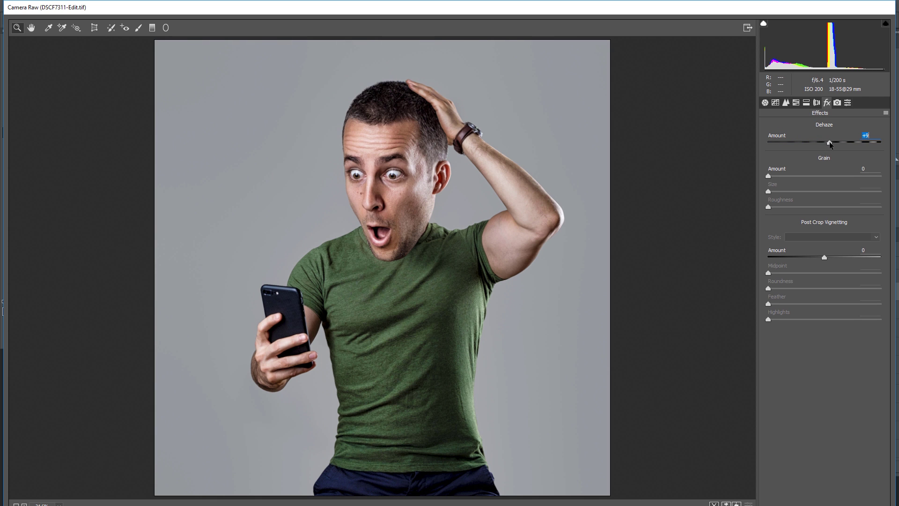
left_click_drag(824, 257, 811, 257)
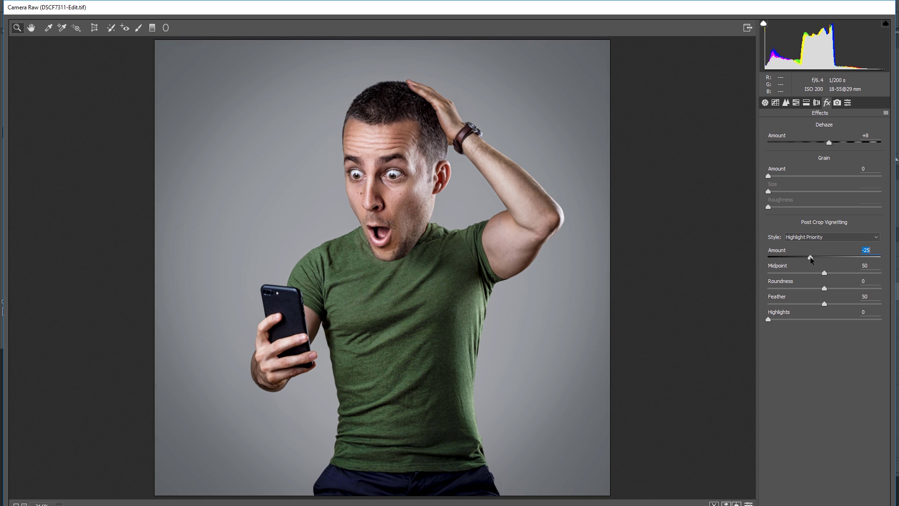
left_click_drag(824, 304, 832, 305)
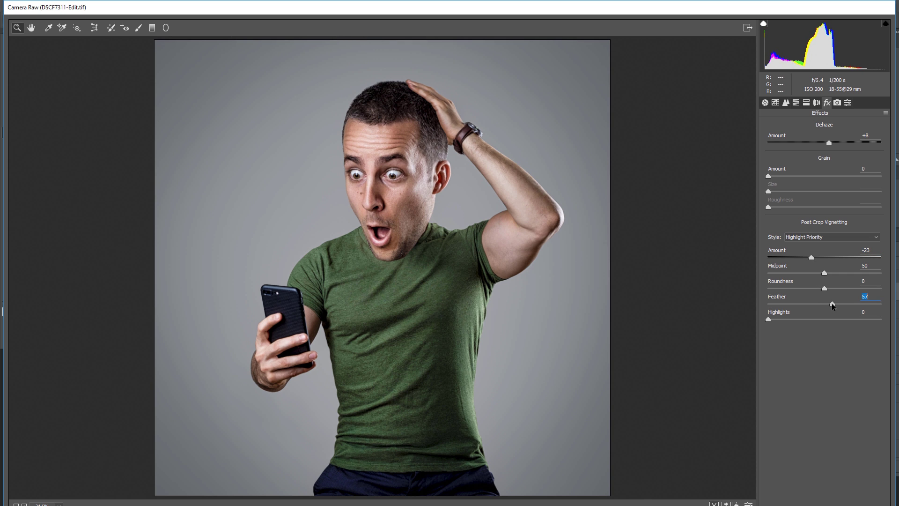
- Split-tone the photo with shadows at Hue 201, Saturation 13 and highlights at Hue 44, Saturation 5
left_click(806, 104)
left_click_drag(779, 215, 830, 216)
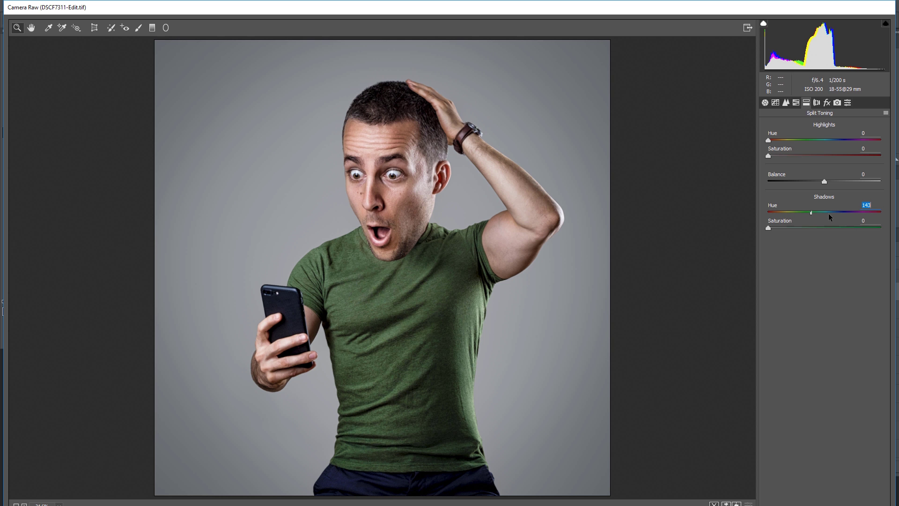
left_click_drag(768, 227, 778, 228)
left_click(831, 212)
left_click_drag(786, 227, 783, 228)
mouse_move(768, 140)
left_mouse_down()
mouse_move(783, 140)
mouse_move(775, 156)
left_mouse_up()
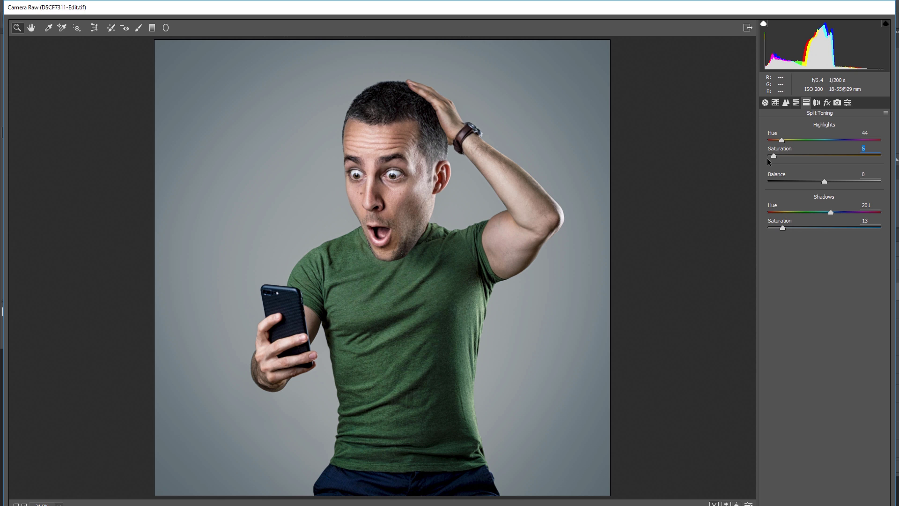
- Adjust the sharpening Amount and Radius, compare the preview with the original, and undo the last change
left_click(786, 103)
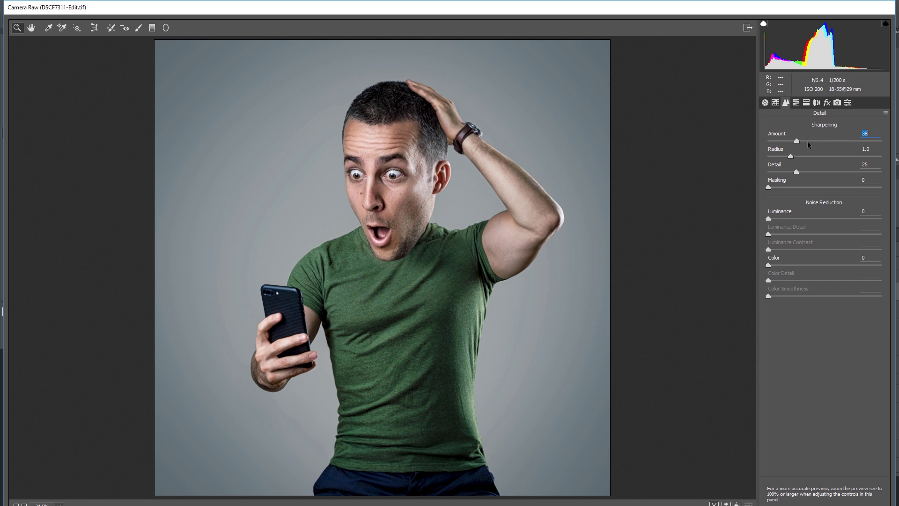
left_click_drag(831, 141, 788, 157)
key("p")
key("ctrl+z")
- Set Saturation to -11 and Vibrance to +42, compare with the original, and apply the Camera Raw adjustments
left_click(765, 103)
left_click_drag(814, 319, 847, 304)
key("p")
key("p")
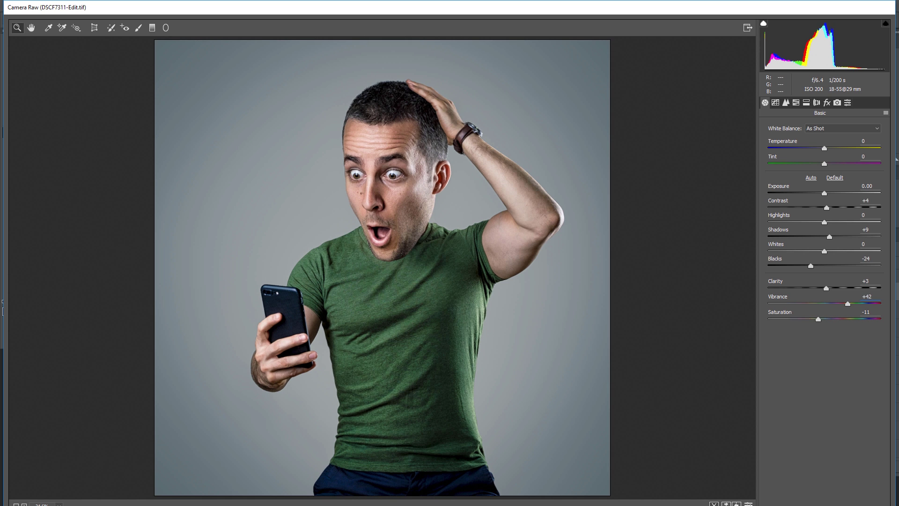
key("Return")
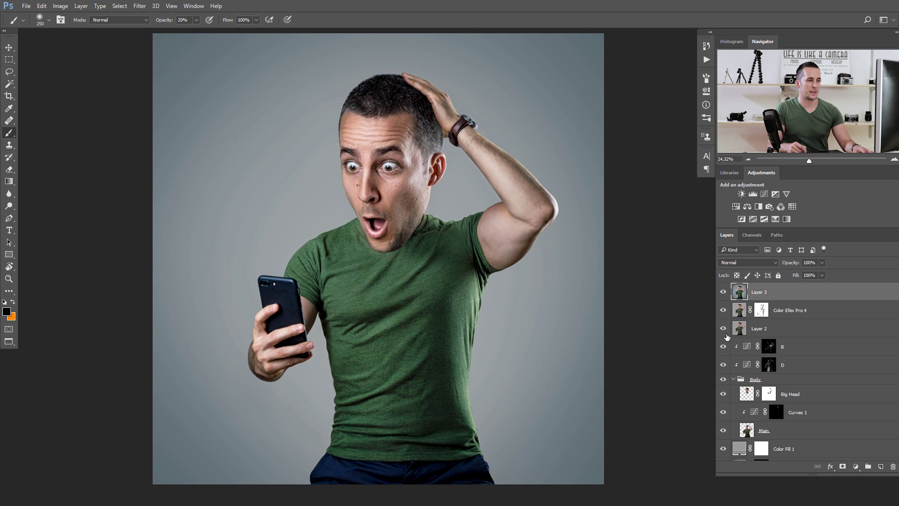
- Hide and restore Layer 3, Color Efex Pro 4 and Layer 2 to compare the photo before and after the finishing effects
left_click_drag(723, 291, 724, 330)
left_click(726, 330)
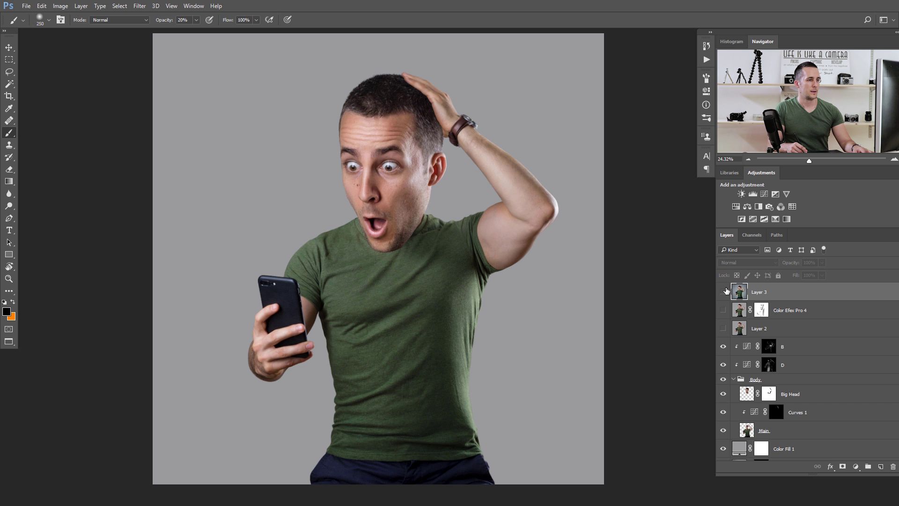
left_click_drag(723, 293, 724, 329)
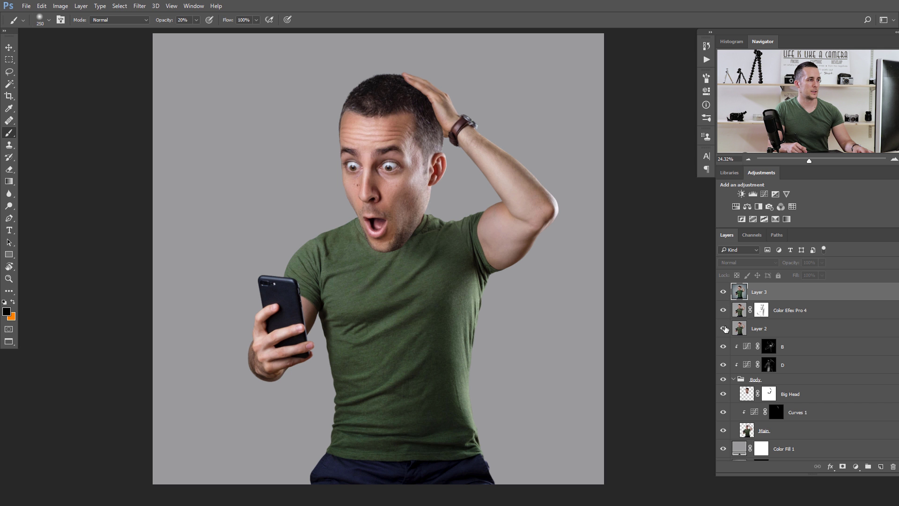